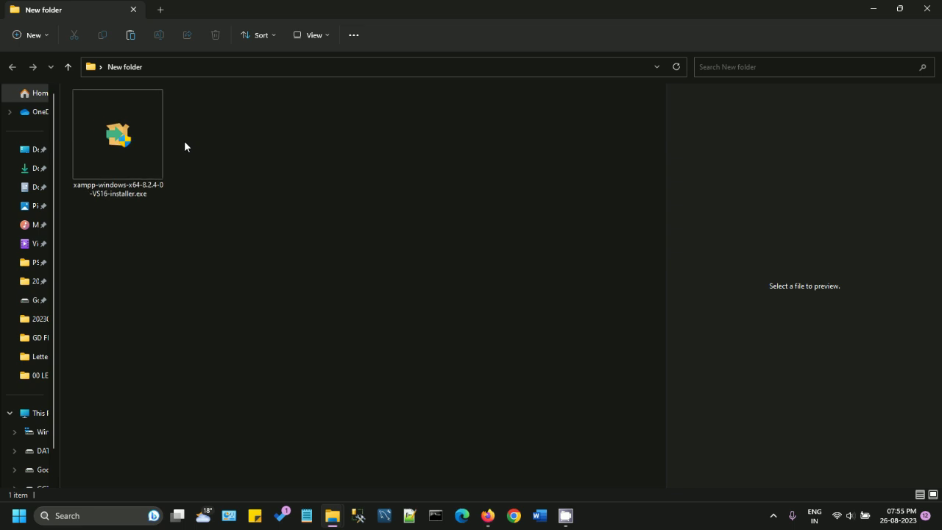
scroll(184, 146, up, 2)
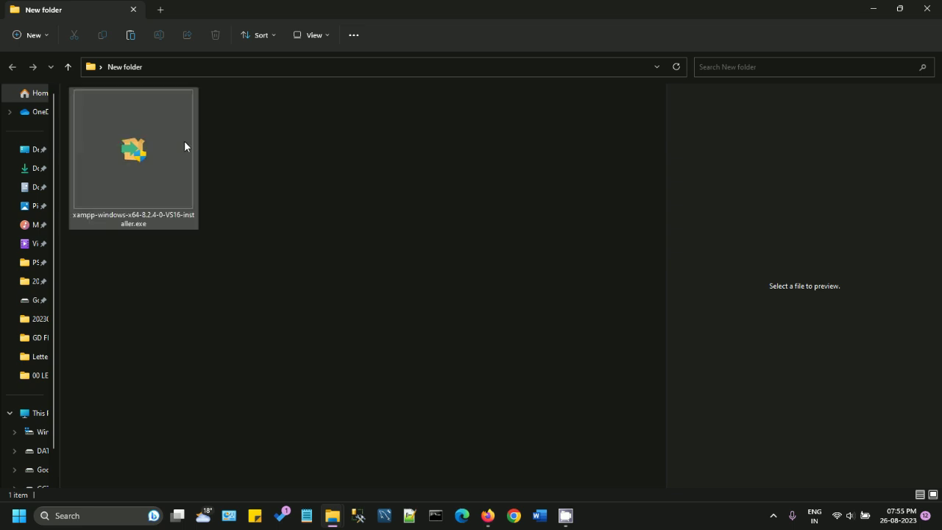
Step: Launch the XAMPP installer from its folder in File Explorer
right_click(140, 149)
click(172, 190)
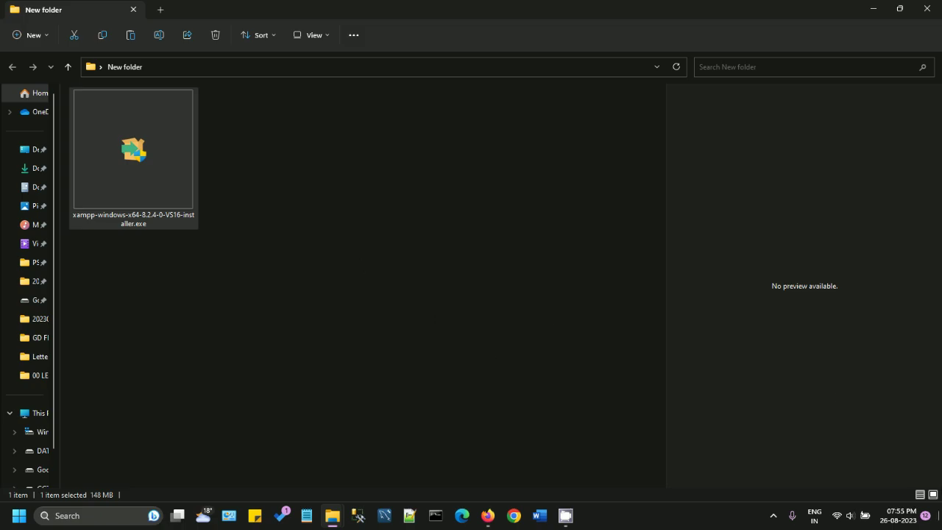
Step: Minimize Explorer to the desktop and open SQLyog from its desktop shortcut
key(super+d)
click(150, 198)
right_click(149, 194)
click(177, 234)
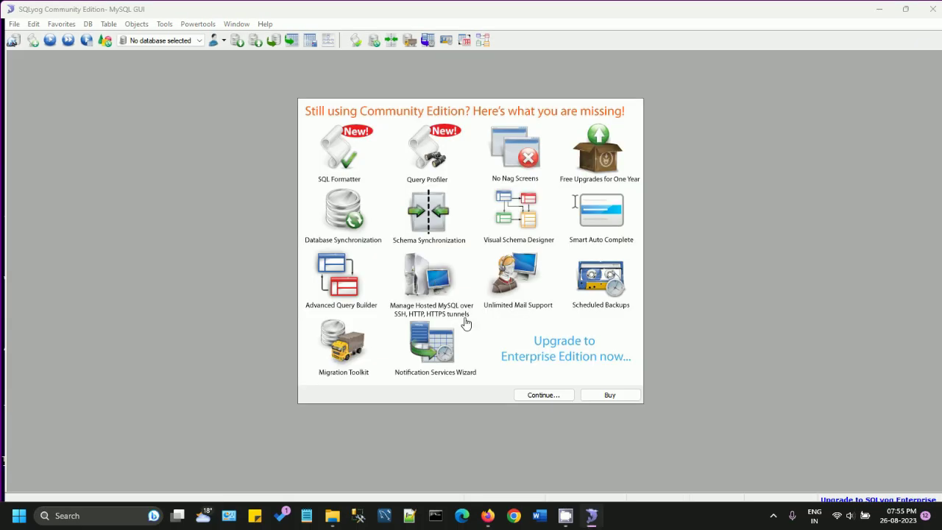
Step: Connect SQLyog to MySQL as root@localhost, widen the query pane, then close SQLyog past its upgrade notice
click(543, 395)
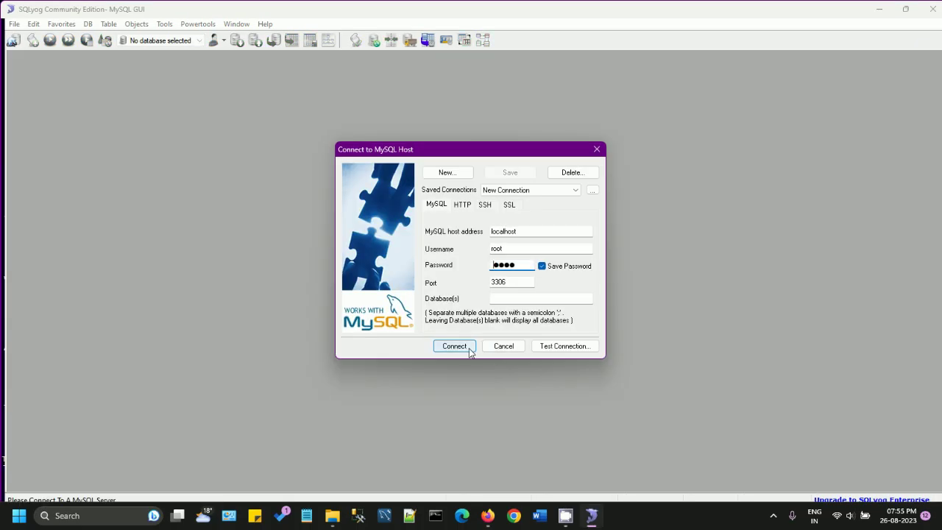
click(452, 346)
drag(181, 99, 61, 97)
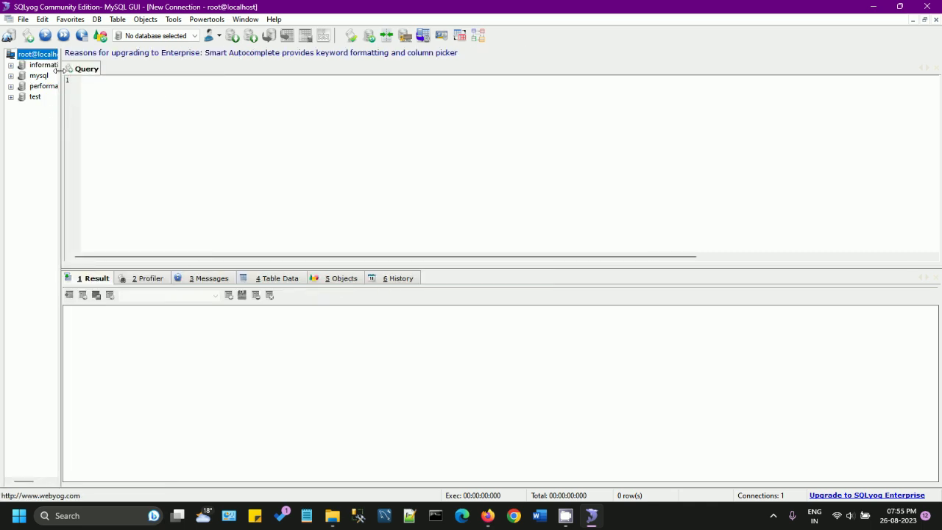
click(932, 9)
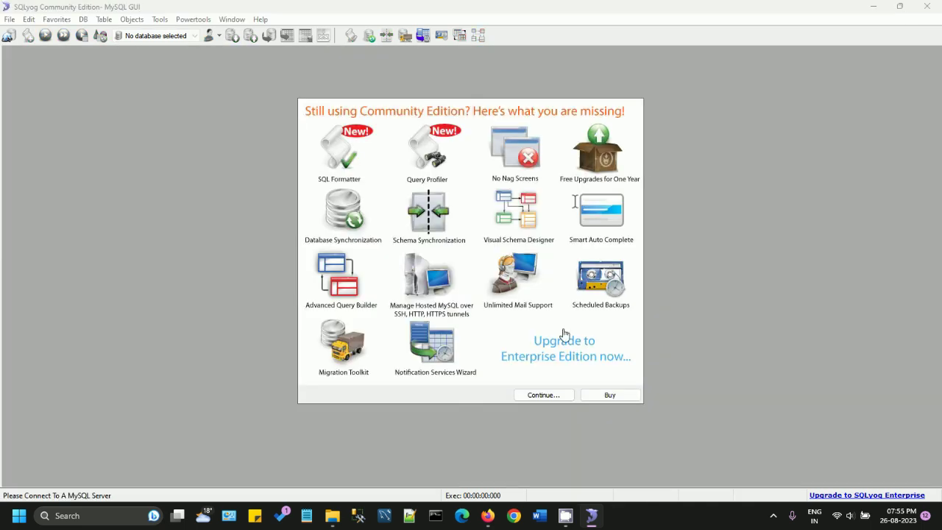
click(550, 397)
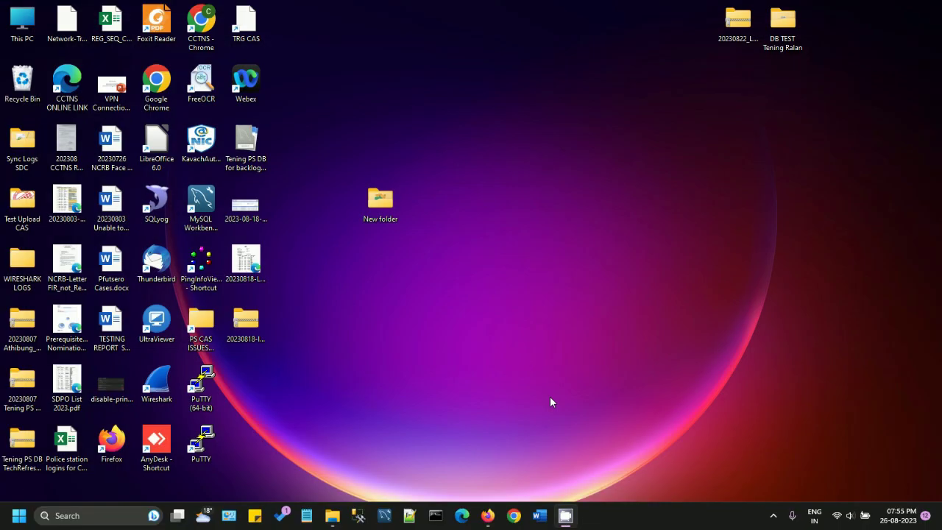
Step: Open Services, select MySQL to confirm it is running, then return to the XAMPP installer folder
key(super)
text(services)
key(Return)
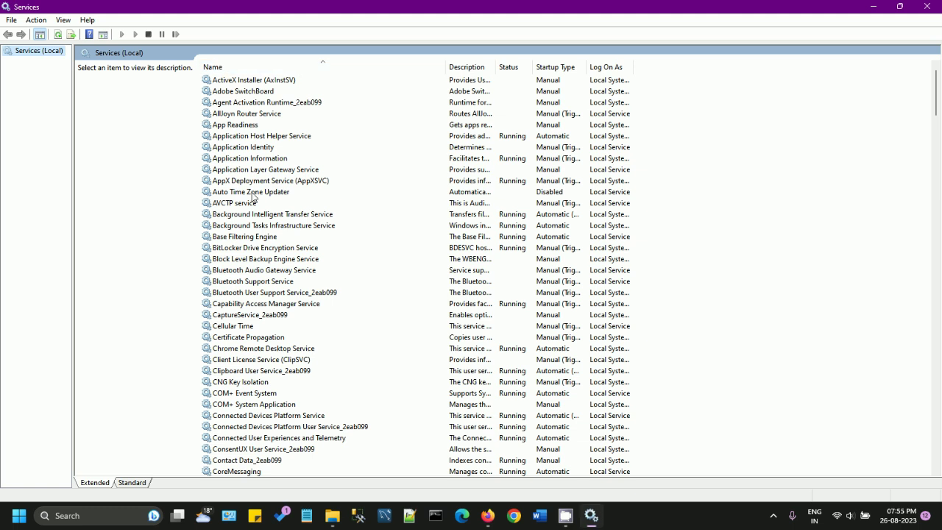
click(273, 248)
key(m)
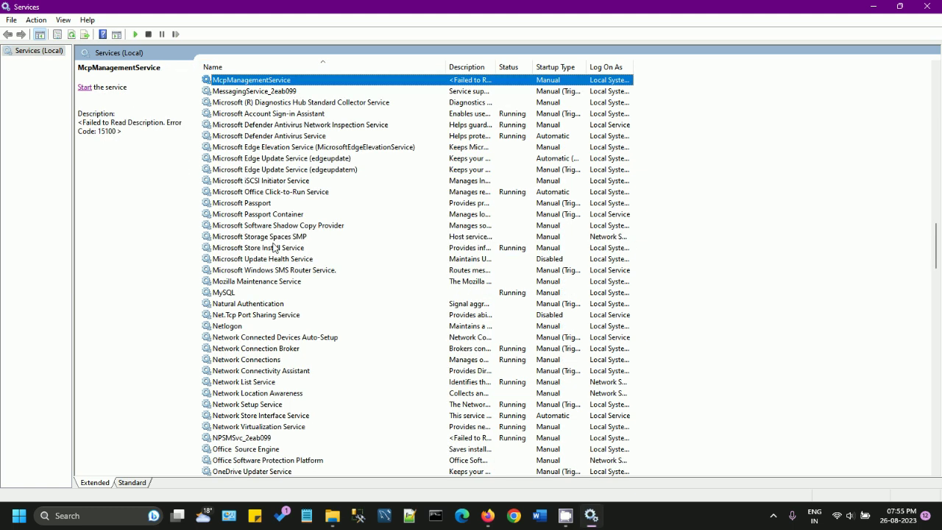
click(229, 294)
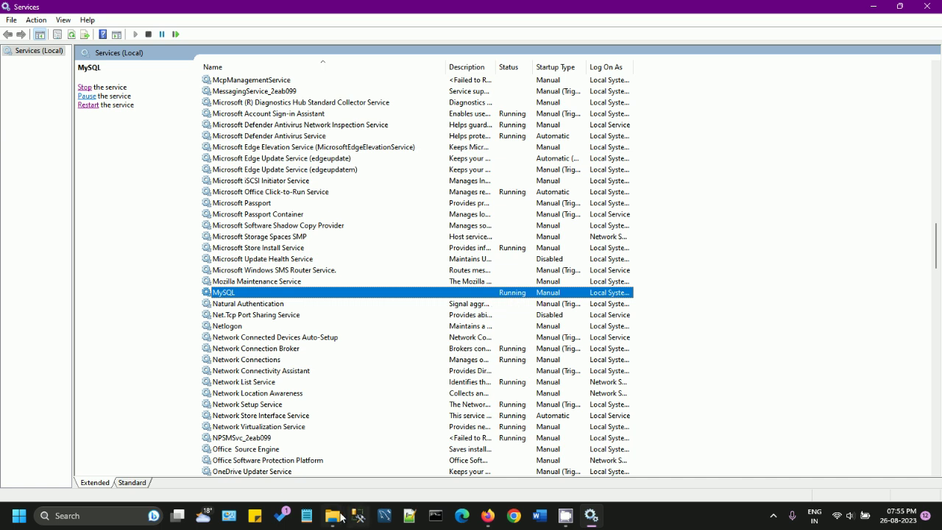
mouse_move(333, 515)
click(355, 475)
Step: Run the XAMPP installer, acknowledge the UAC warning, and advance to component selection
right_click(136, 161)
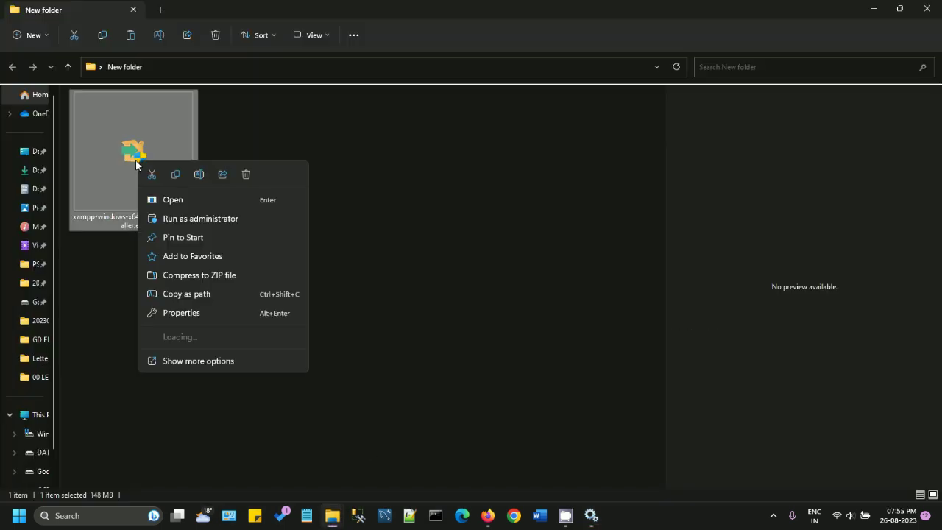
click(166, 198)
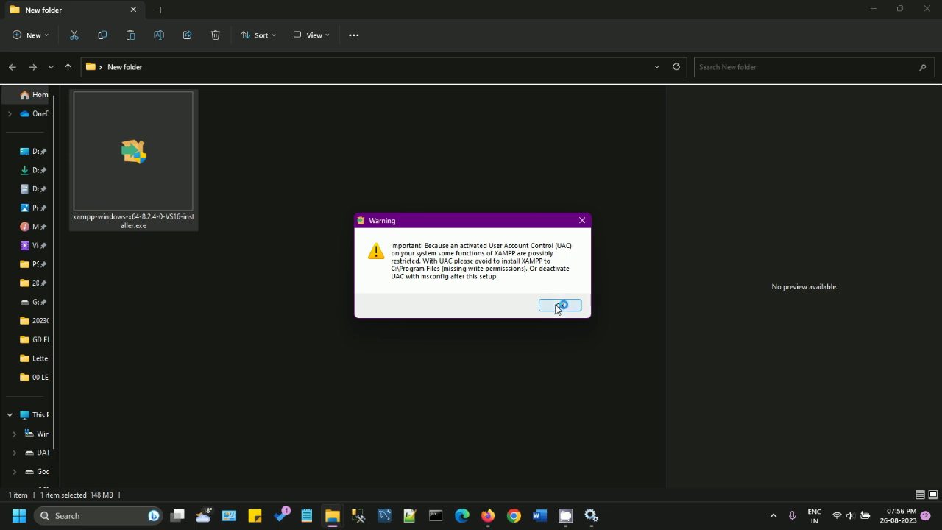
click(558, 305)
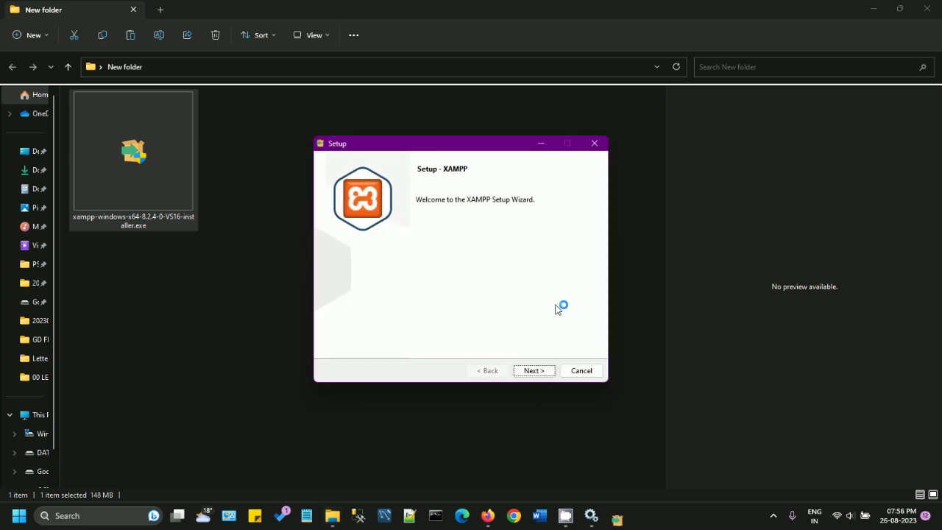
click(545, 372)
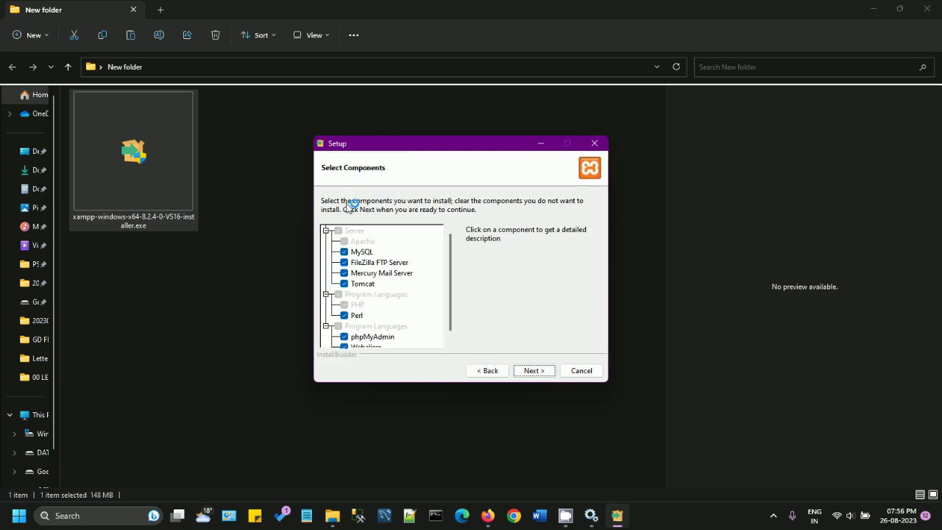
Step: Exclude FileZilla, Mercury, Tomcat and Perl, and keep C:\xampp as the install folder
click(345, 263)
click(346, 273)
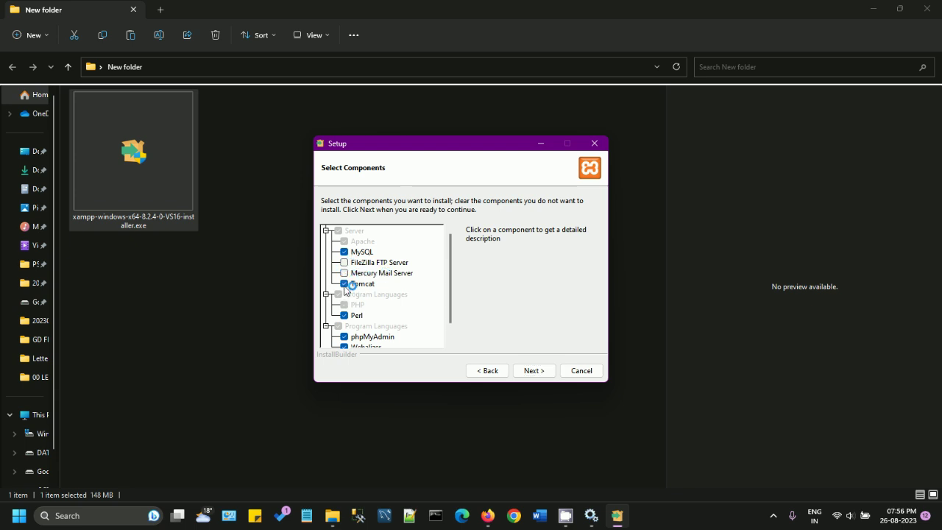
click(345, 284)
click(345, 316)
drag(450, 277, 449, 316)
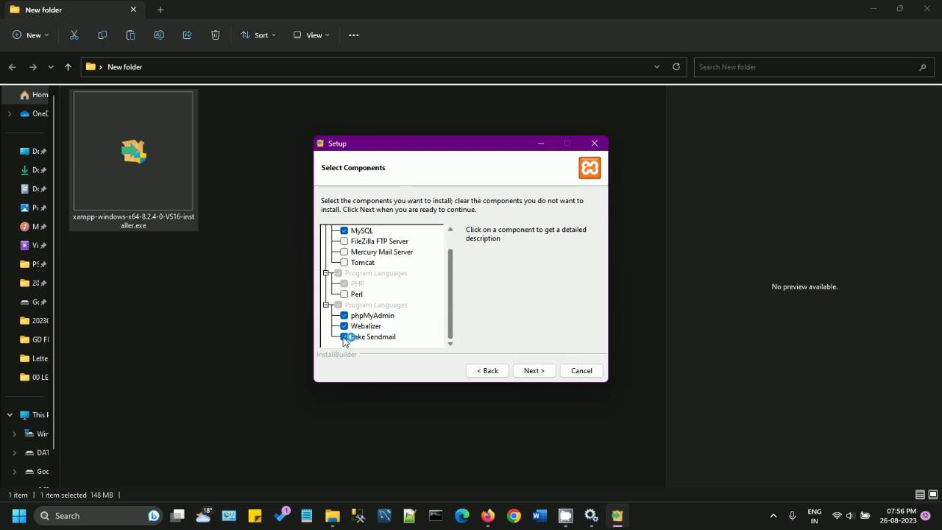
click(370, 337)
click(371, 326)
click(376, 315)
click(377, 338)
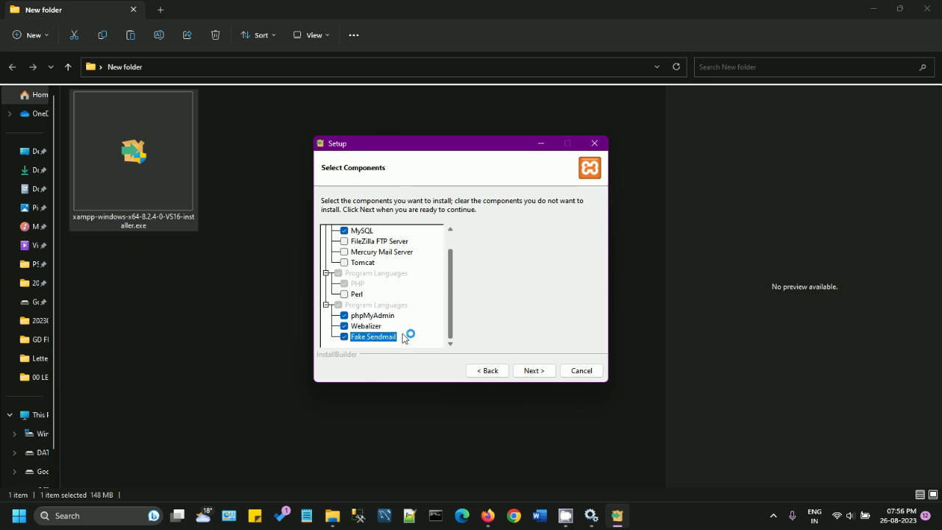
scroll(381, 315, up, 1)
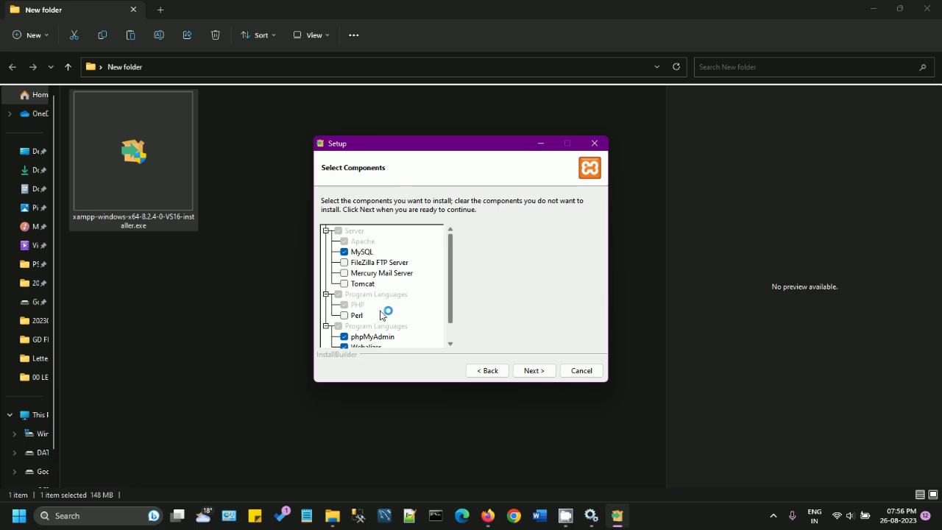
scroll(383, 317, down, 2)
click(527, 374)
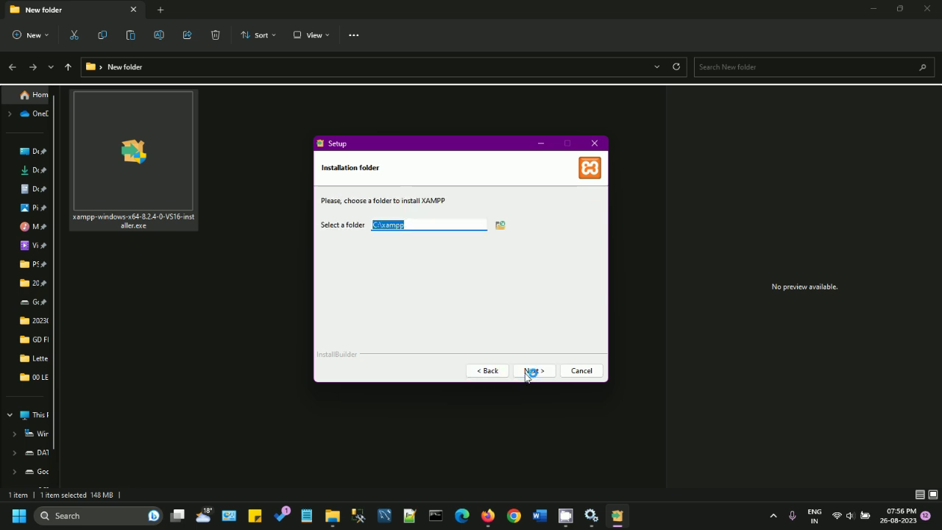
click(532, 373)
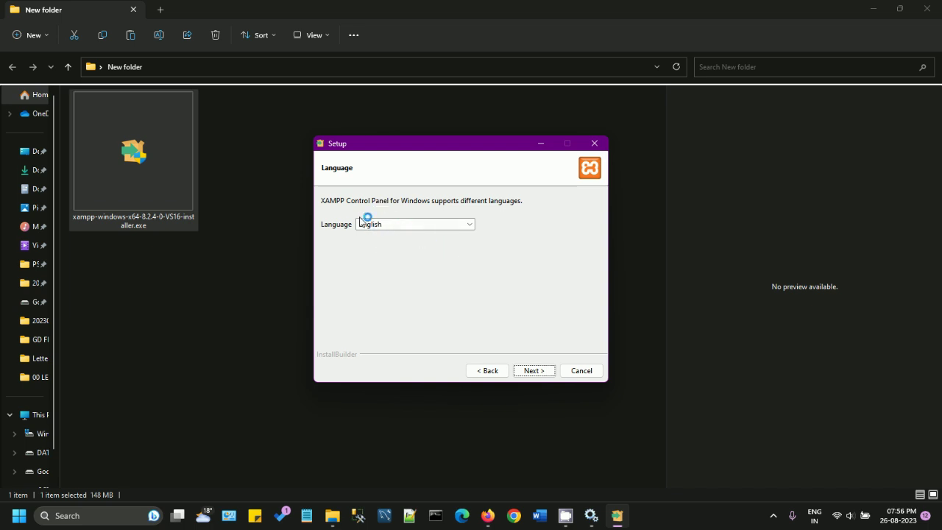
Step: Load localhost in a new Firefox tab, which shows the IIS Windows welcome page
mouse_move(488, 515)
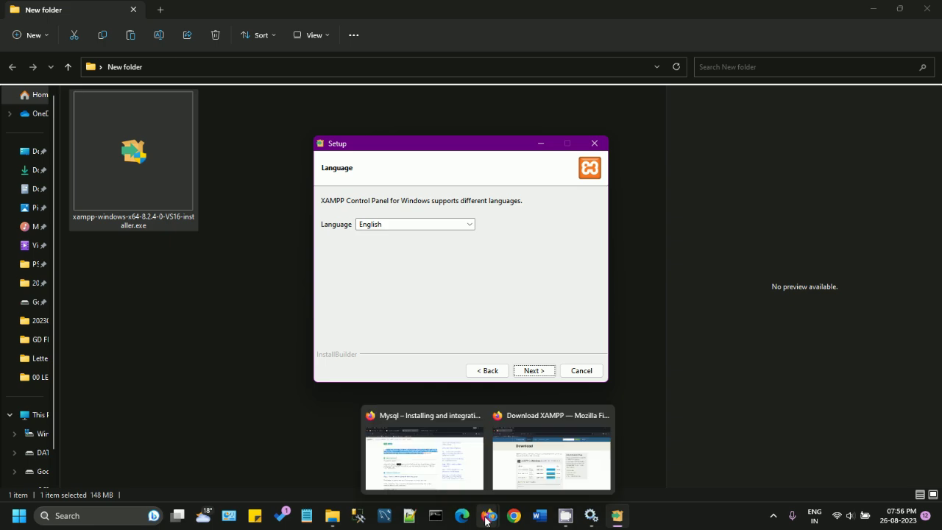
click(551, 449)
click(170, 29)
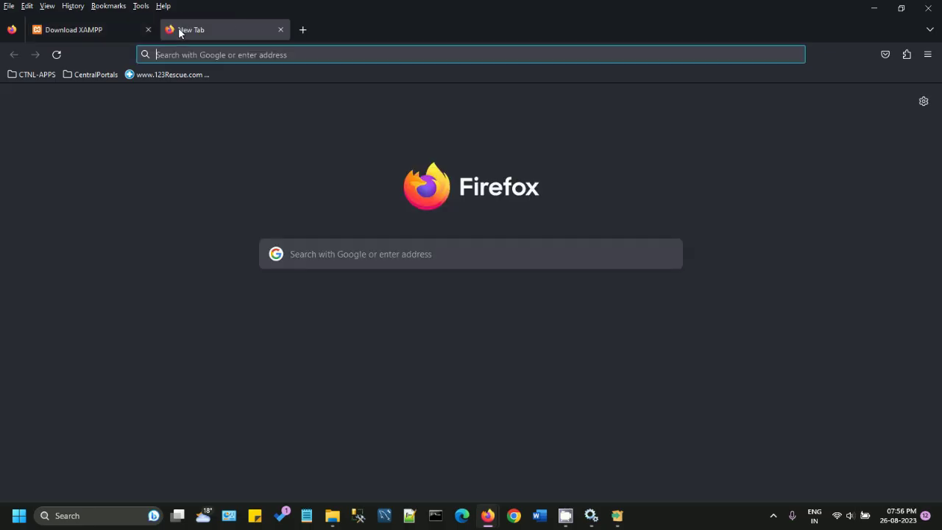
text(localhost)
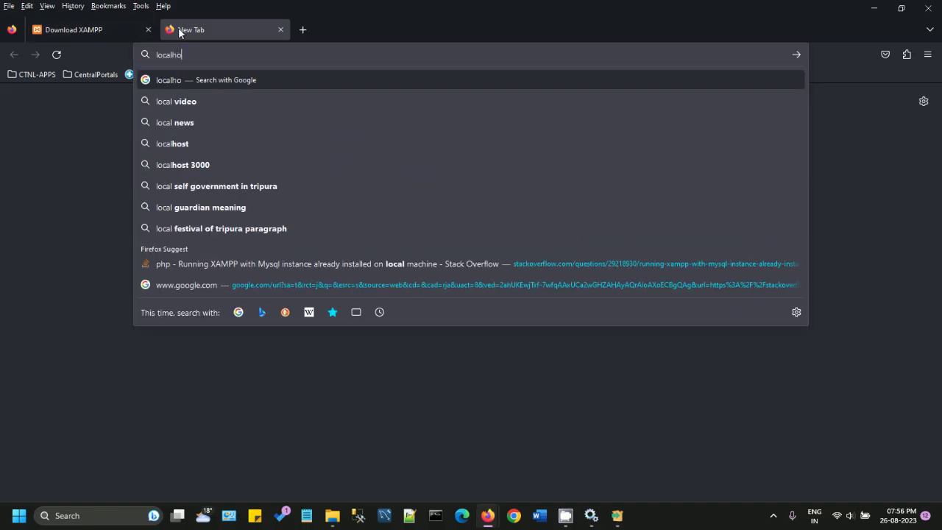
key(Return)
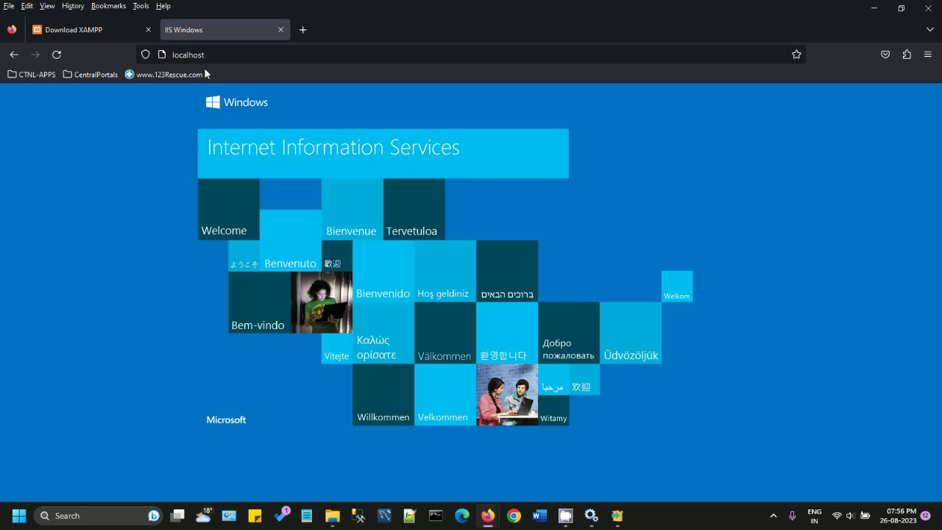
Step: Keep English in XAMPP Setup and advance to Ready to Install, minimizing Firefox
click(617, 516)
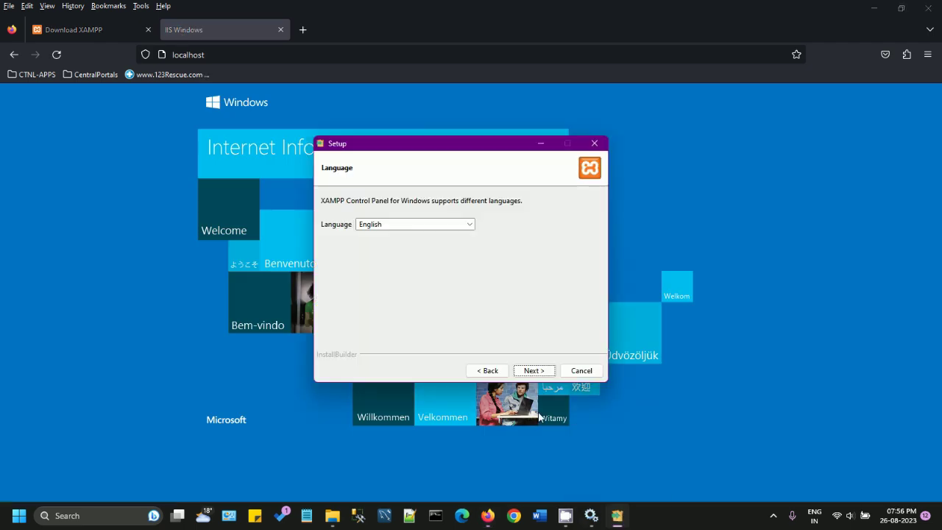
click(524, 372)
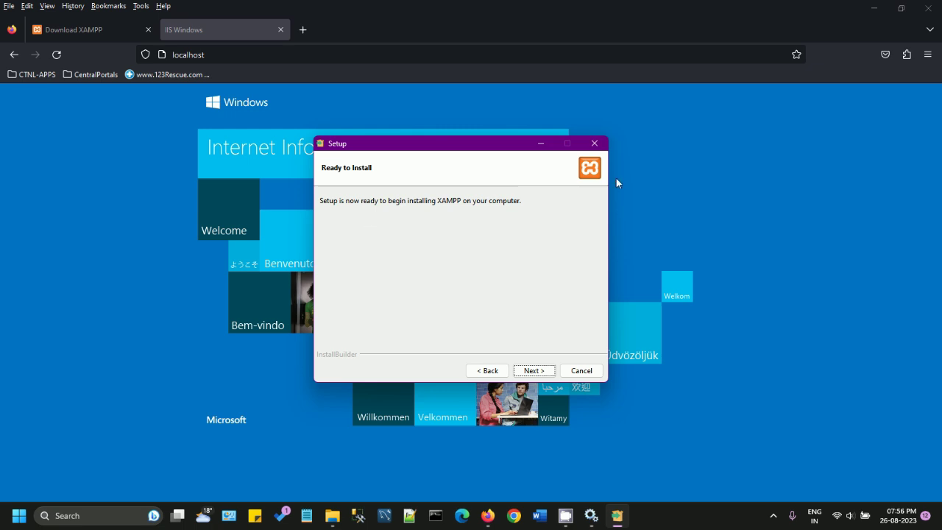
click(875, 7)
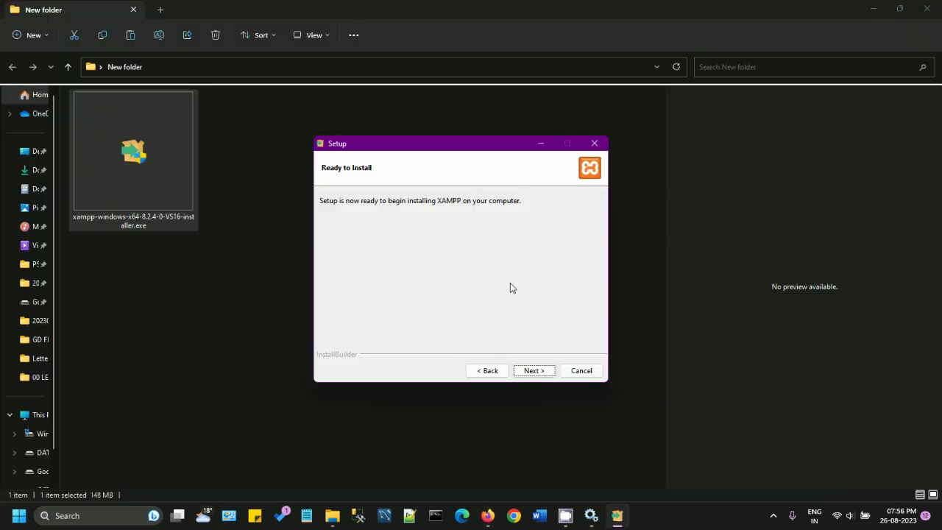
Step: Install XAMPP, finish to launch Control Panel v3.3.0, and centre its window on screen
click(534, 371)
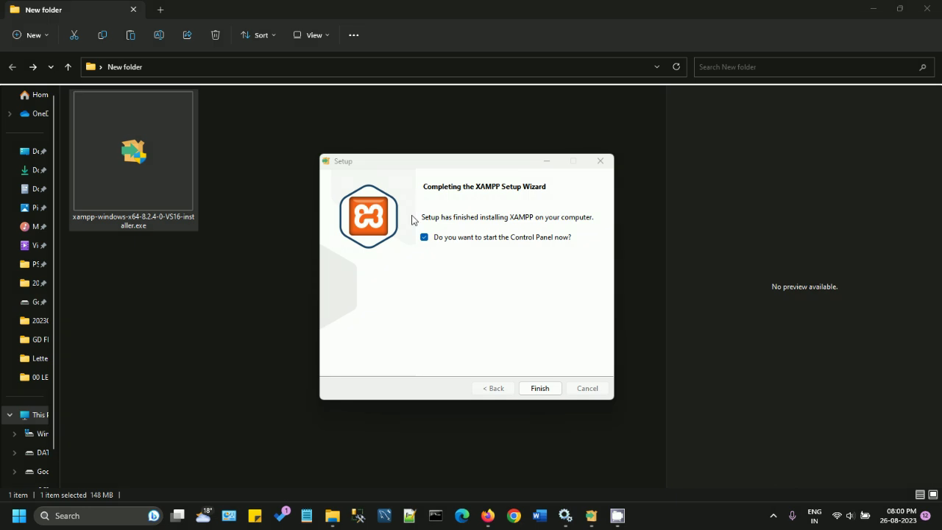
click(541, 388)
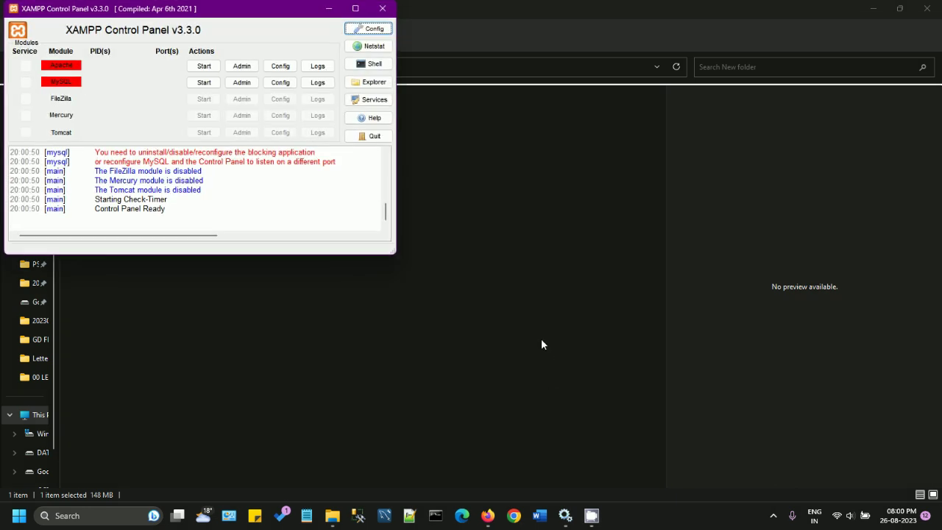
drag(263, 19, 661, 132)
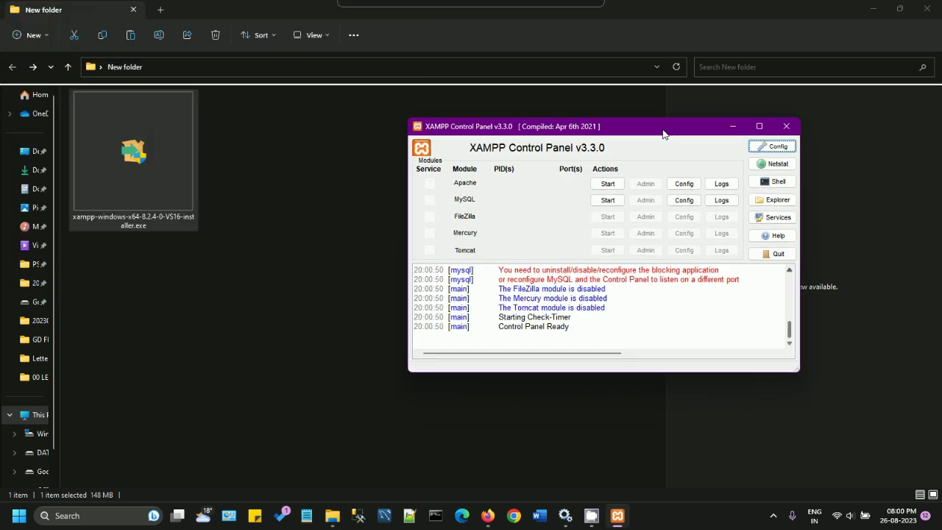
click(47, 414)
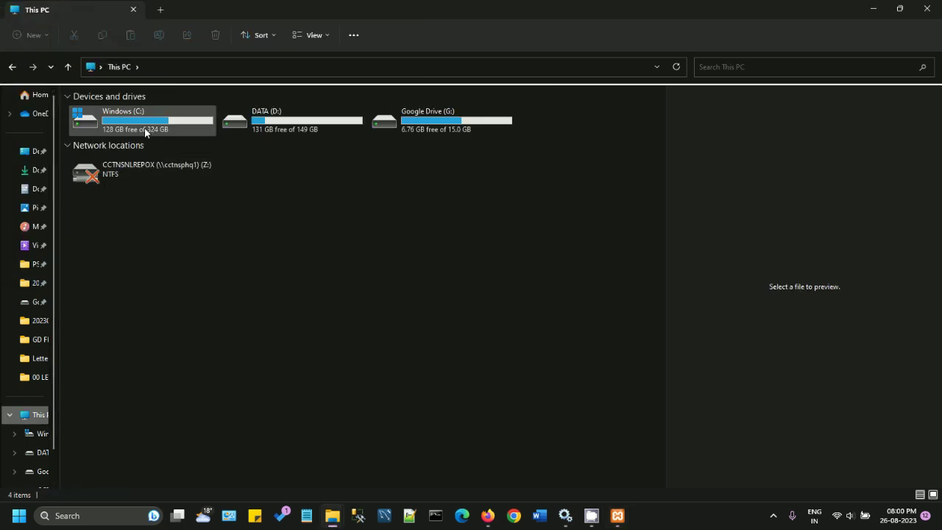
Step: Open C:\xampp from Windows (C:), show its contents in List view, then bring back the Control Panel
double_click(145, 128)
double_click(101, 385)
click(258, 35)
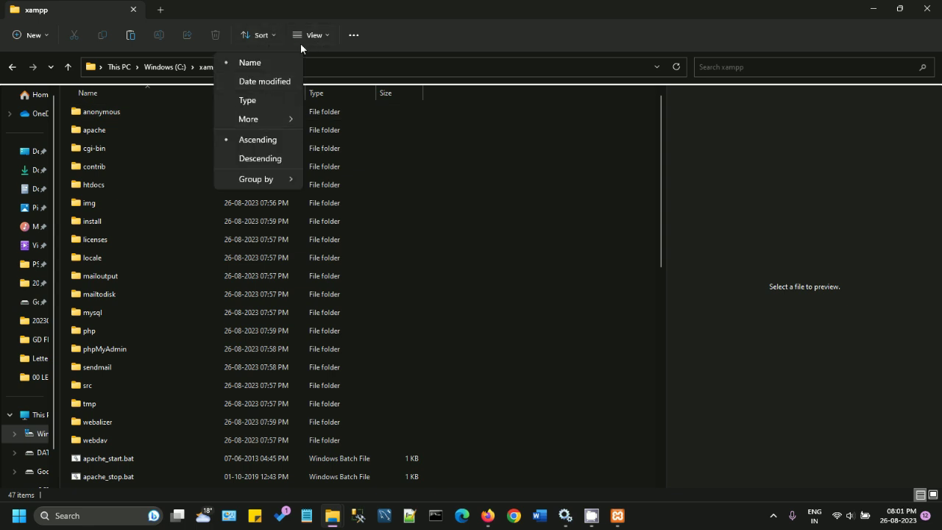
click(312, 34)
click(304, 138)
click(313, 34)
click(312, 103)
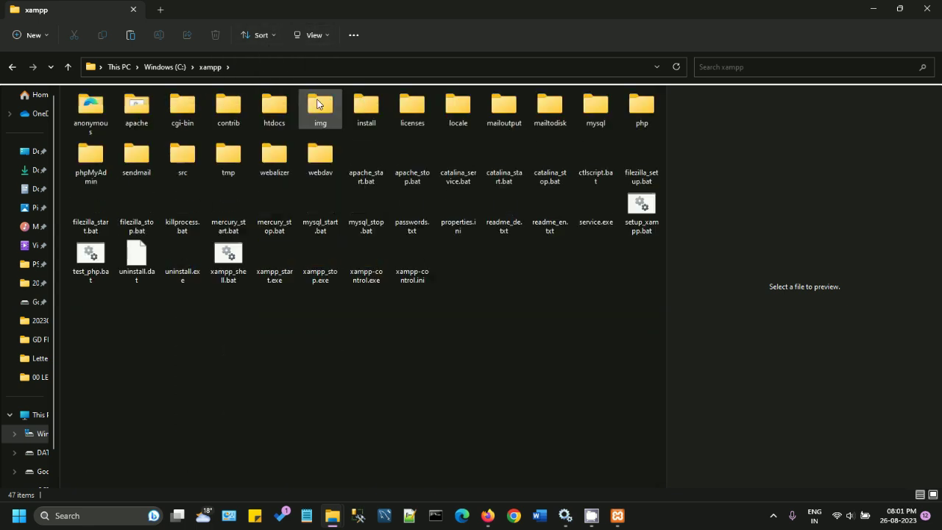
click(313, 35)
click(304, 139)
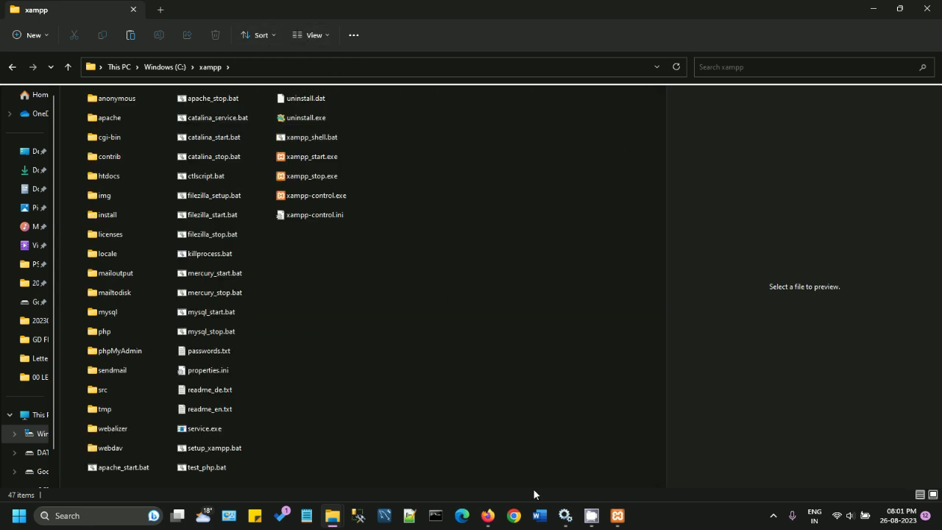
click(618, 515)
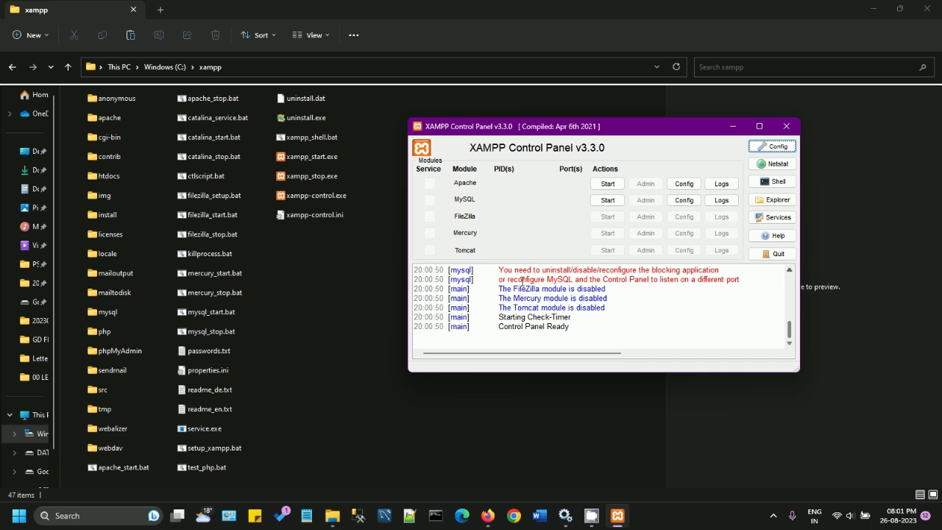
Step: Read the MySQL port-conflict advice, then refresh Services and widen its Log On As column
drag(511, 281, 741, 279)
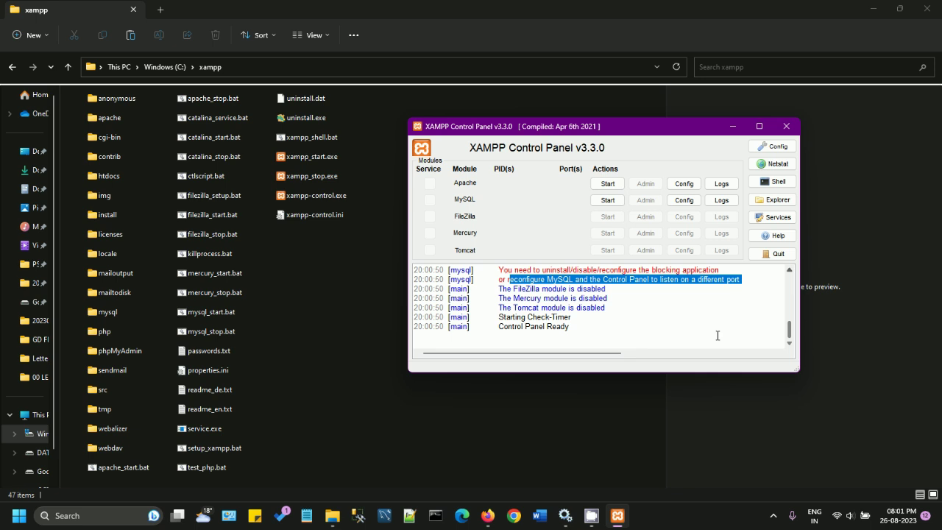
key(alt+Tab)
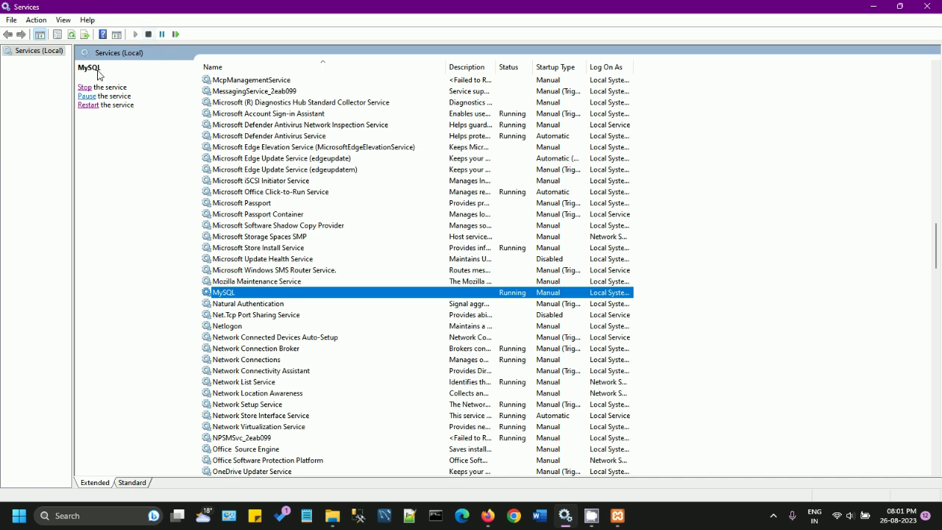
click(73, 34)
drag(645, 72, 728, 78)
Step: Start Apache, read the log's port 80 in use by PID 4 errors, then switch to the Firefox IIS page
click(618, 515)
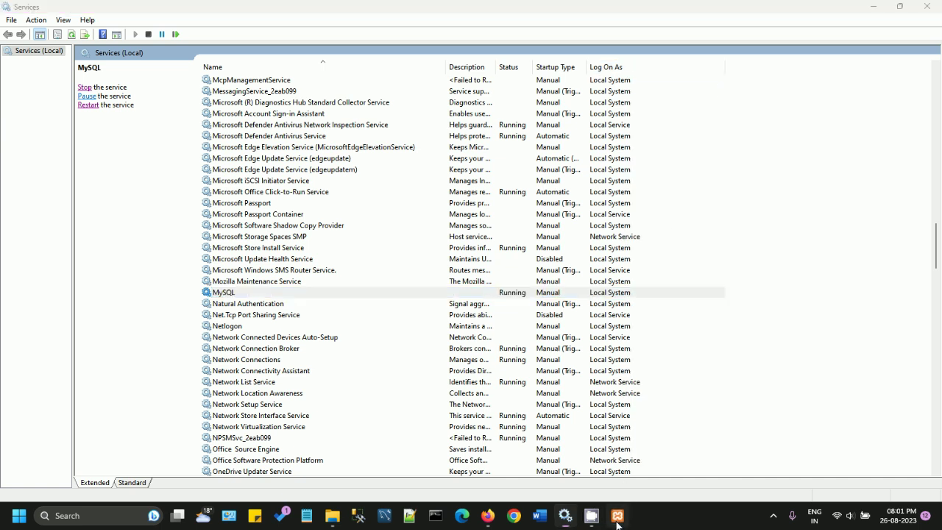
click(608, 183)
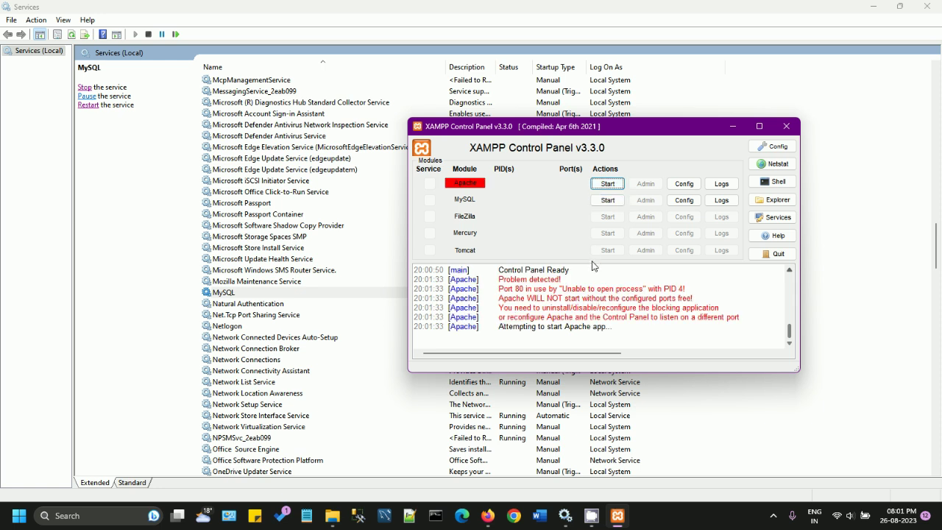
drag(499, 271, 581, 268)
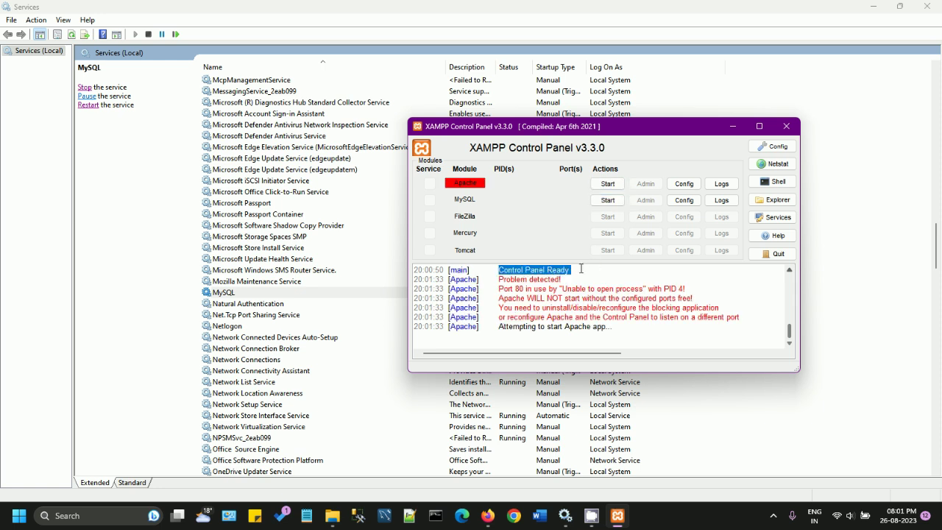
drag(499, 280, 706, 300)
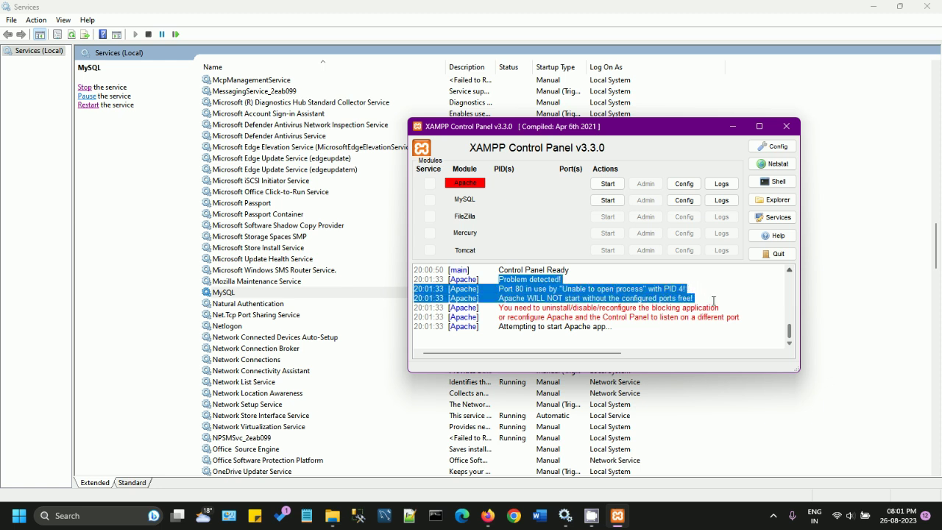
click(488, 515)
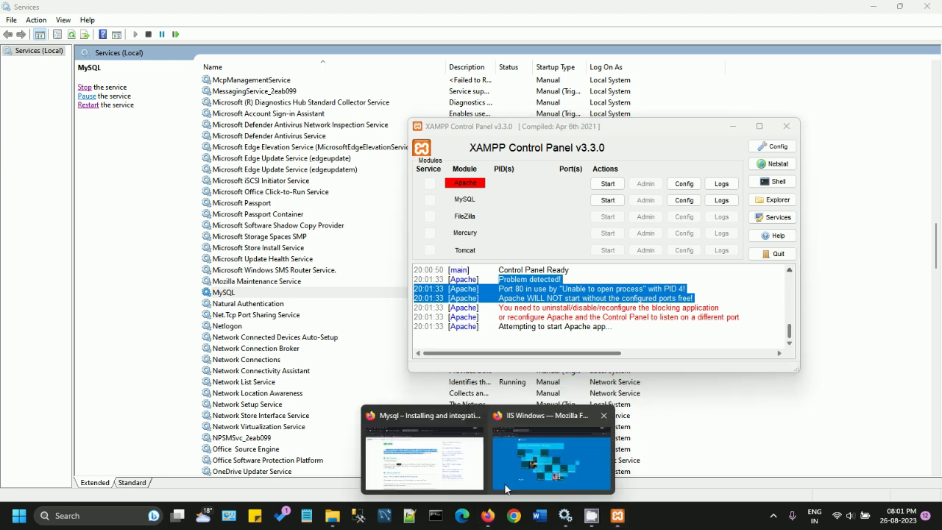
click(554, 449)
Step: Load localhost:80 in Firefox, confirming IIS still answers on port 80, then return to XAMPP Control Panel
click(269, 61)
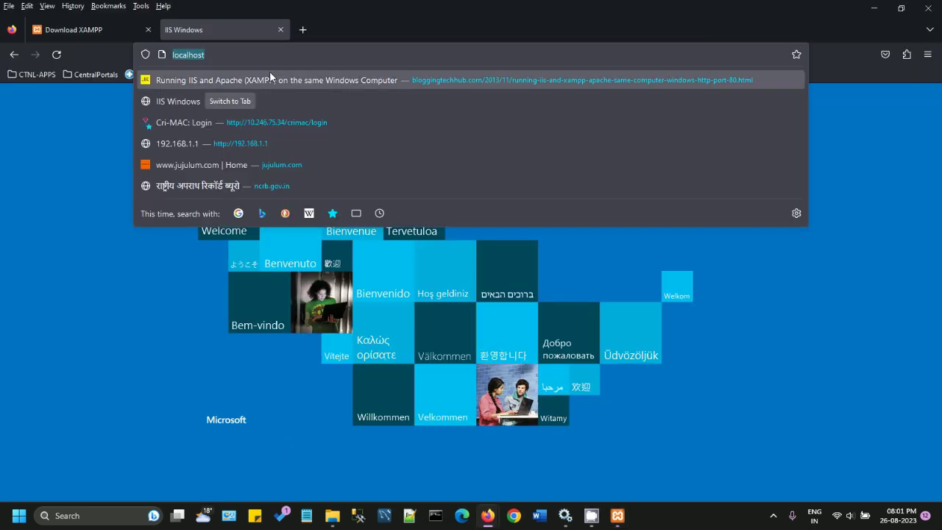
key(Return)
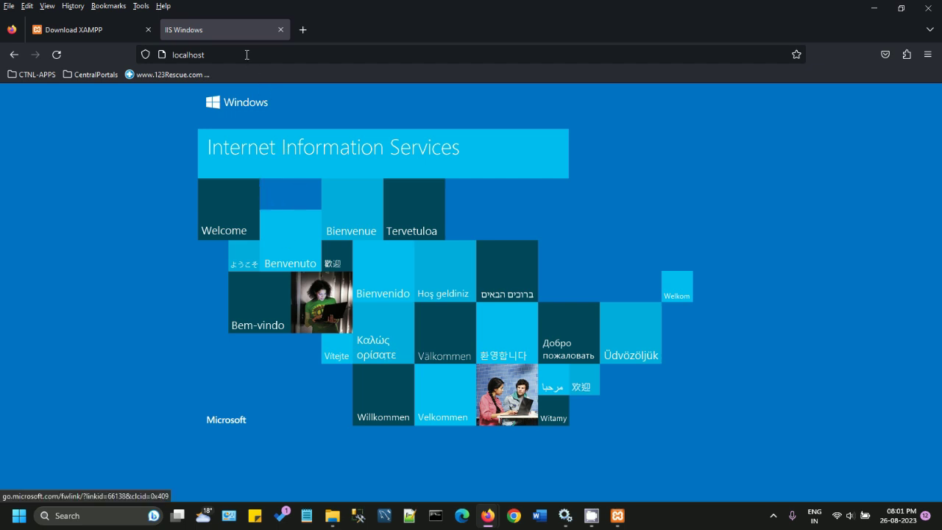
click(246, 54)
click(246, 54)
text(:)
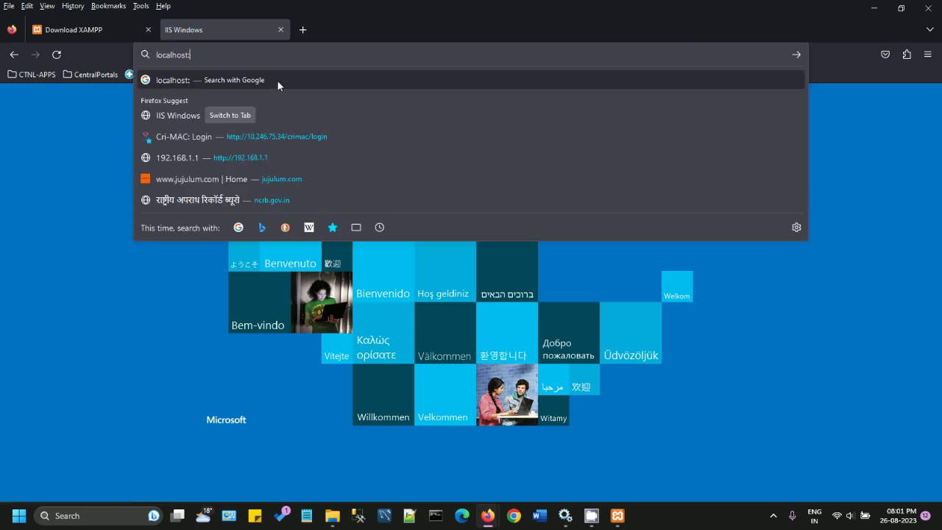
text(80)
key(Return)
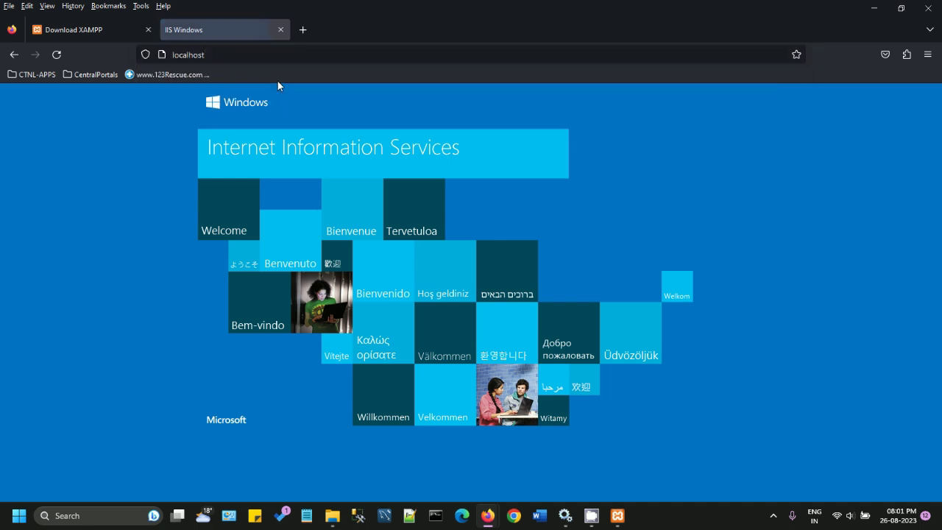
click(617, 515)
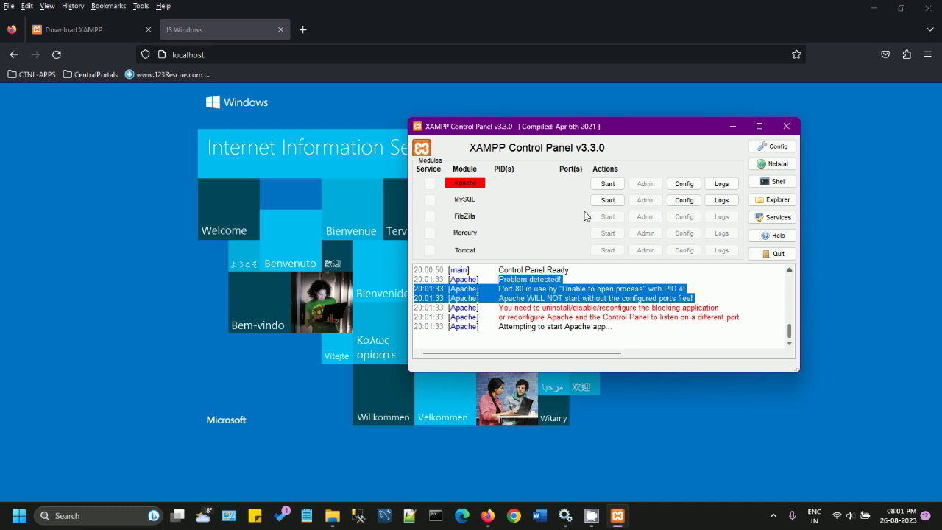
Step: From Apache's Config menu, choose Apache (httpd.conf) to open it
click(683, 184)
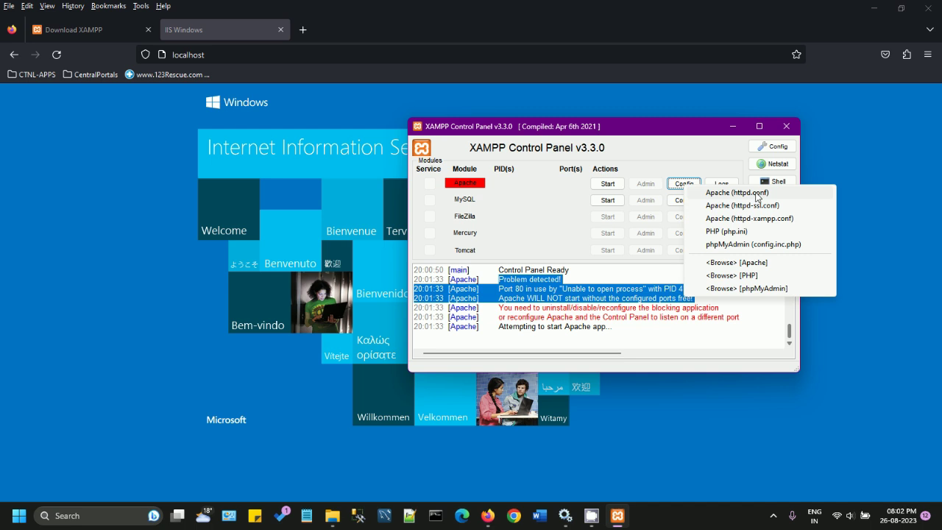
click(756, 194)
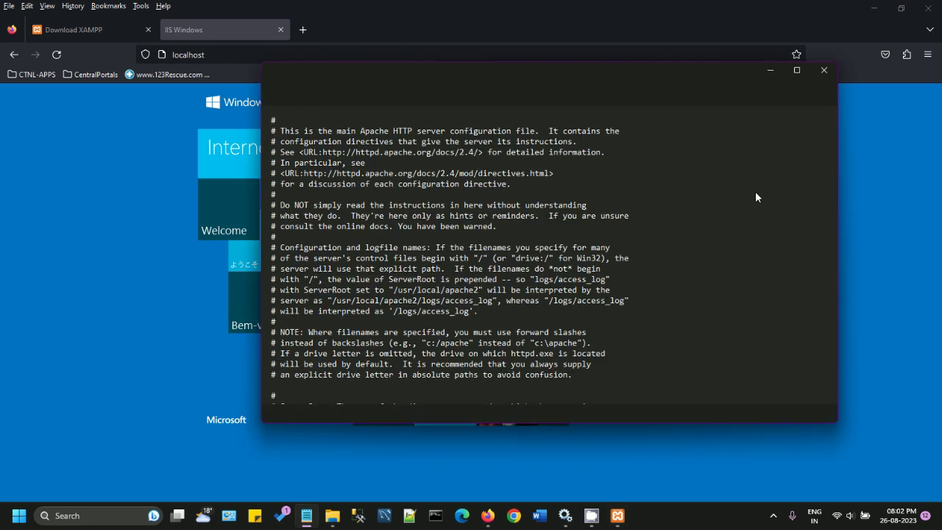
Step: Maximize Notepad and locate the Listen 80 line in httpd.conf
click(796, 71)
scroll(384, 343, down, 7)
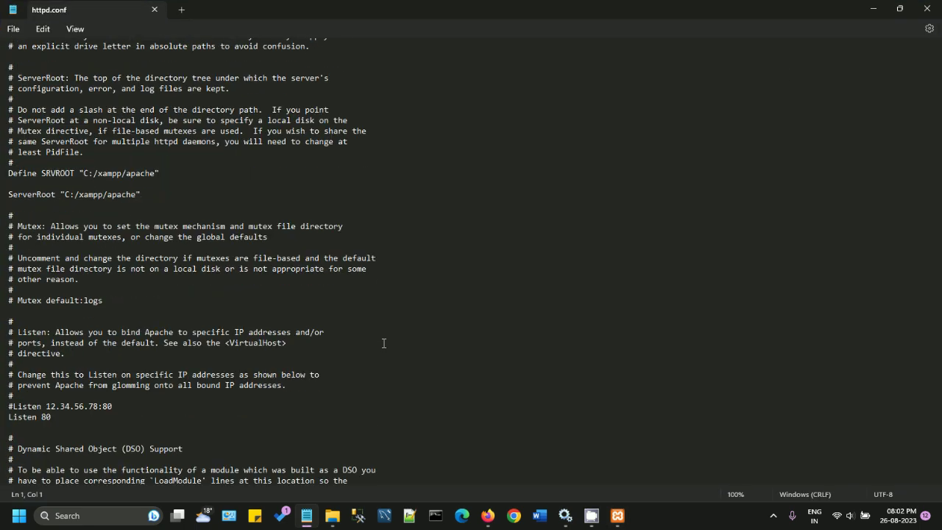
scroll(383, 343, down, 5)
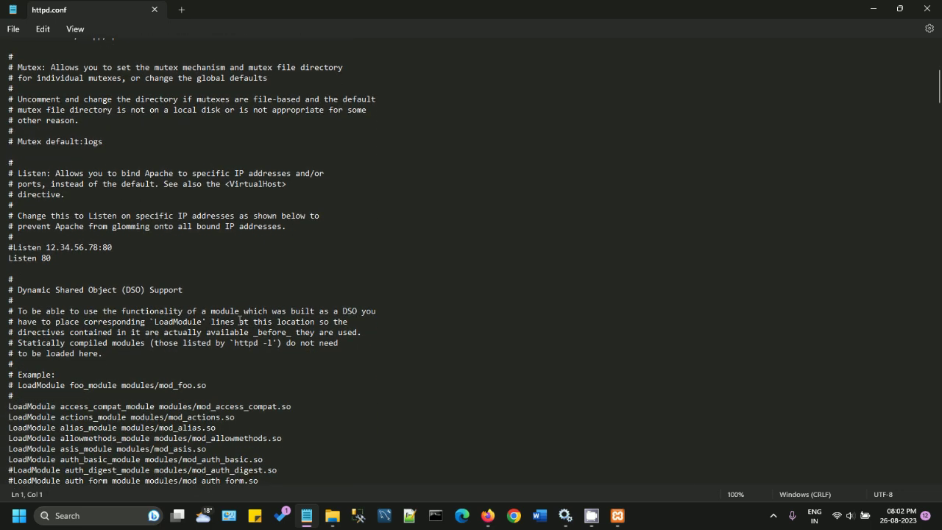
click(77, 264)
text(80)
key(ctrl+z)
Step: Duplicate Listen 80, change the copy to Listen 8080, and comment the original as #Listen 80
triple_click(19, 261)
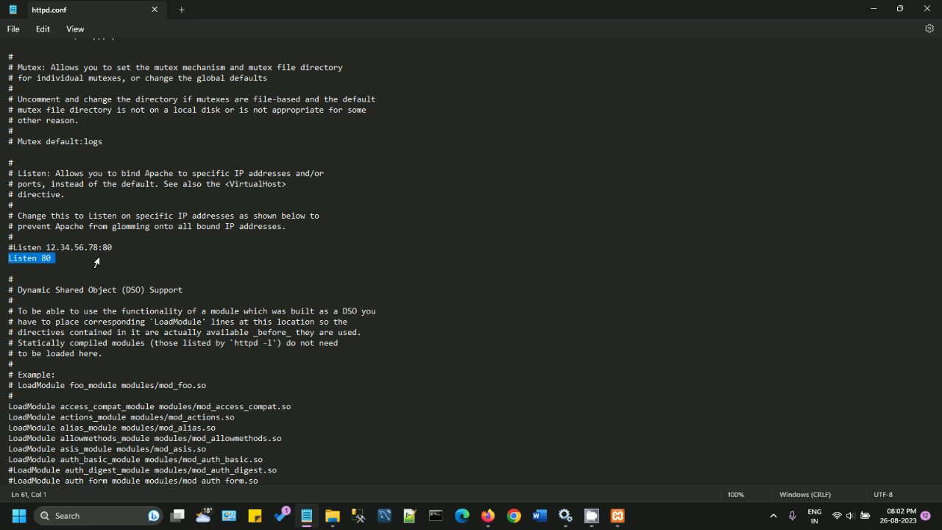
key(ctrl+c)
key(ctrl+v)
key(ctrl+v)
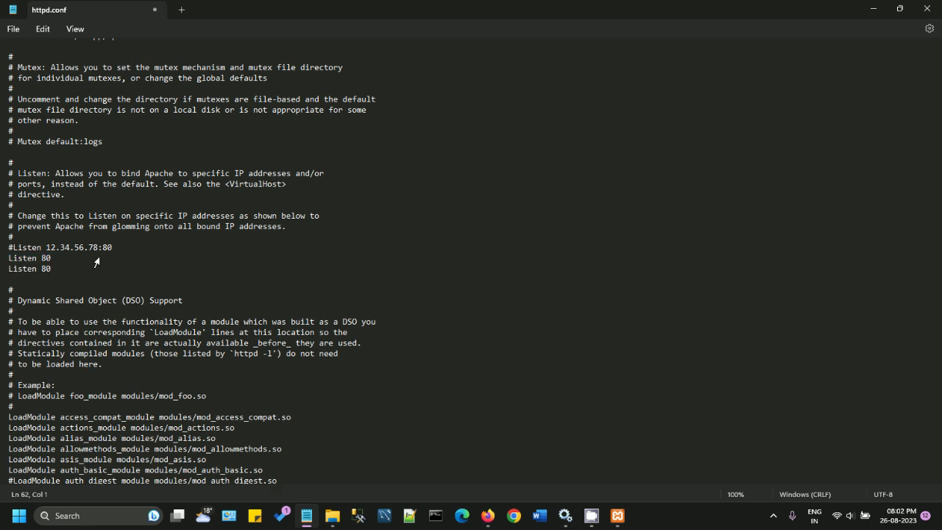
key(BackSpace)
text(80)
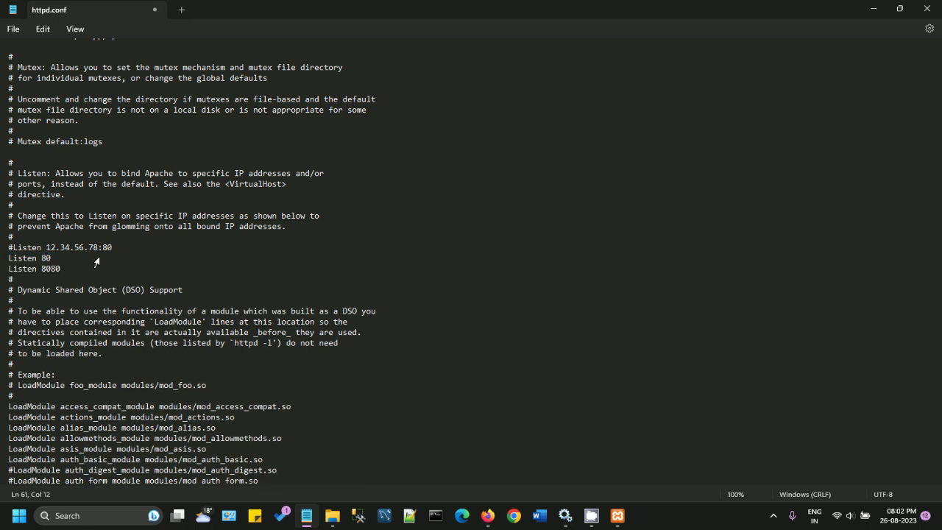
click(9, 258)
text(#)
key(Return)
click(78, 279)
key(Return)
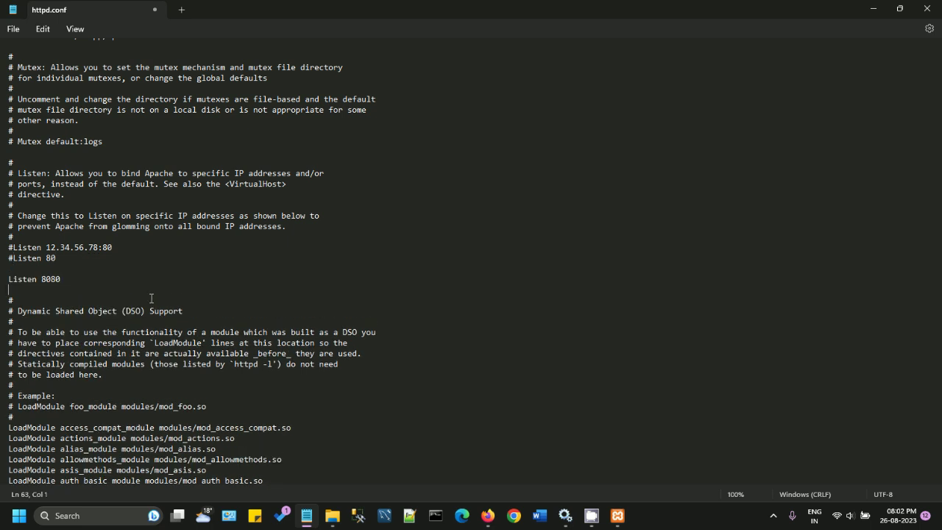
Step: Comment out ServerName localhost:80 and add a ServerName localhost:8080 line below it
scroll(155, 297, down, 1)
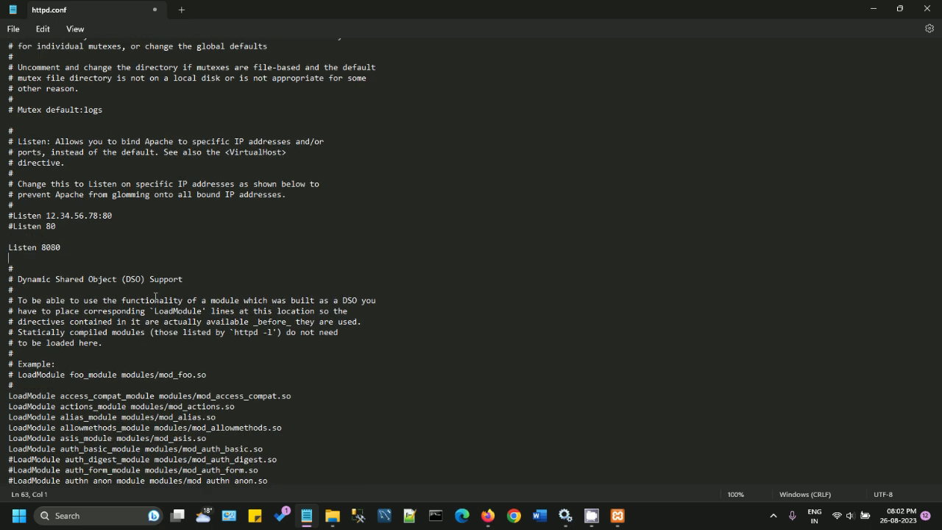
scroll(155, 298, down, 4)
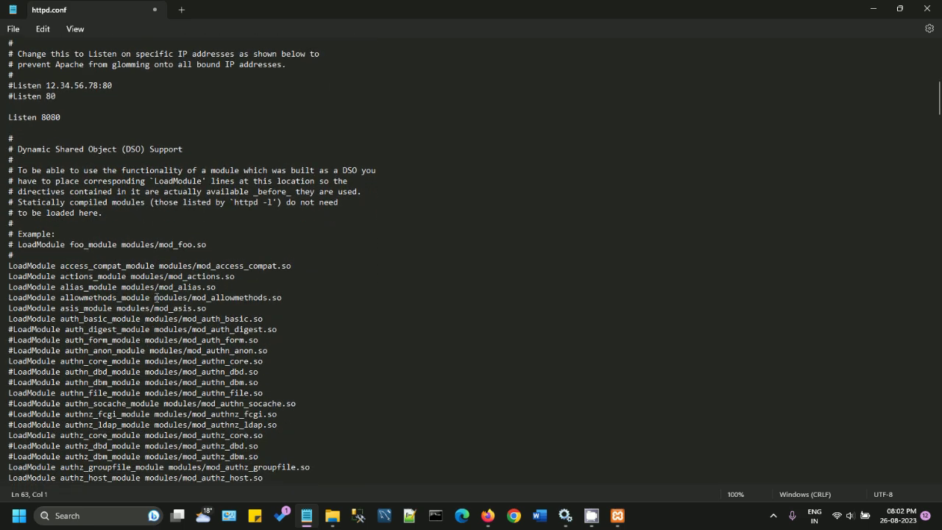
scroll(156, 297, down, 1)
scroll(155, 298, down, 20)
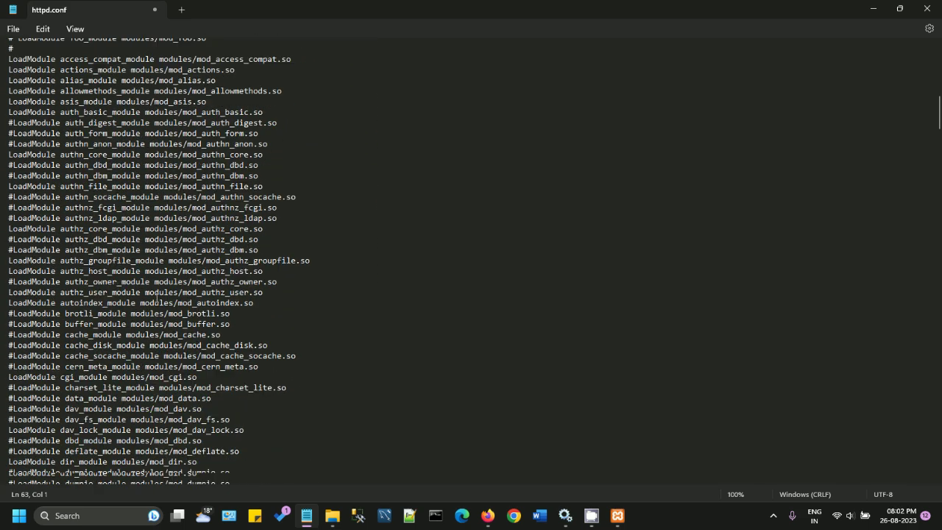
scroll(155, 297, down, 20)
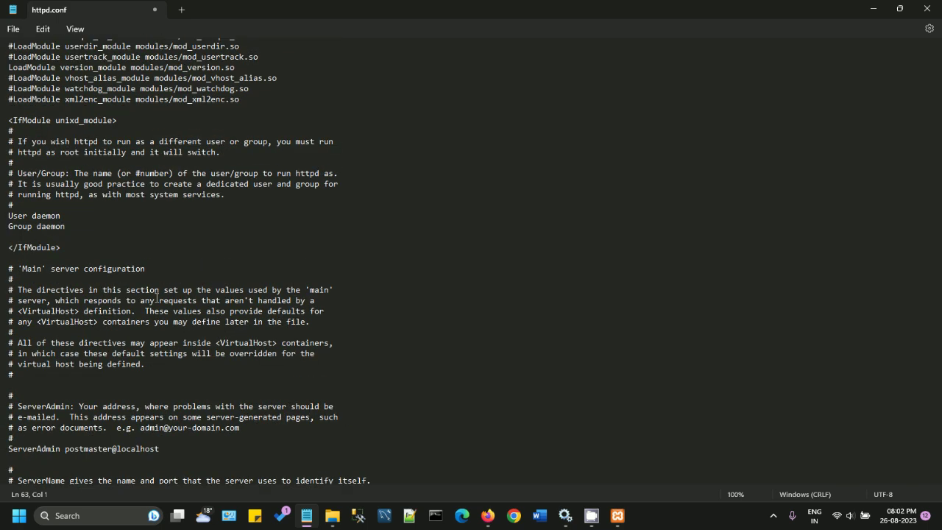
scroll(157, 297, down, 6)
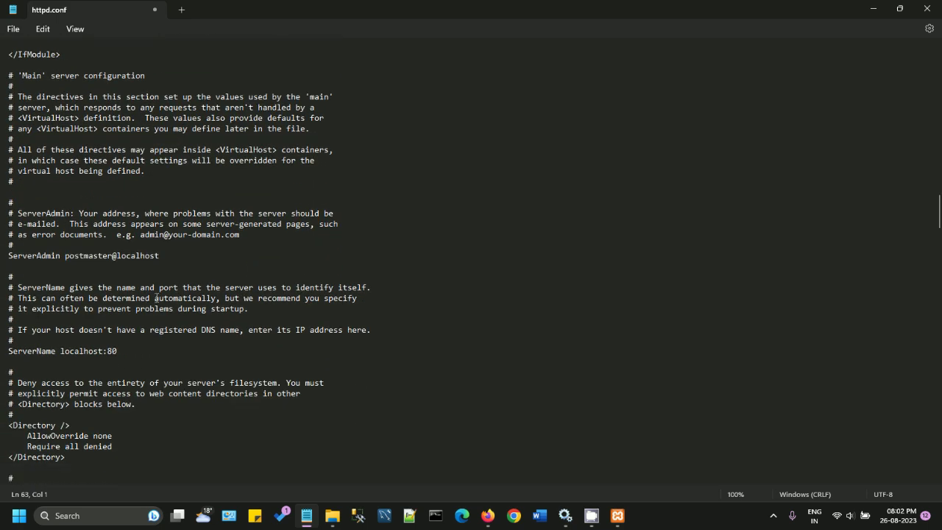
scroll(157, 298, down, 4)
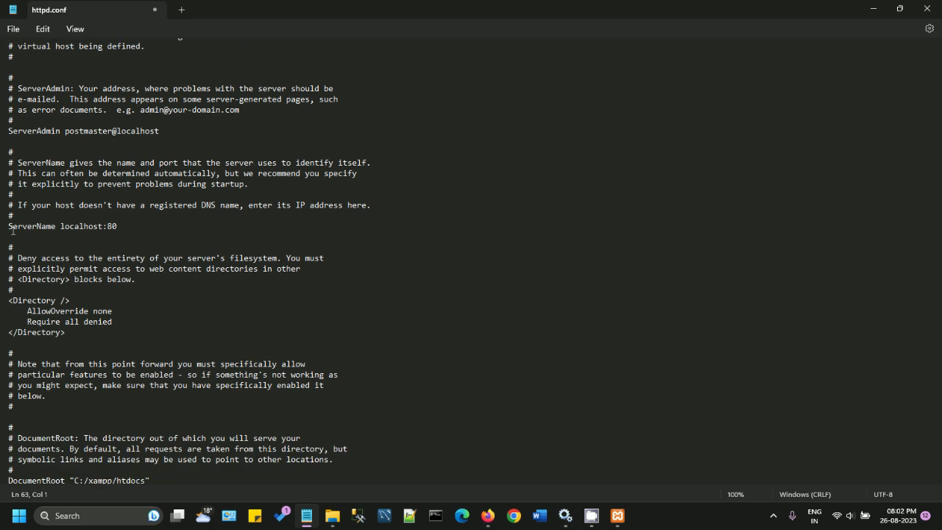
drag(10, 228, 153, 230)
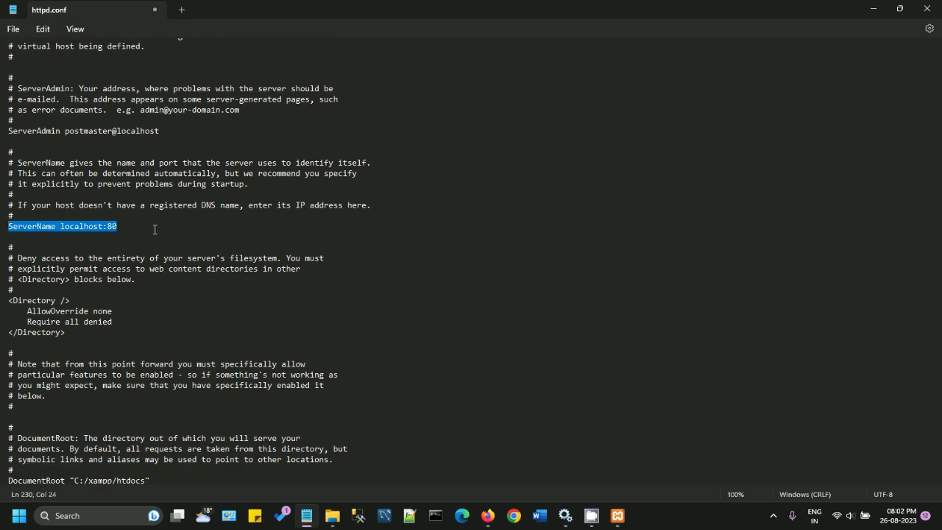
click(128, 220)
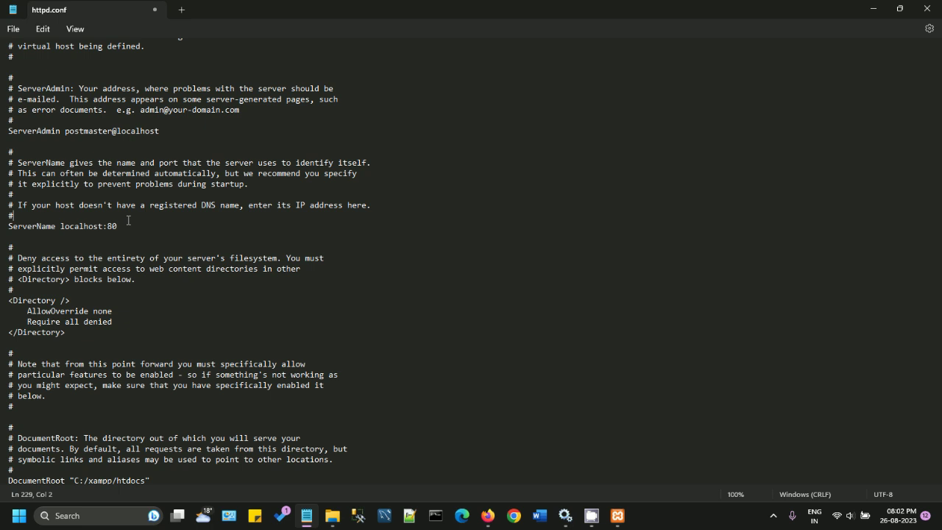
click(4, 230)
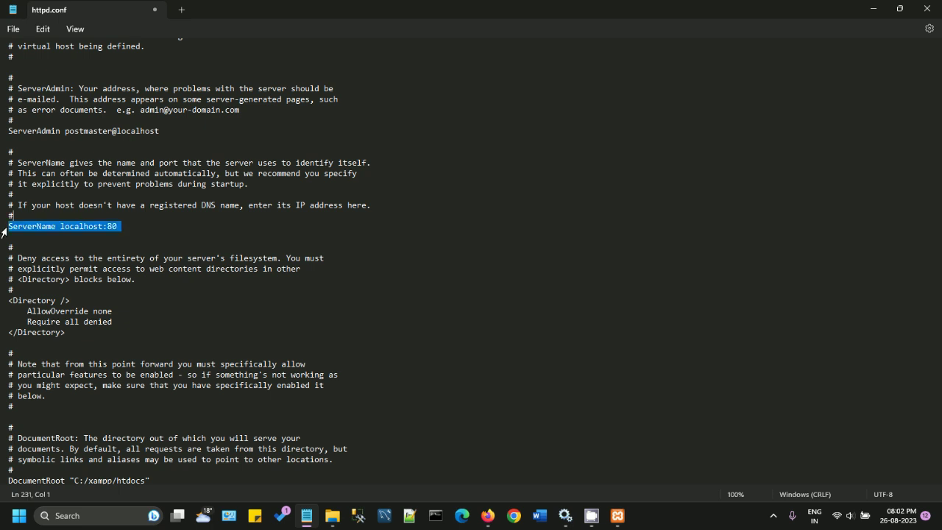
key(Left)
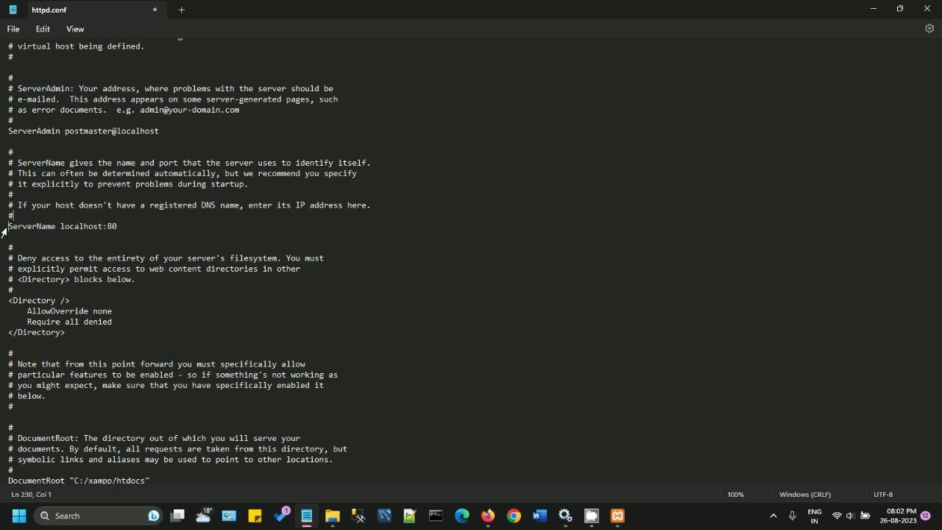
text(#)
key(Down)
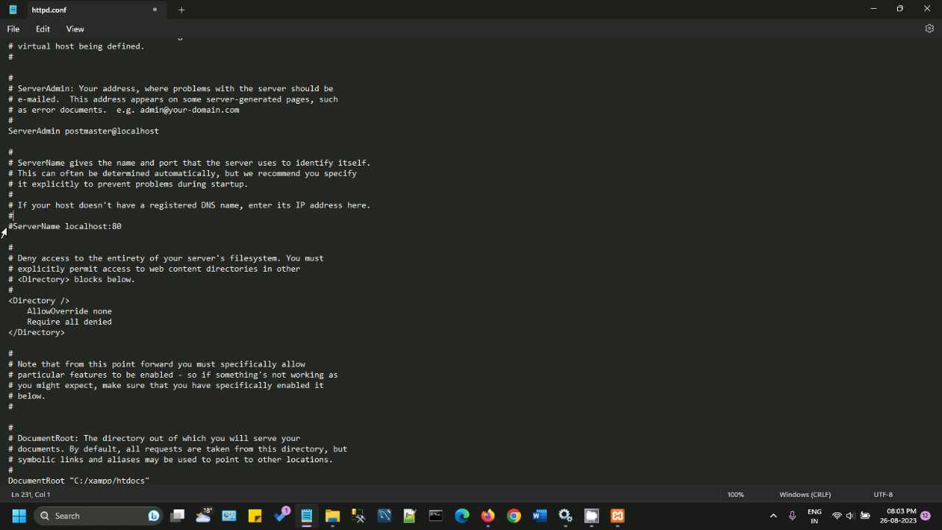
key(Return)
key(ctrl+v)
key(Return)
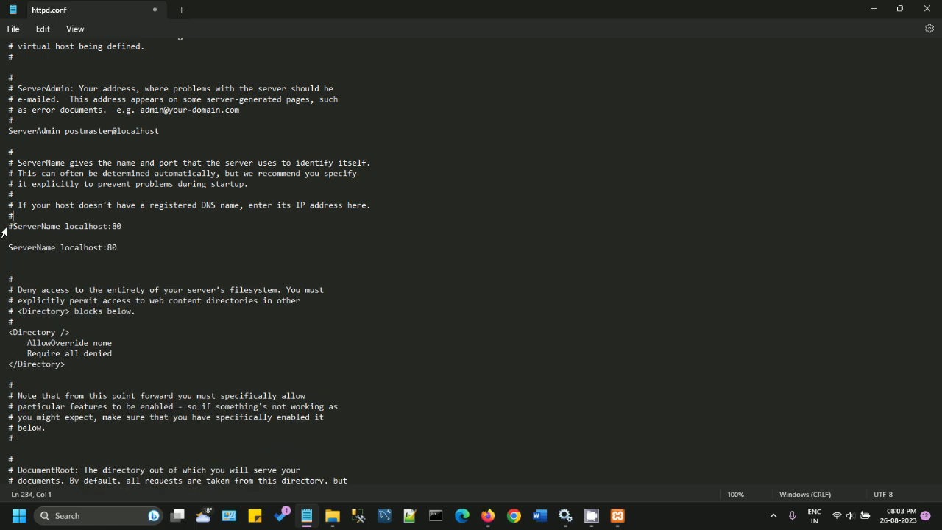
click(154, 250)
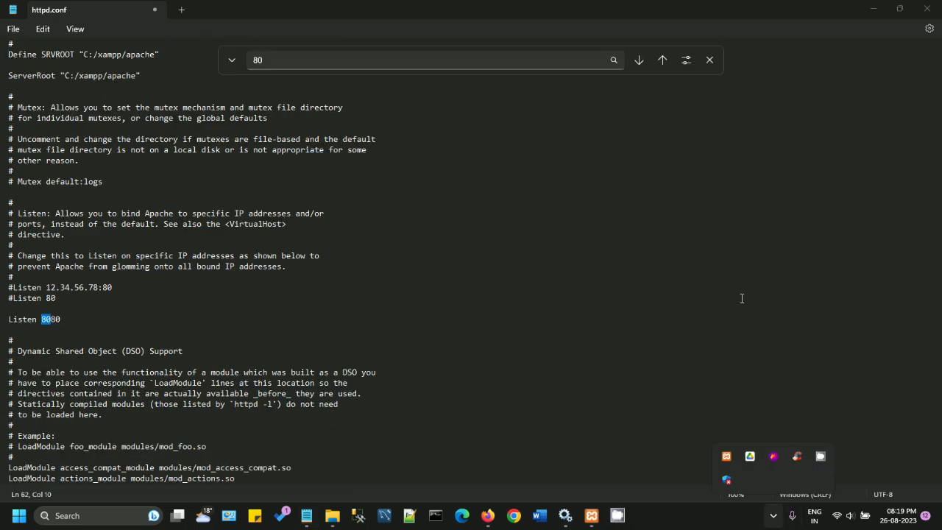
Step: Search httpd.conf for any remaining occurrences of 80
click(636, 63)
click(636, 63)
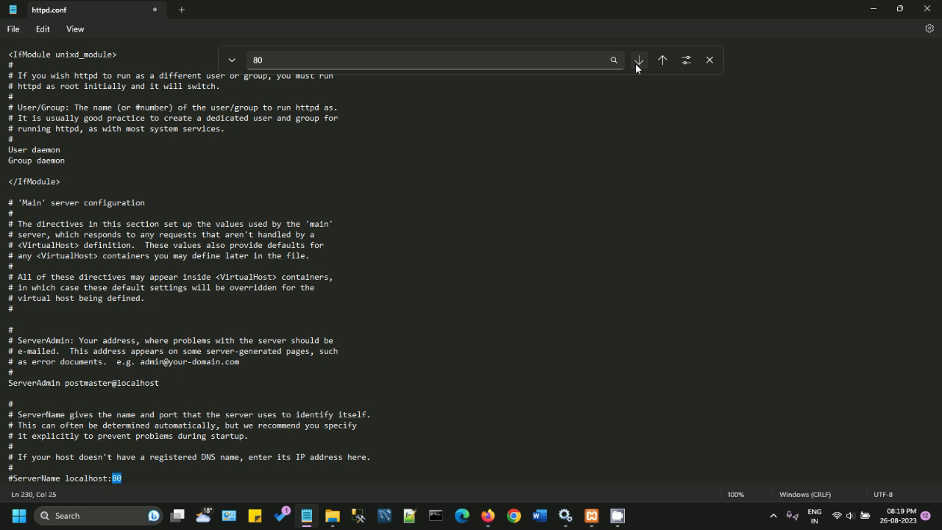
click(635, 63)
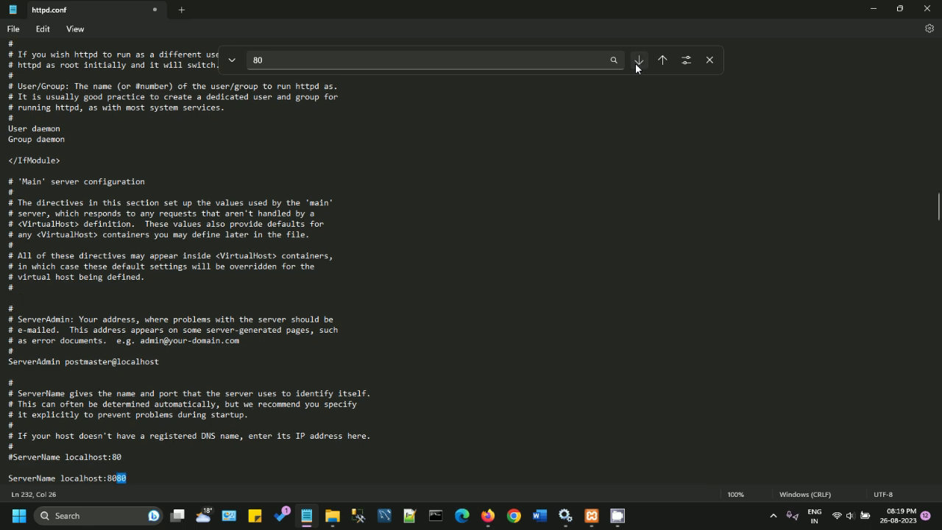
click(636, 62)
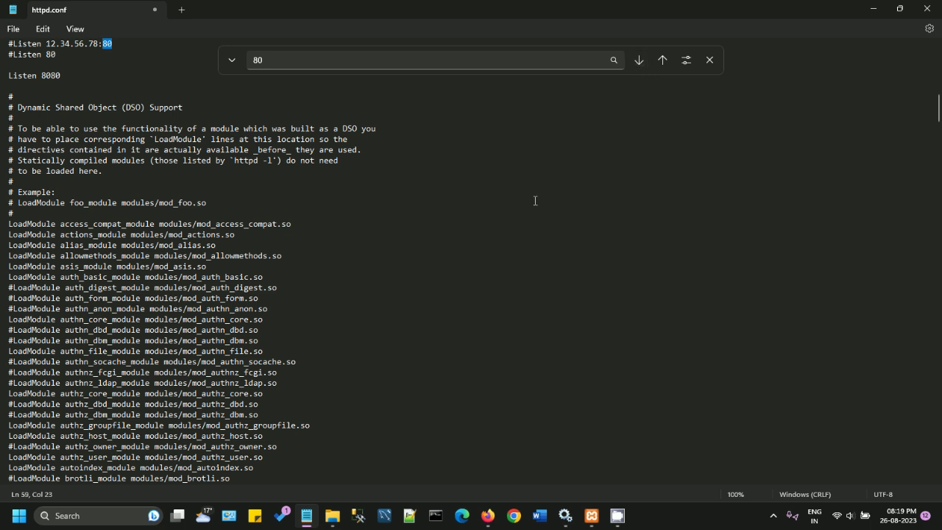
scroll(423, 156, up, 4)
scroll(197, 101, up, 2)
Step: Save httpd.conf and close Notepad
click(14, 28)
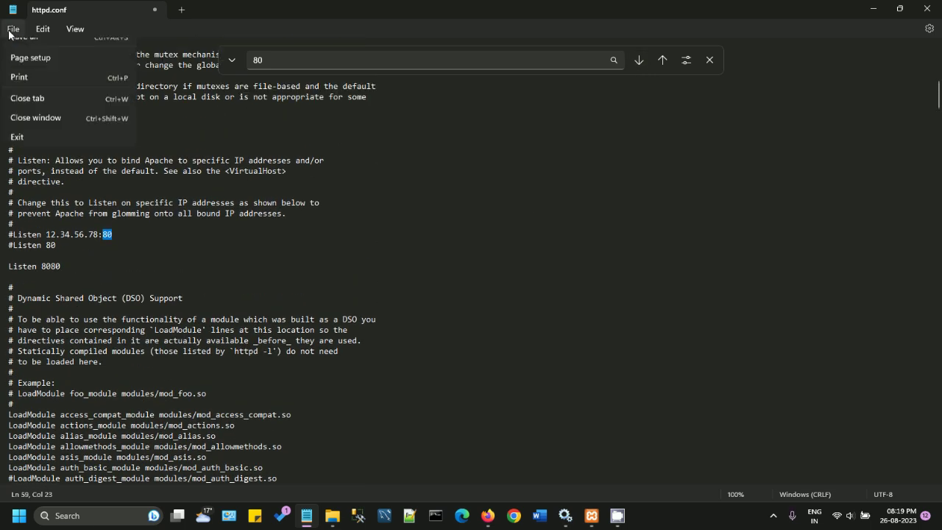
click(27, 115)
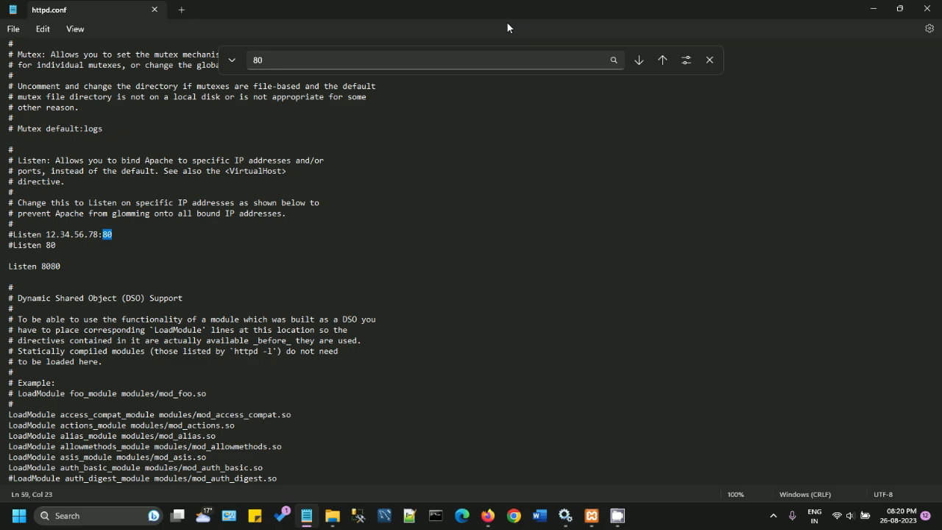
click(926, 9)
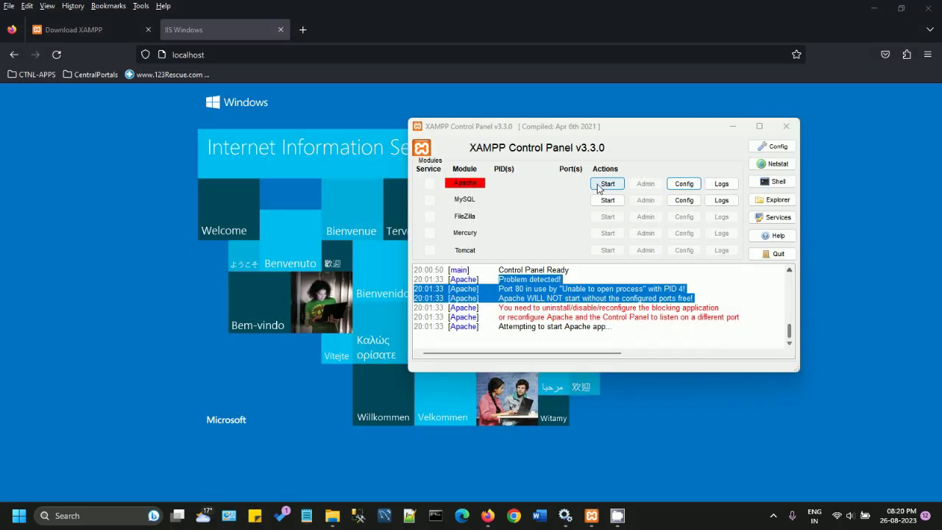
Step: Start Apache and allow it through the firewall on private networks only, not public
click(604, 185)
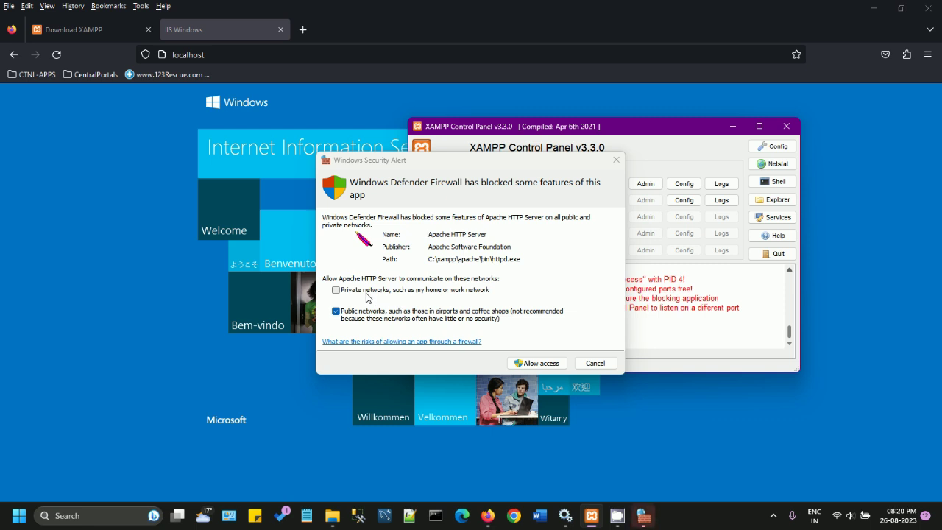
click(338, 293)
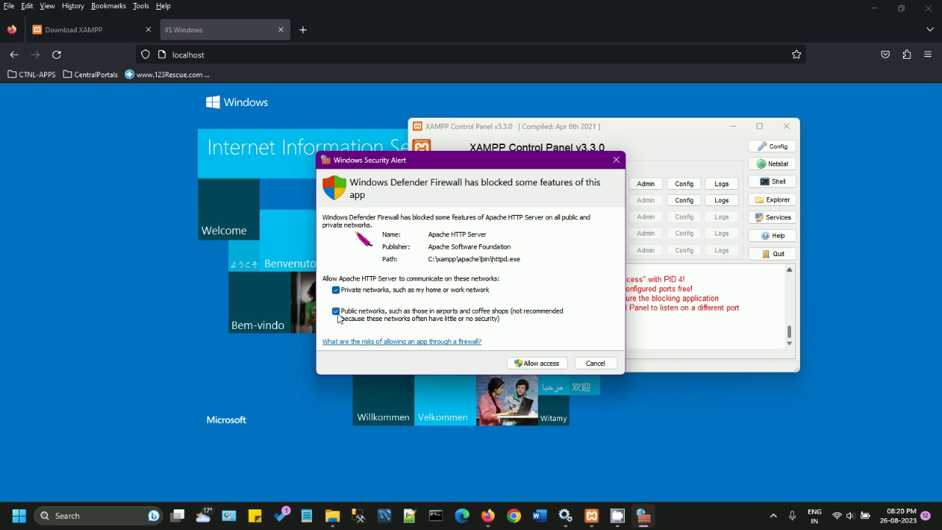
click(337, 313)
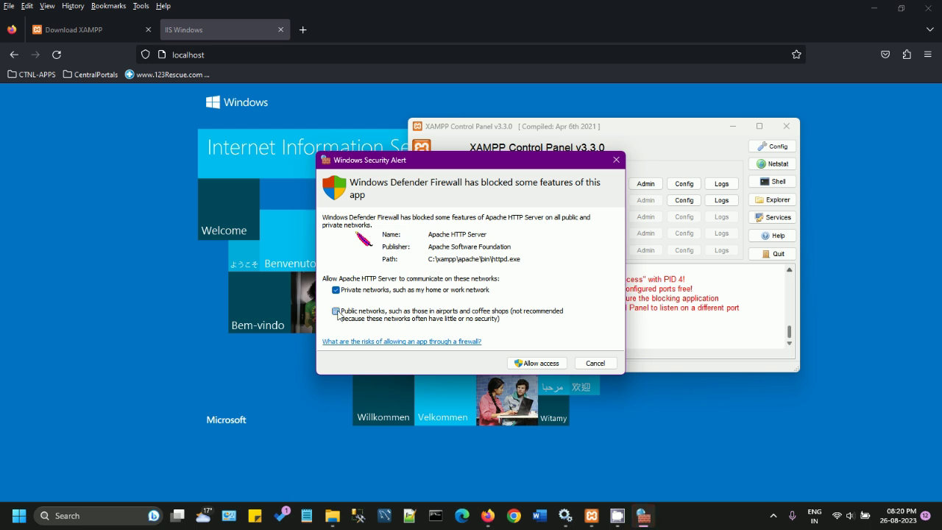
click(544, 364)
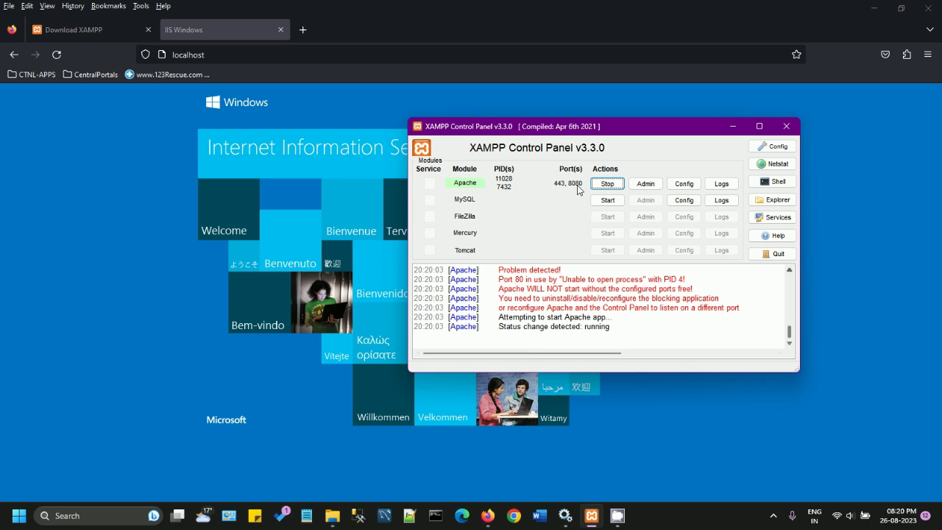
Step: Load localhost:8080 in a new Firefox tab
click(279, 54)
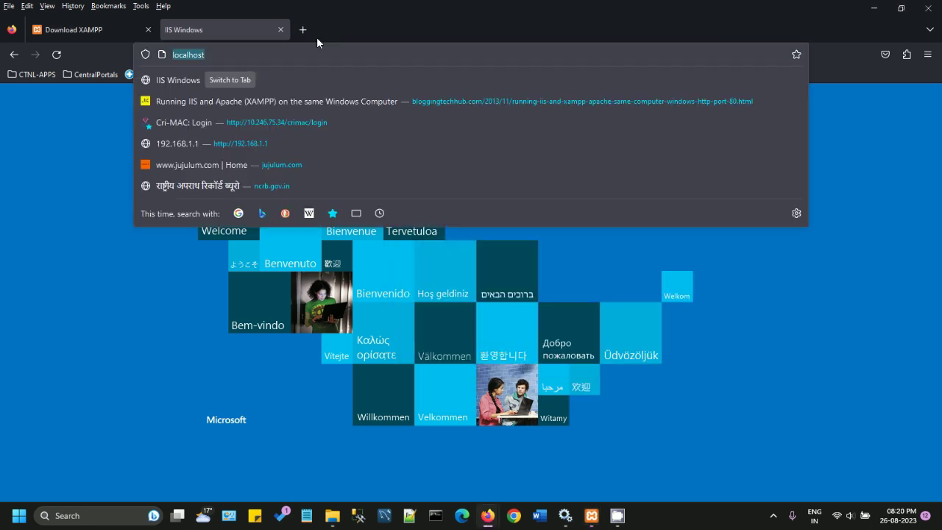
key(ctrl+t)
text(lo)
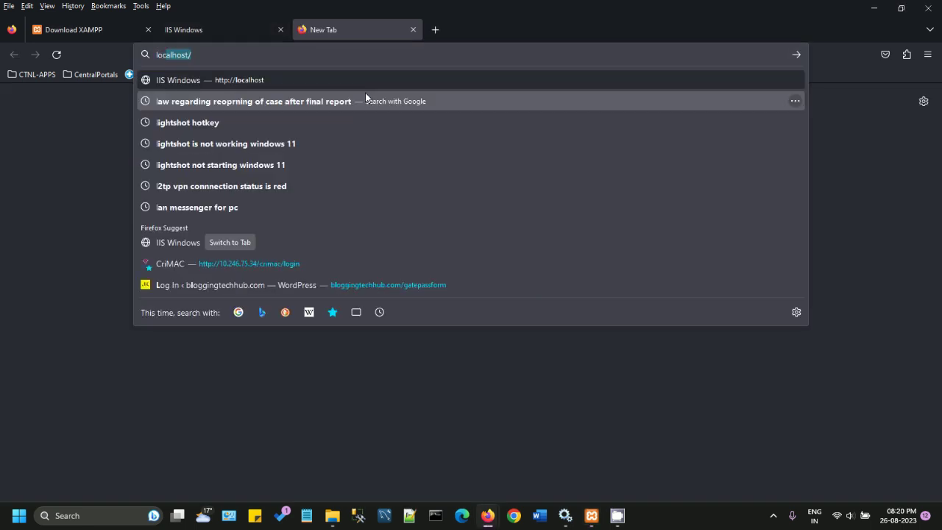
text(calhost:8080)
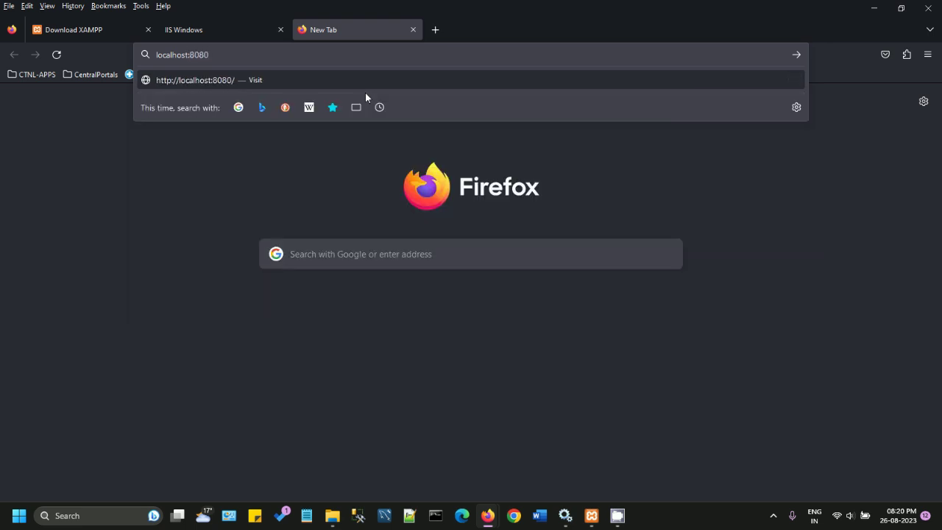
key(Return)
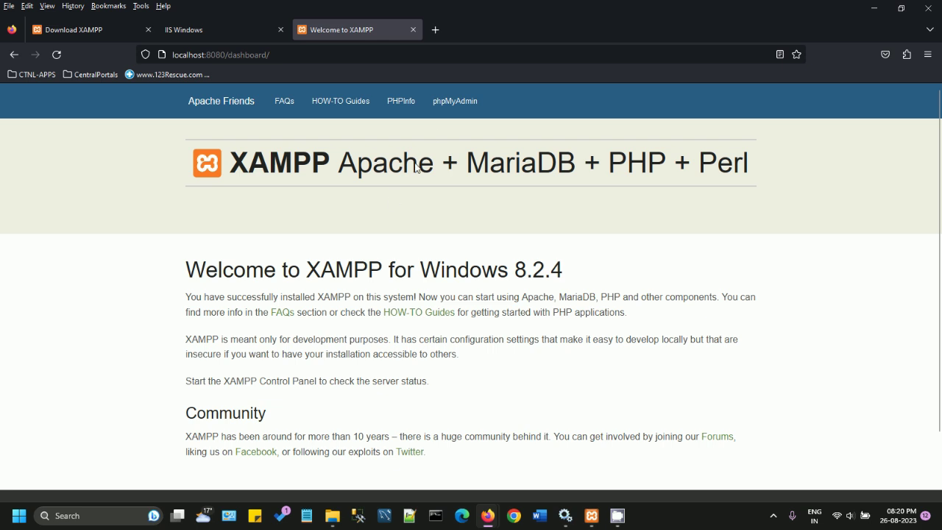
Step: Open phpMyAdmin from the dashboard in a new tab and select its MySQL access-denied error
right_click(451, 105)
click(476, 117)
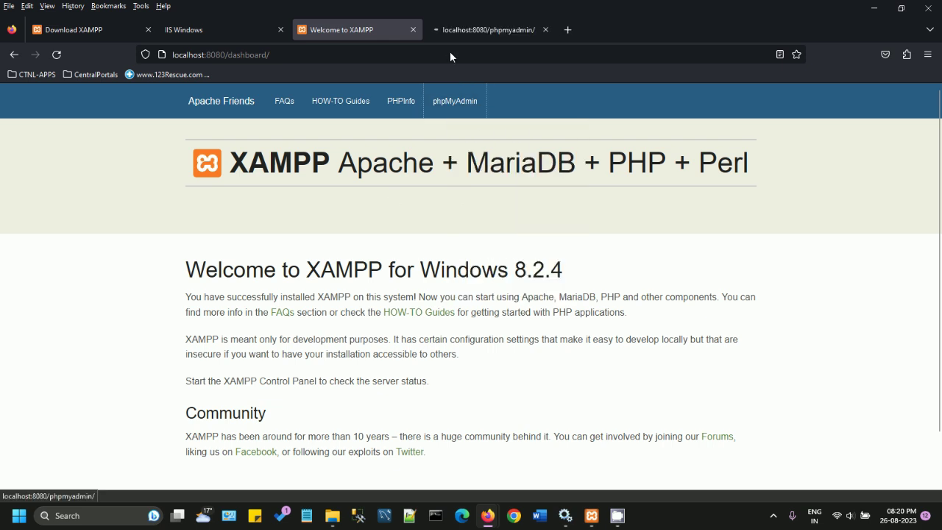
click(449, 31)
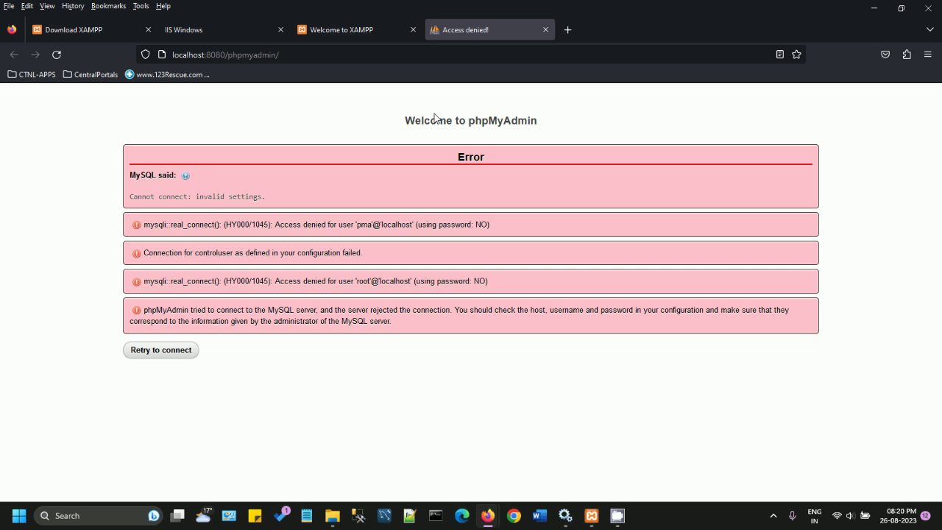
drag(137, 177, 253, 196)
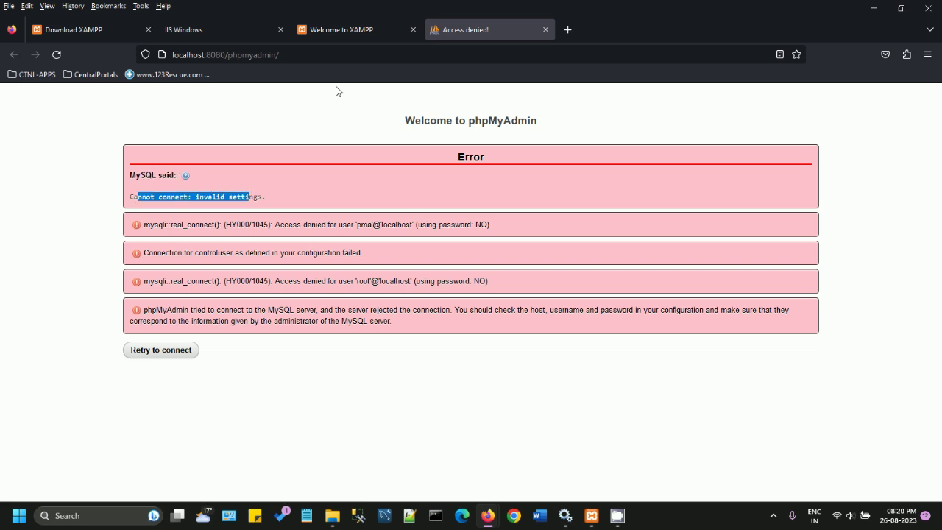
click(592, 515)
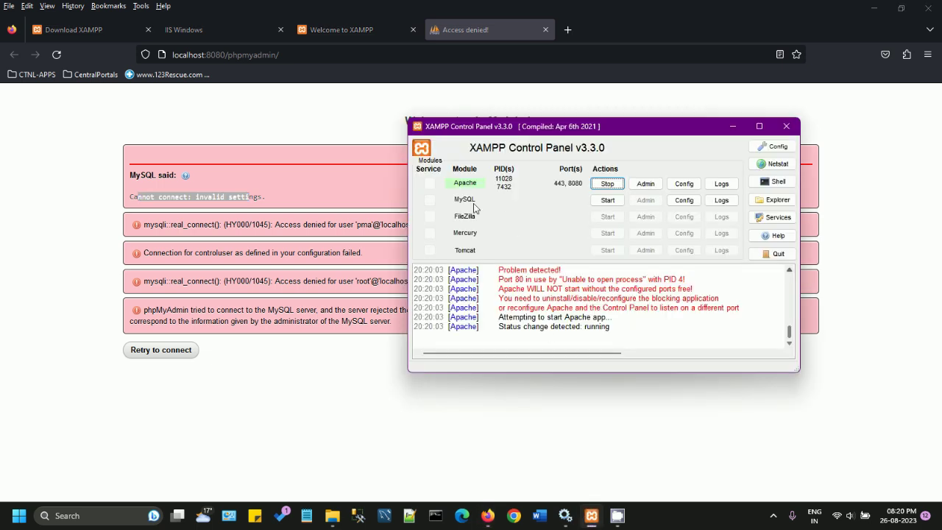
Step: Try starting MySQL, which fails on port 3306, then launch the Windows Services app
click(607, 201)
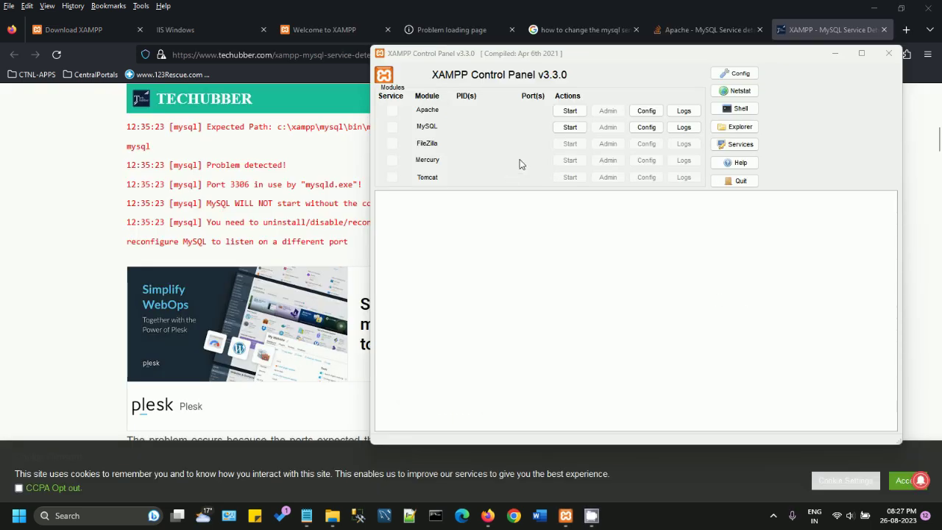
click(572, 129)
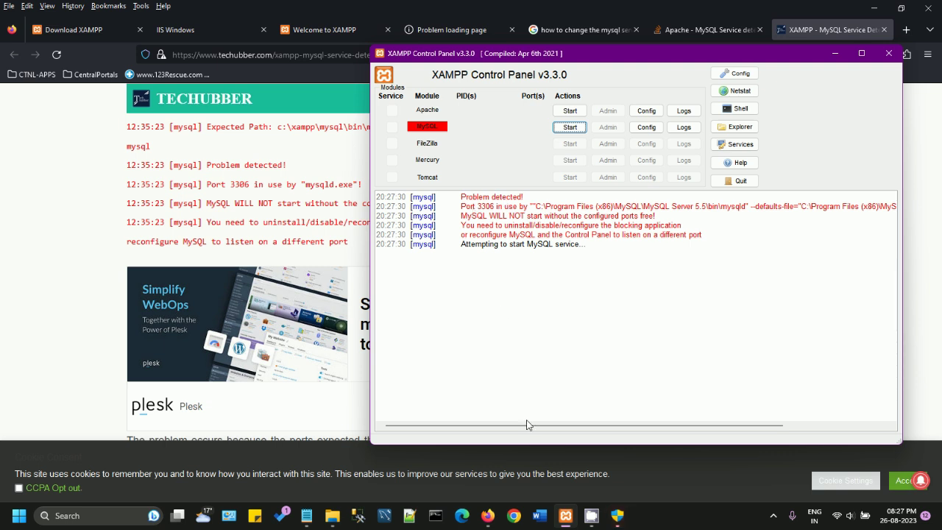
mouse_move(334, 517)
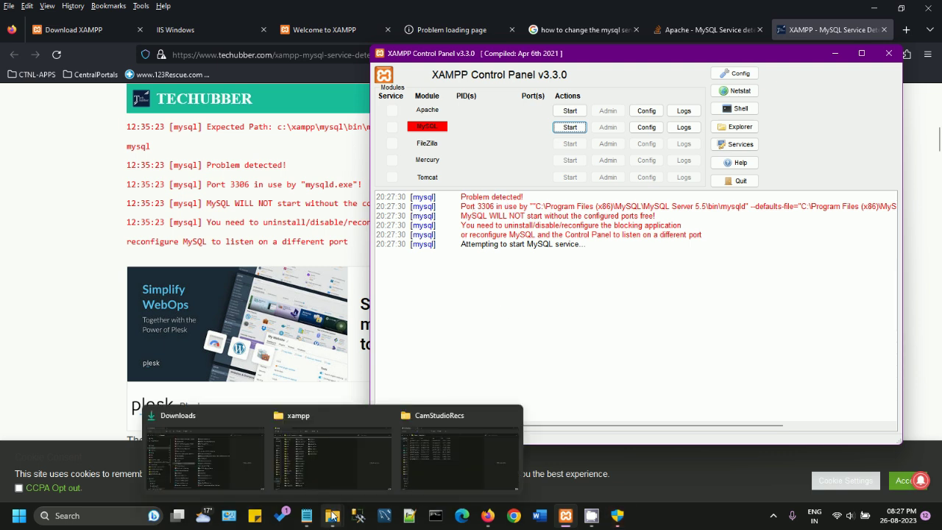
key(super)
text(services)
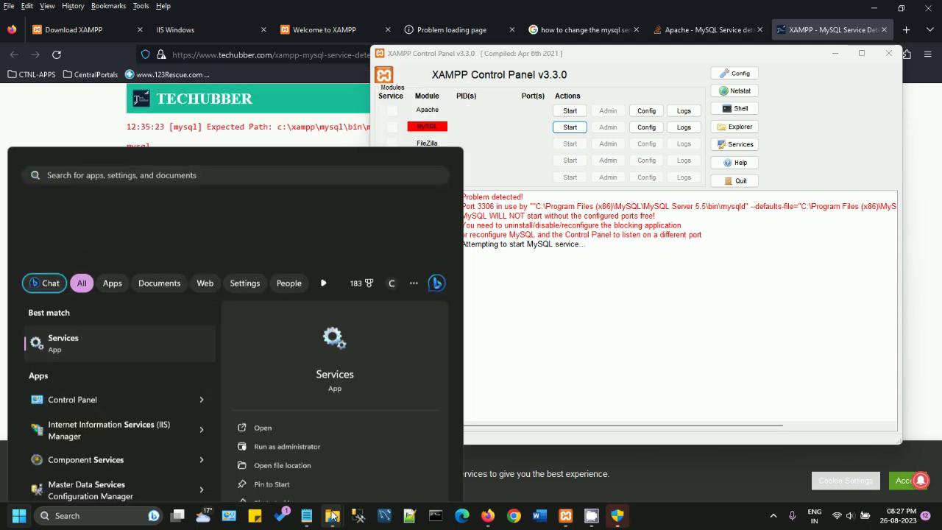
key(Return)
Step: Find the running MySQL service by typing 'my', then select XAMPP's port 3306 conflict message
click(235, 294)
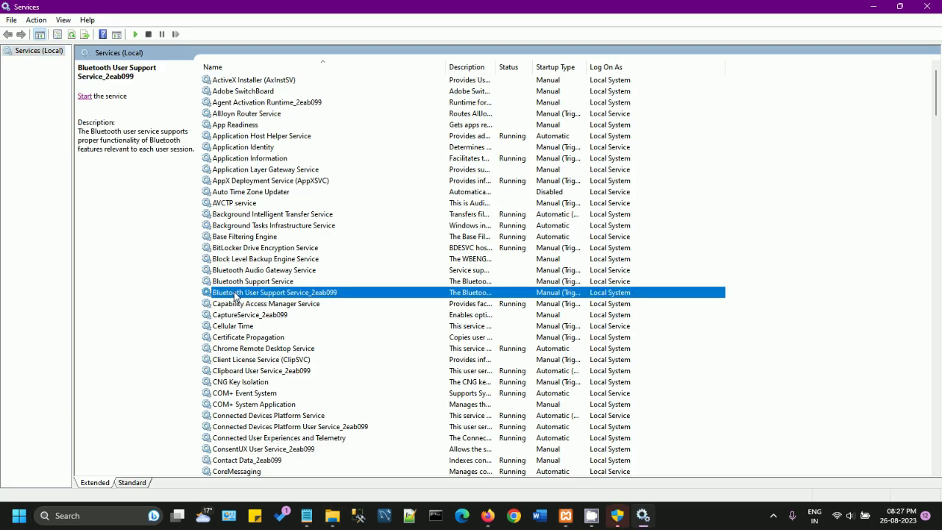
text(my)
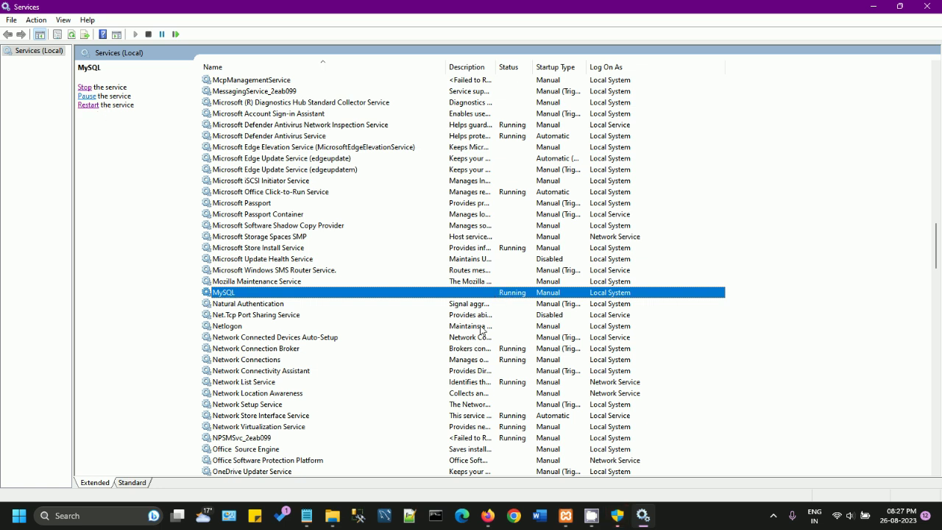
click(592, 515)
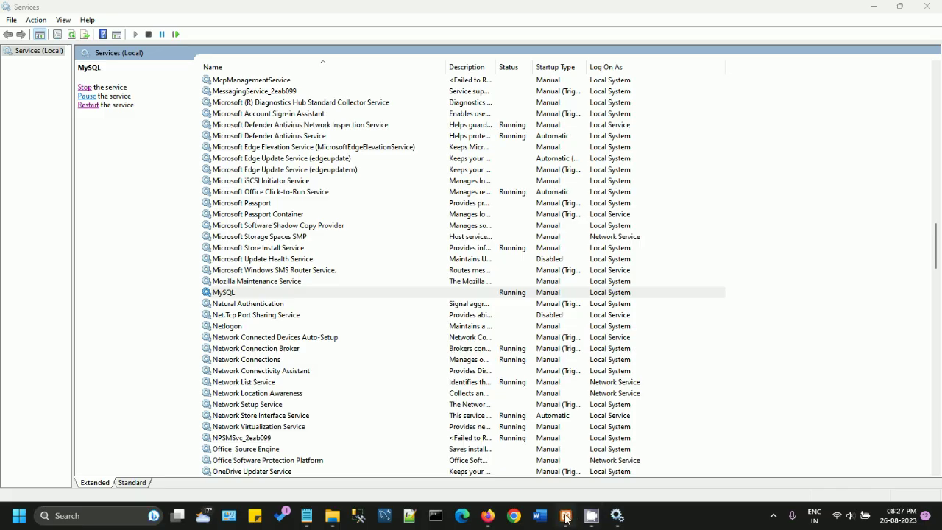
click(566, 515)
drag(461, 197, 822, 207)
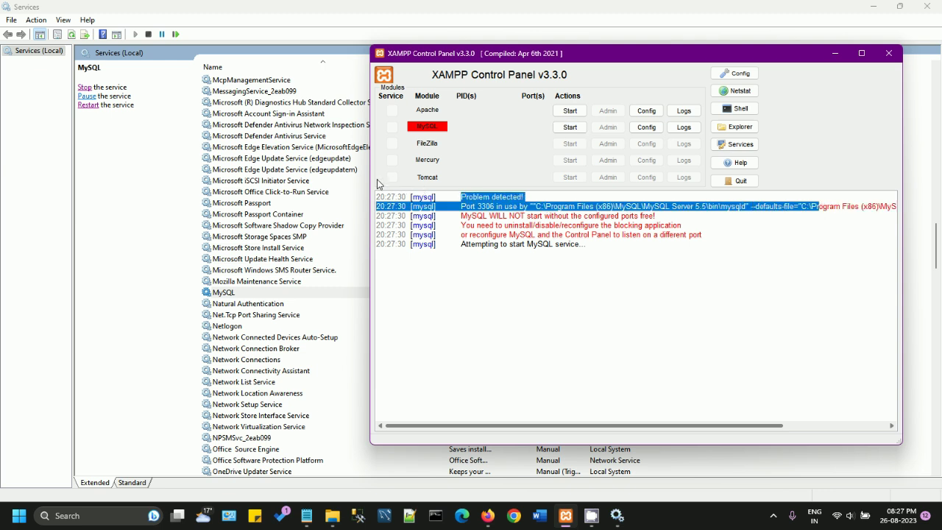
Step: Widen the XAMPP Control Panel and open MySQL's my.ini from its Config list
drag(370, 184, 175, 214)
drag(422, 384, 262, 364)
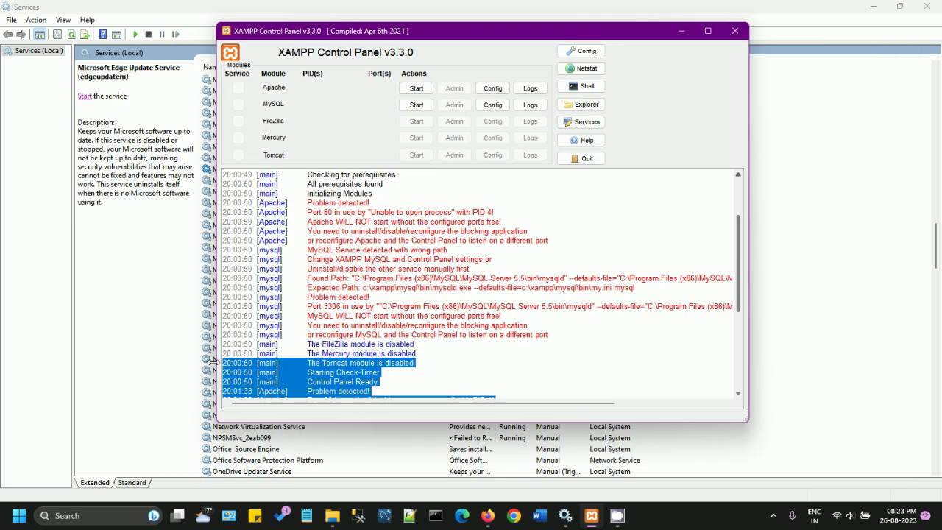
scroll(327, 351, down, 5)
click(429, 387)
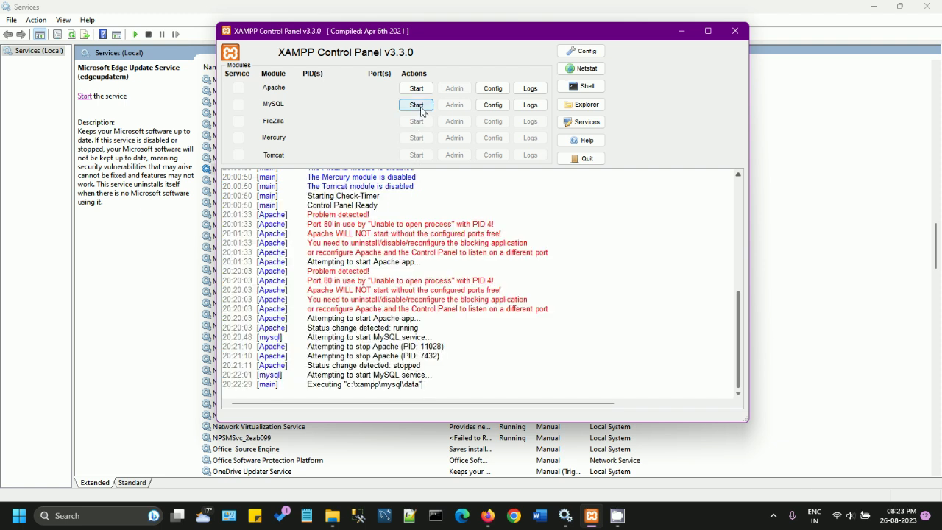
click(491, 108)
click(505, 119)
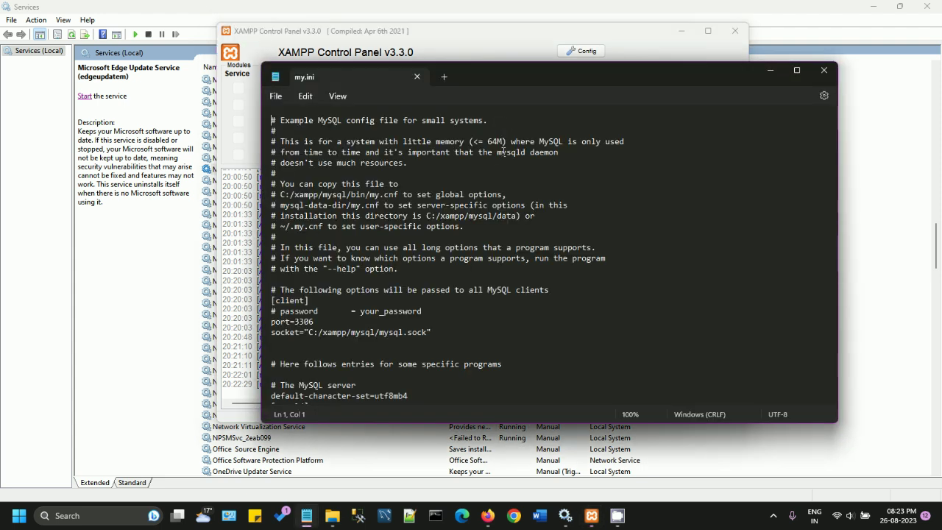
Step: Maximize Notepad and change the [client] port=3306 setting to 3307
double_click(509, 81)
click(167, 244)
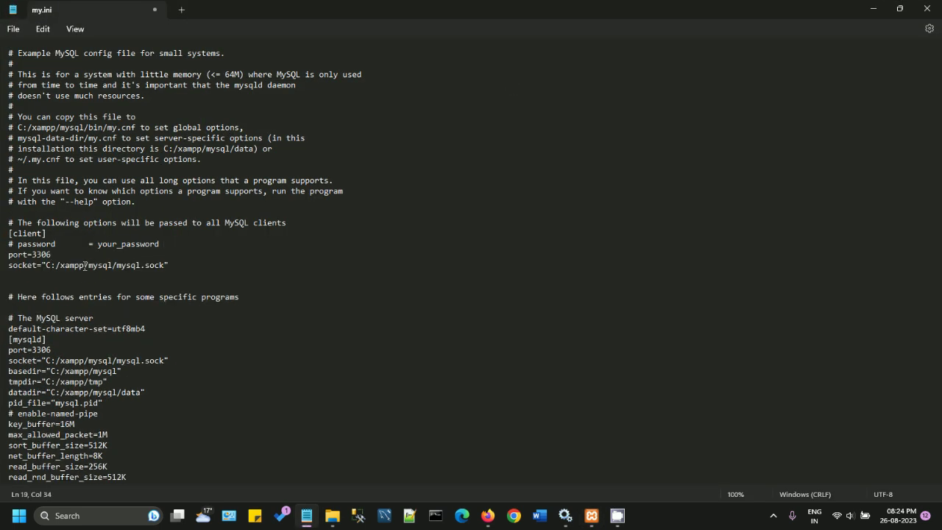
key(Return)
click(84, 265)
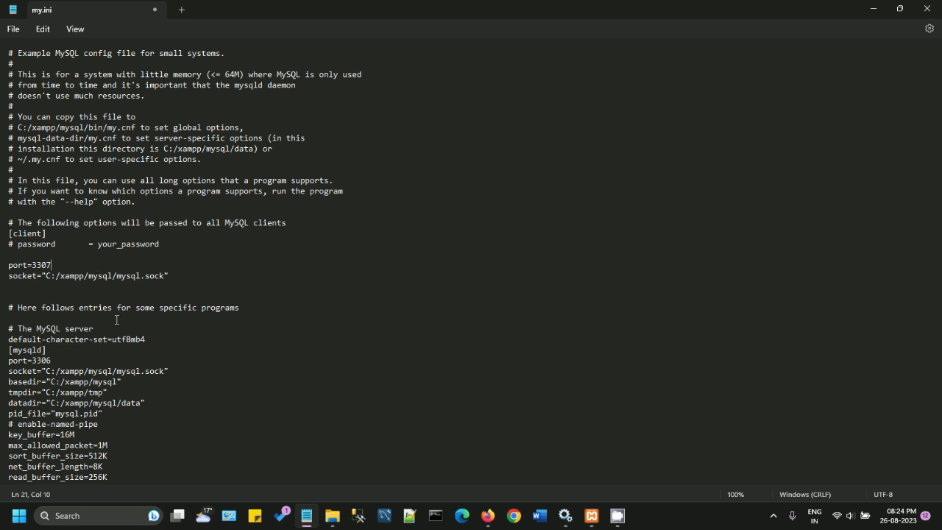
Step: Change the [mysqld] server port from 3306 to 3307 and add a blank line before server-id
scroll(43, 297, down, 3)
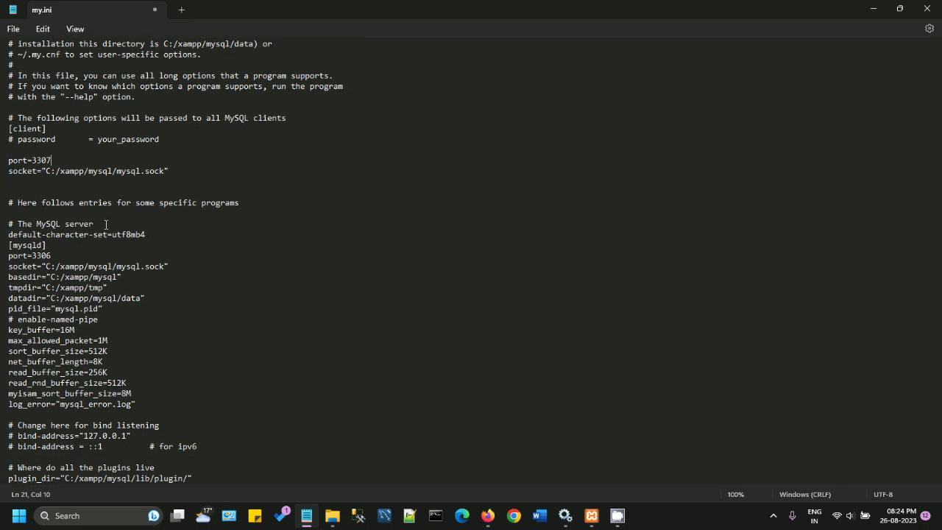
click(106, 224)
key(Return)
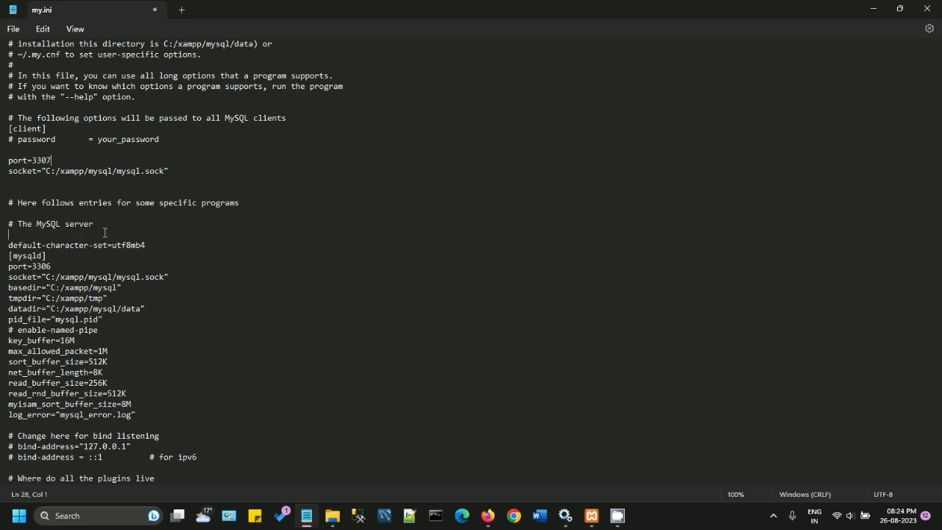
click(67, 265)
scroll(73, 285, down, 1)
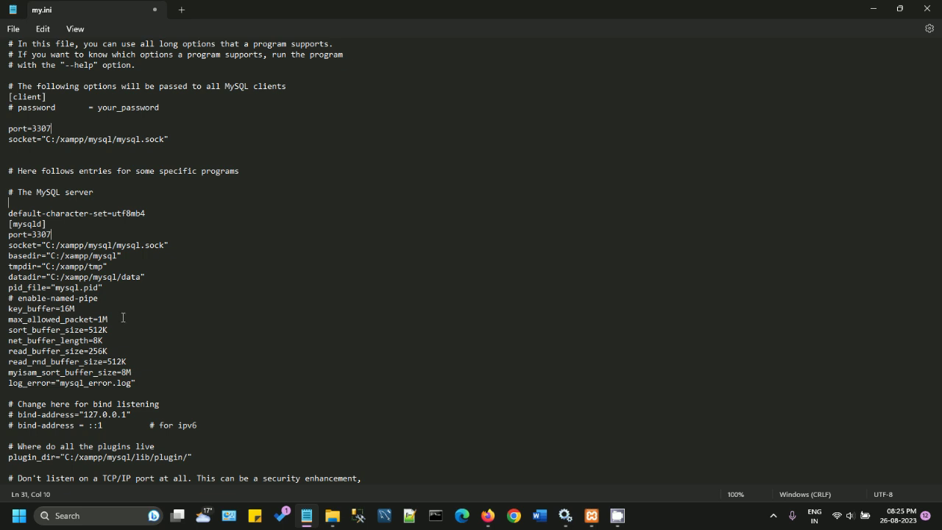
scroll(123, 318, down, 3)
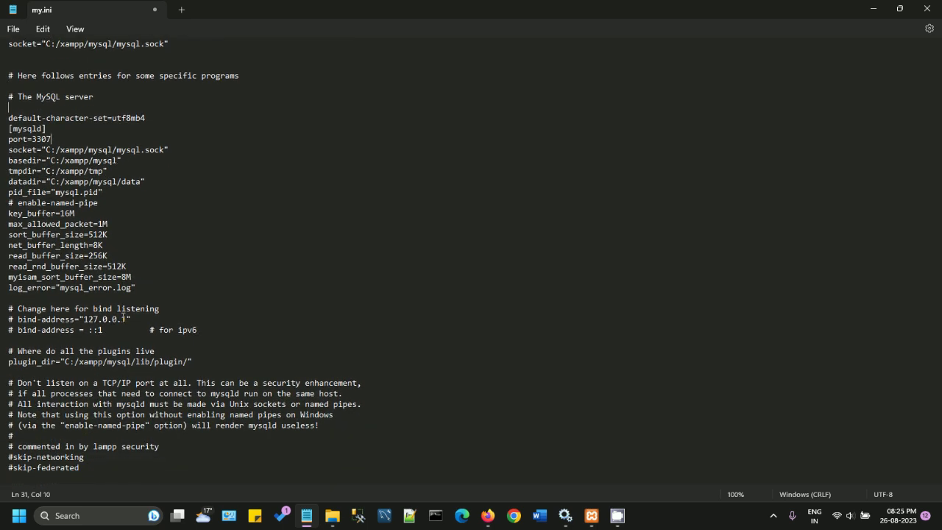
scroll(153, 339, down, 5)
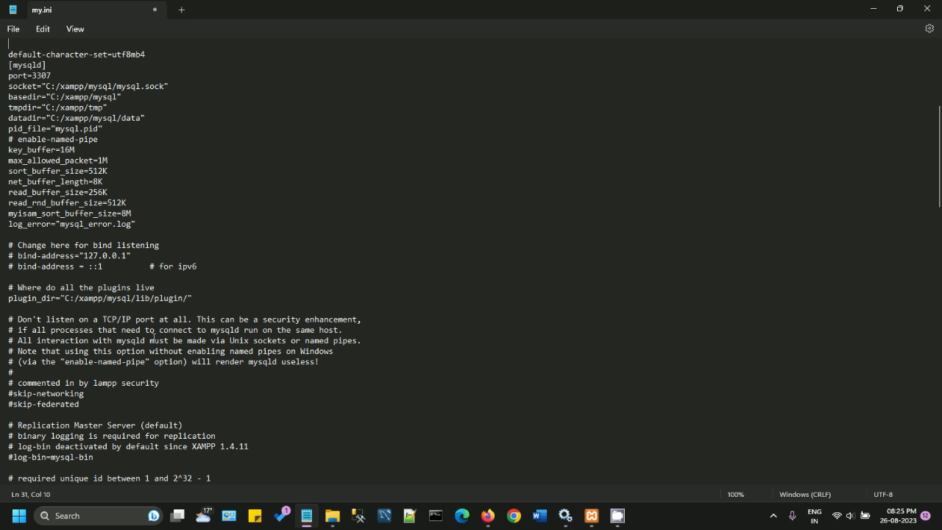
scroll(153, 339, down, 5)
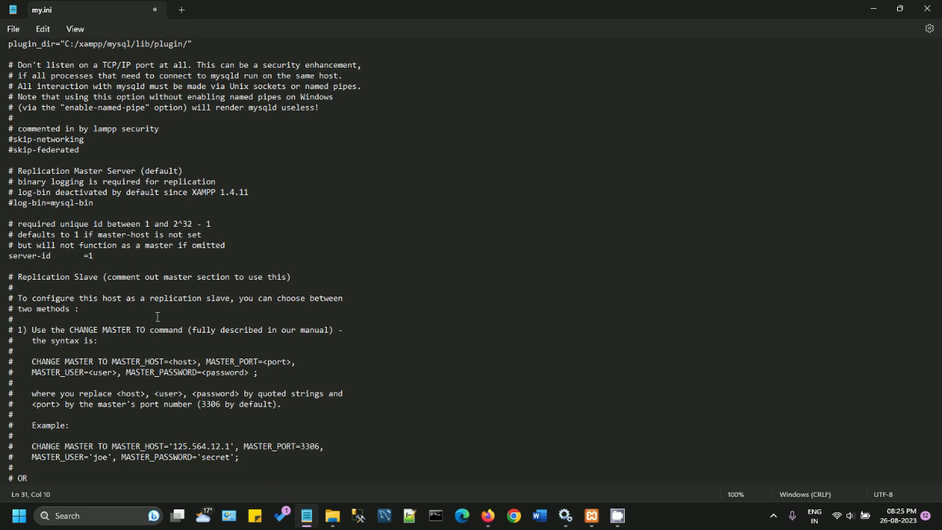
key(Return)
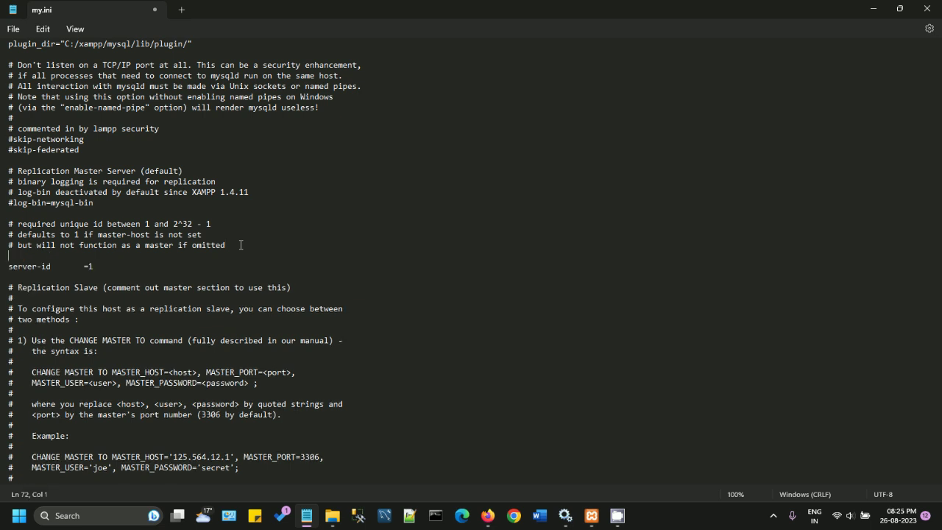
scroll(221, 254, down, 5)
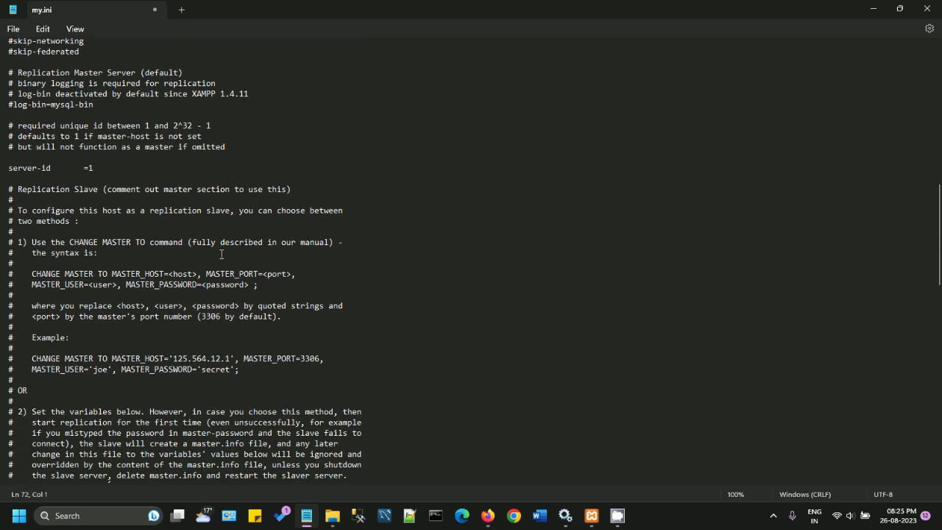
scroll(220, 254, down, 12)
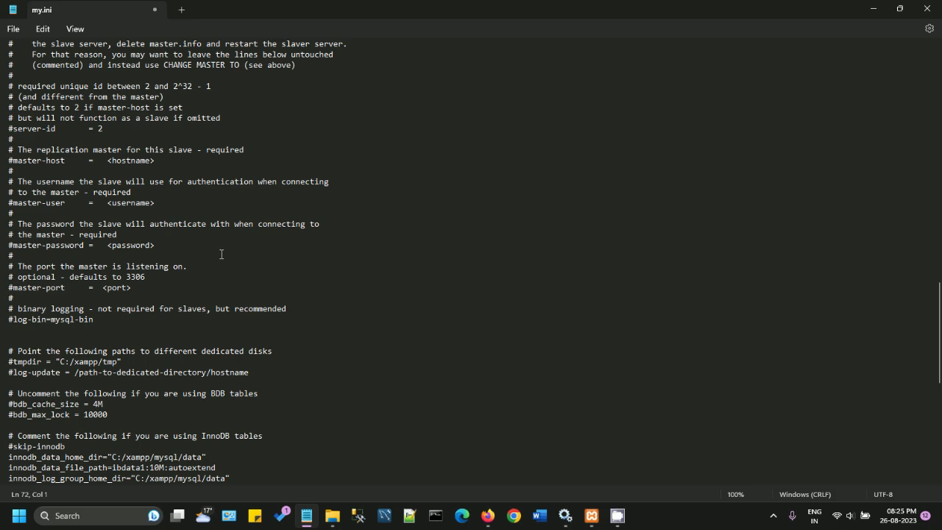
scroll(220, 254, down, 5)
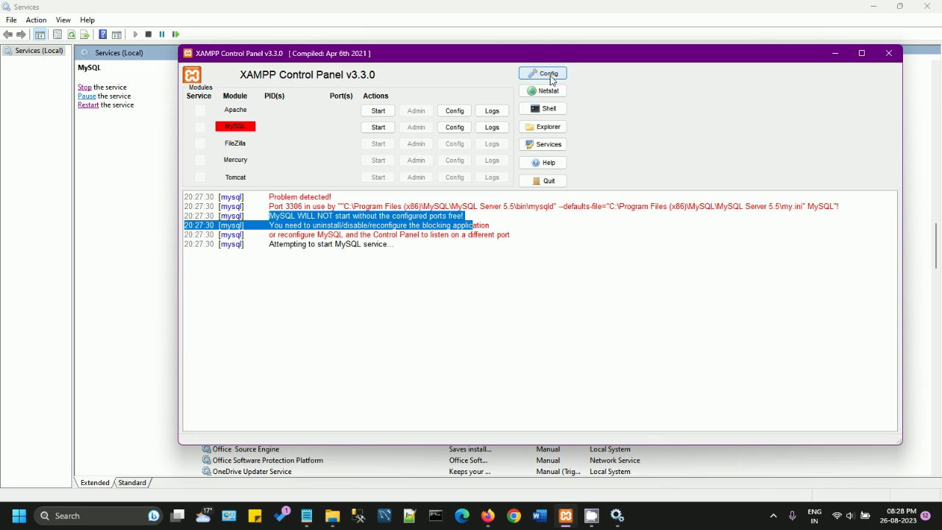
Step: Set Apache's Main Port to 8080 in Service and Port Settings
click(550, 75)
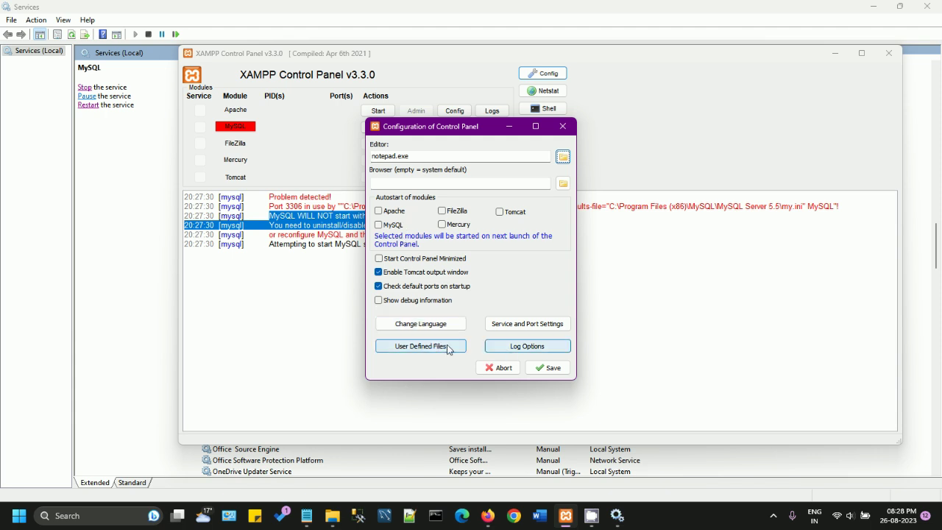
click(527, 324)
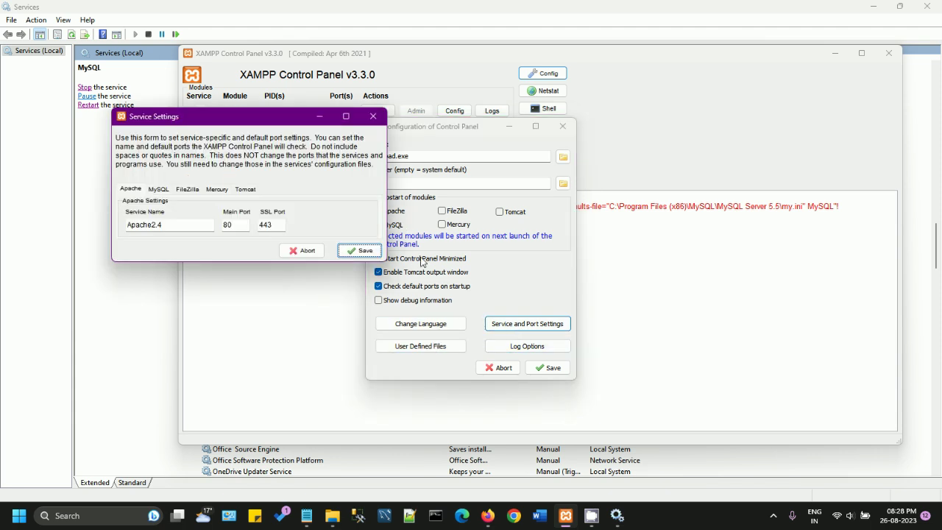
drag(279, 120, 694, 159)
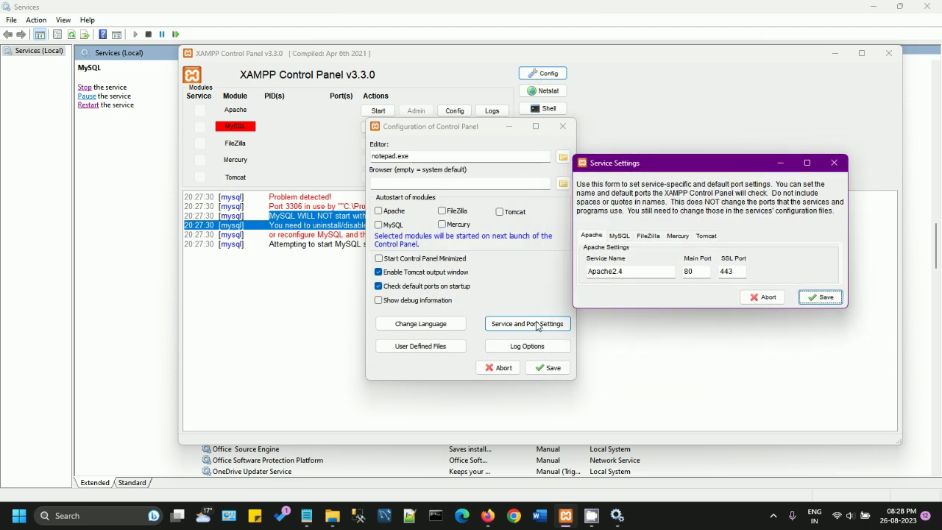
click(621, 236)
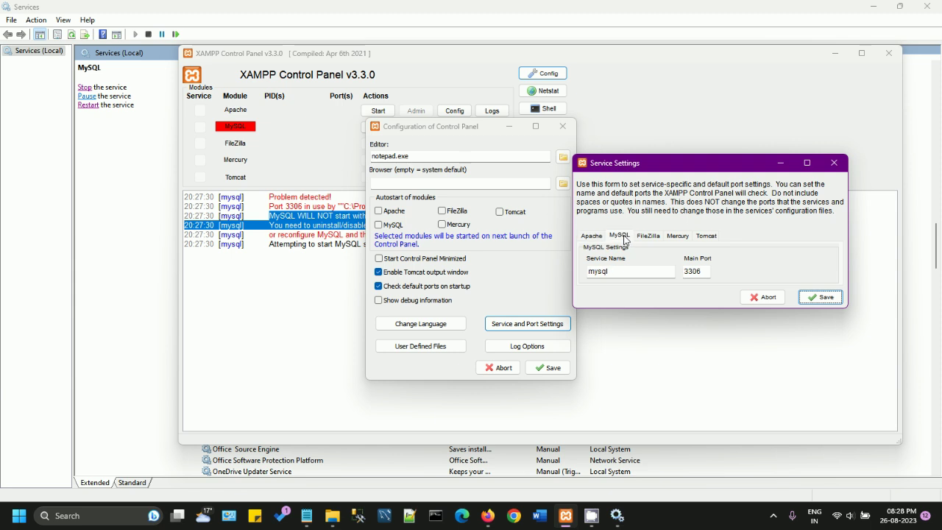
click(593, 236)
click(705, 273)
text(8080)
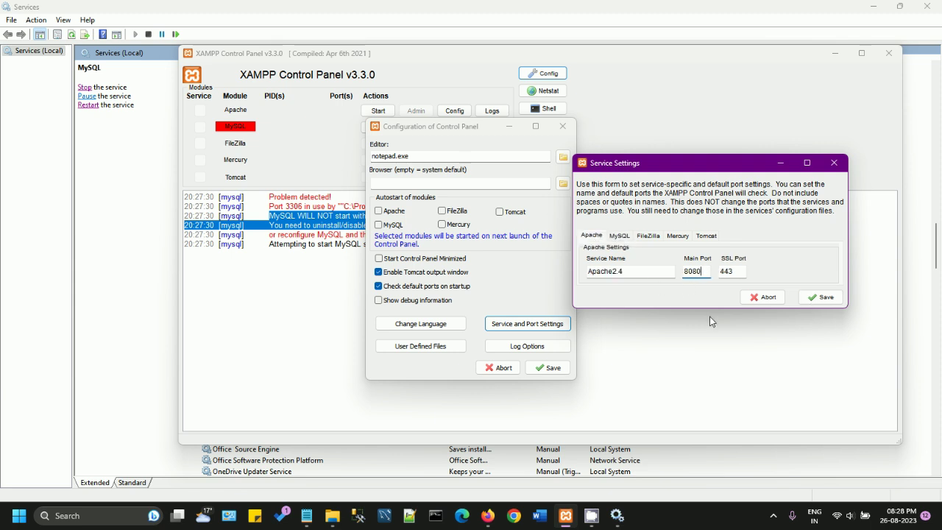
click(734, 271)
Step: Check the MySQL tab's service name 'mysql' and bring Services to the front
click(619, 236)
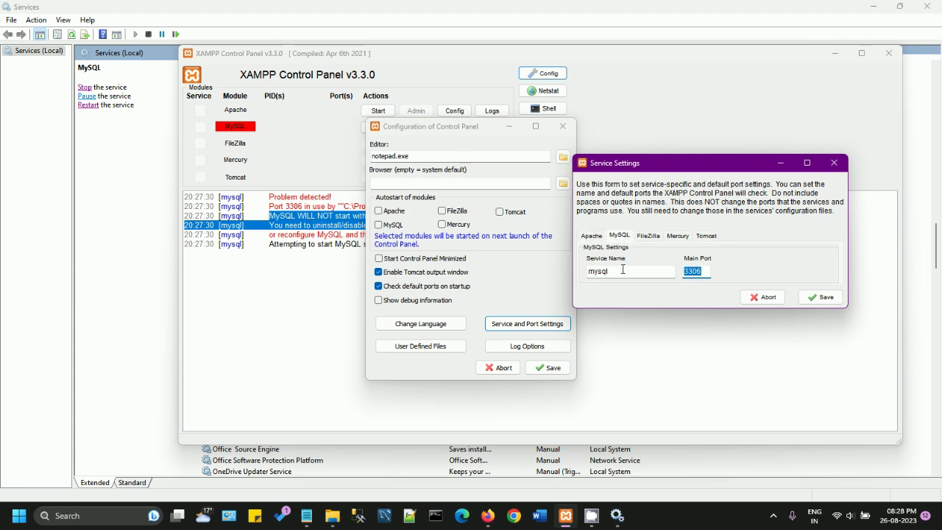
drag(609, 272, 574, 272)
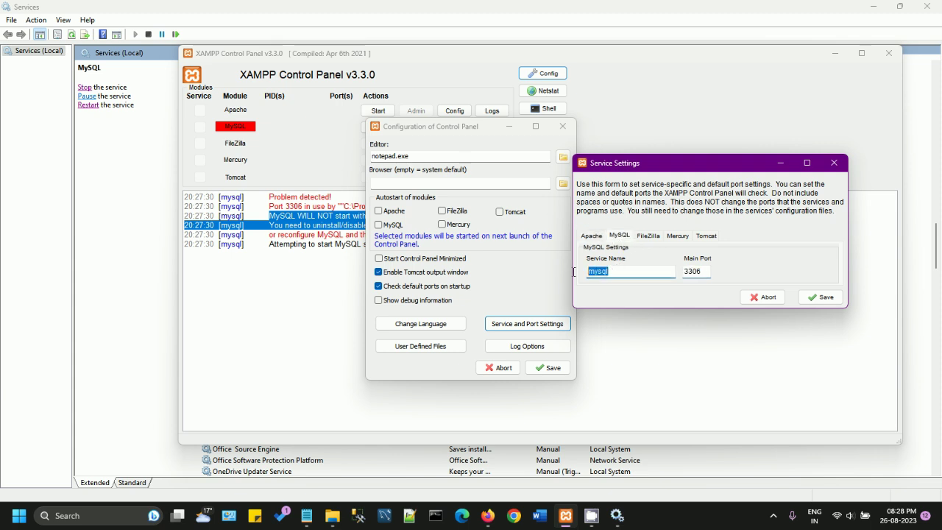
click(617, 515)
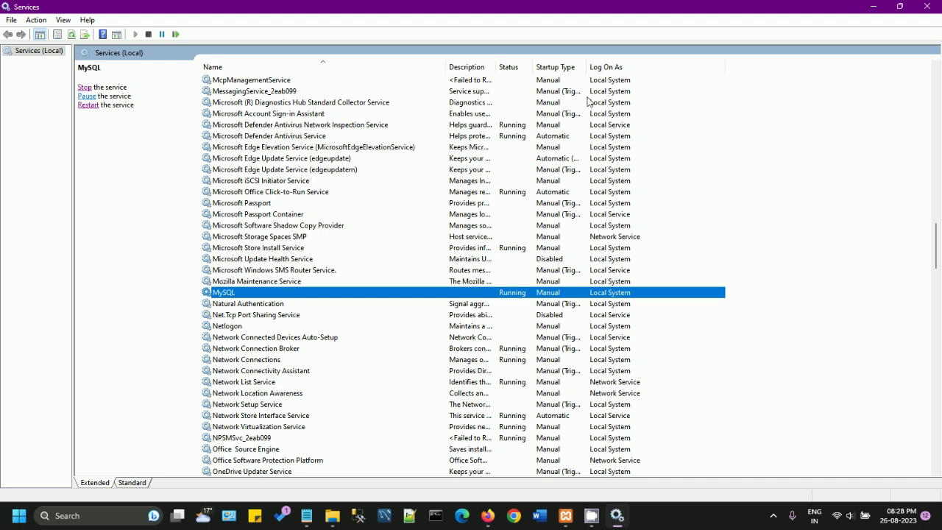
Step: Minimize Services and set the MySQL main port to 3307 in Service Settings
drag(593, 10, 467, 73)
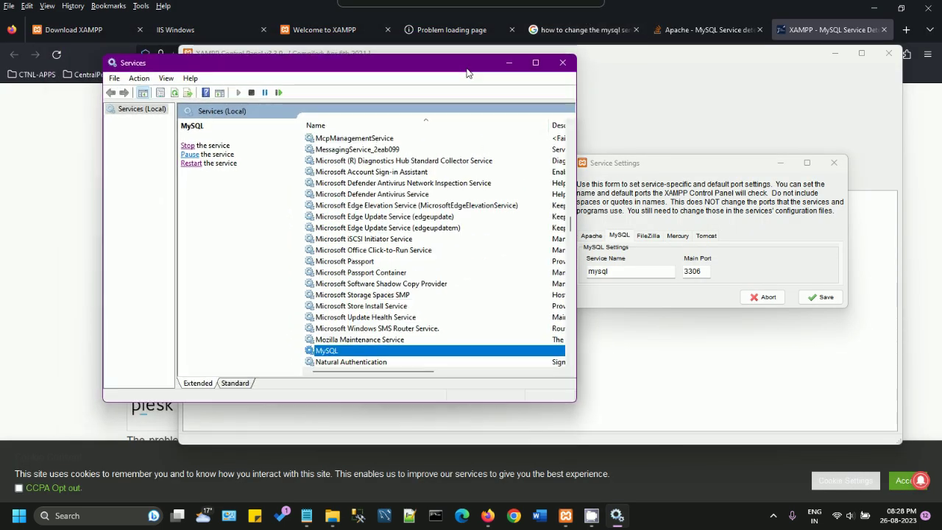
click(508, 62)
click(629, 269)
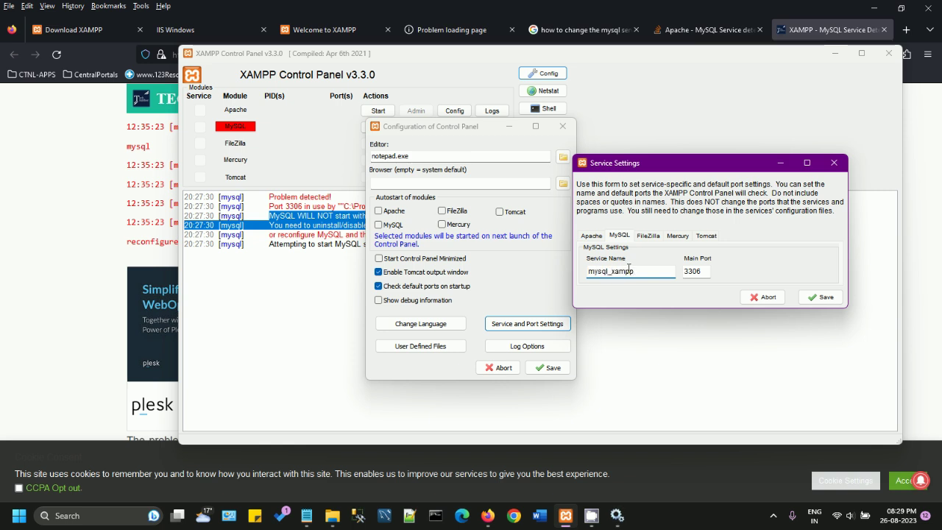
click(705, 270)
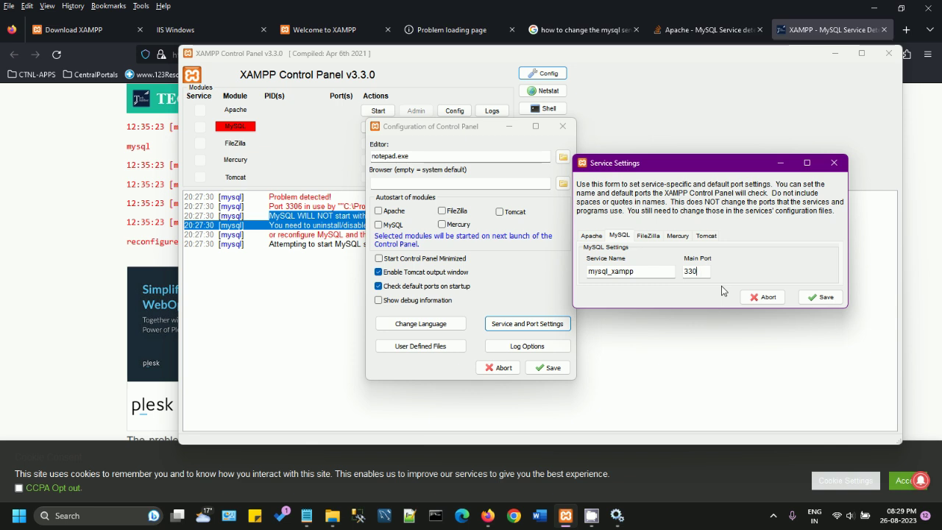
text(7)
Step: Review the FileZilla, Mercury, Tomcat and Apache port tabs, then save the settings
click(655, 237)
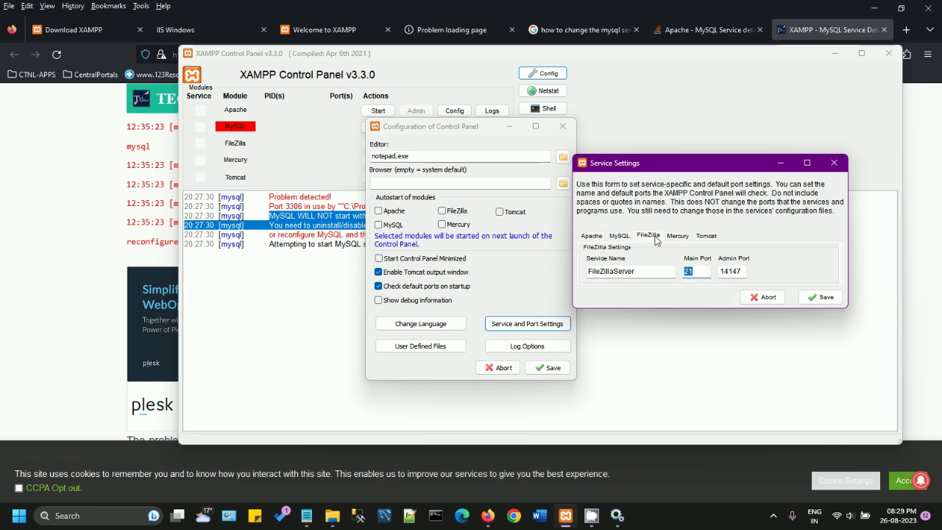
click(679, 237)
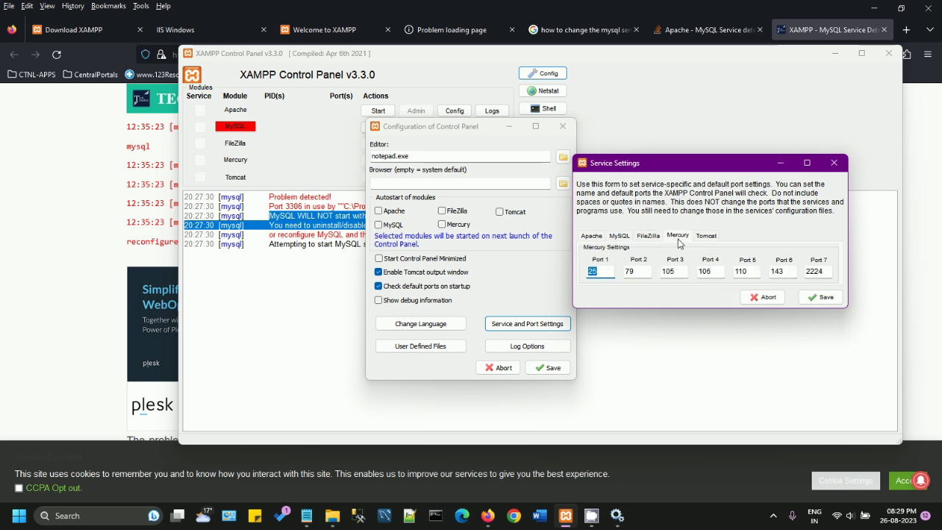
click(699, 236)
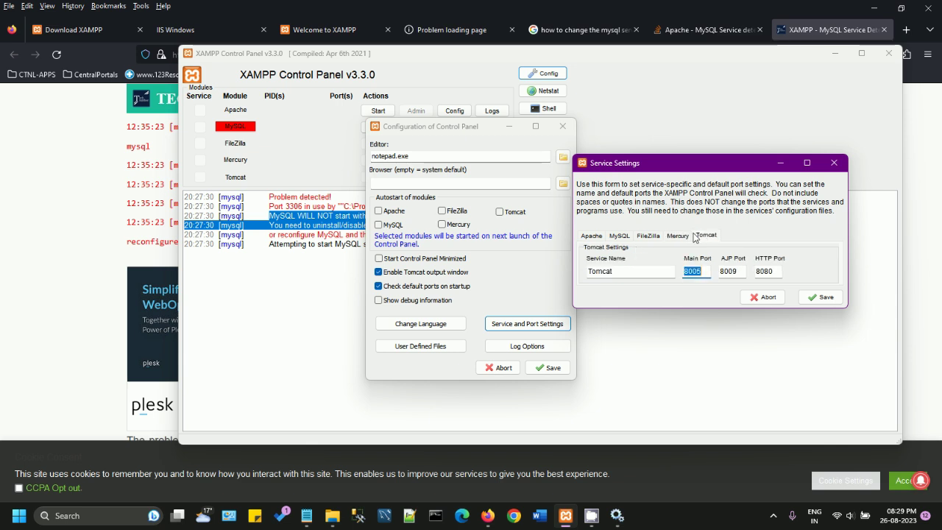
click(594, 235)
click(619, 236)
click(592, 236)
click(619, 236)
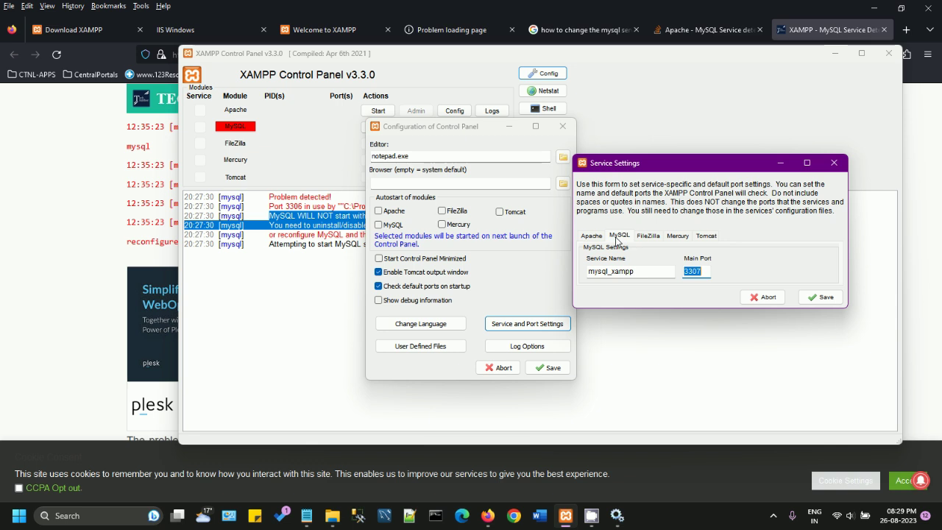
click(802, 299)
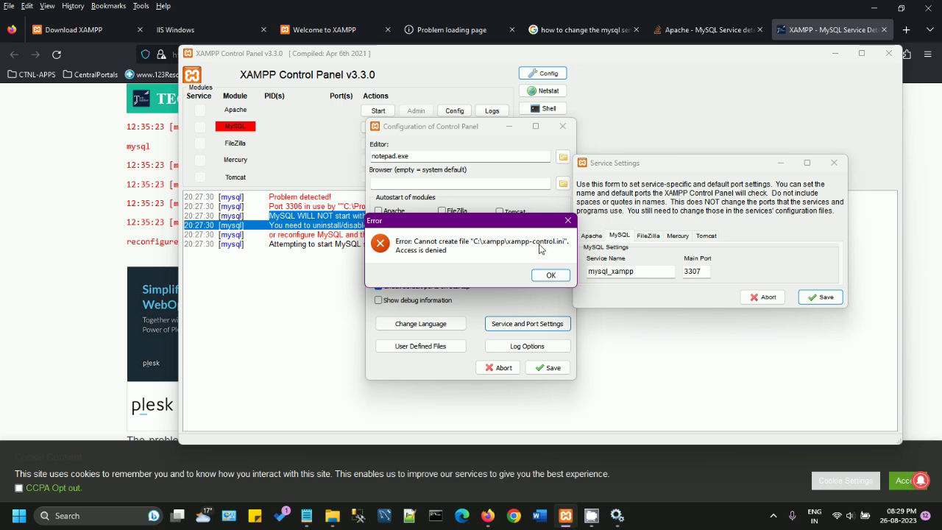
Step: Open a new File Explorer window at the C: drive and enter the xampp folder
right_click(332, 515)
click(290, 447)
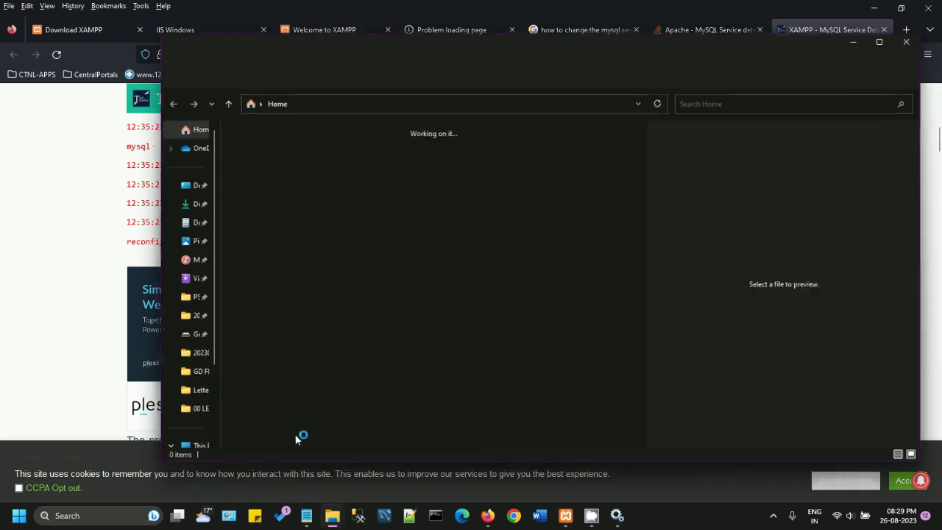
click(332, 111)
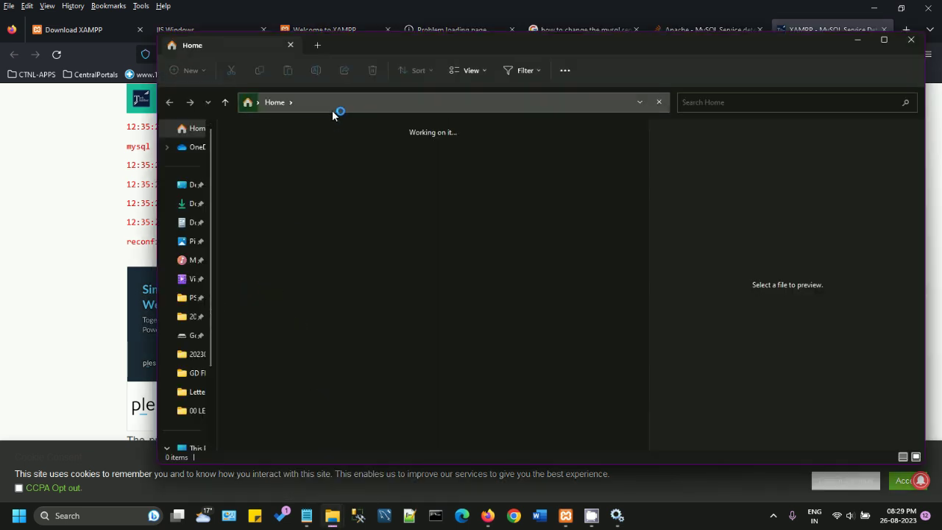
text(c:)
key(Return)
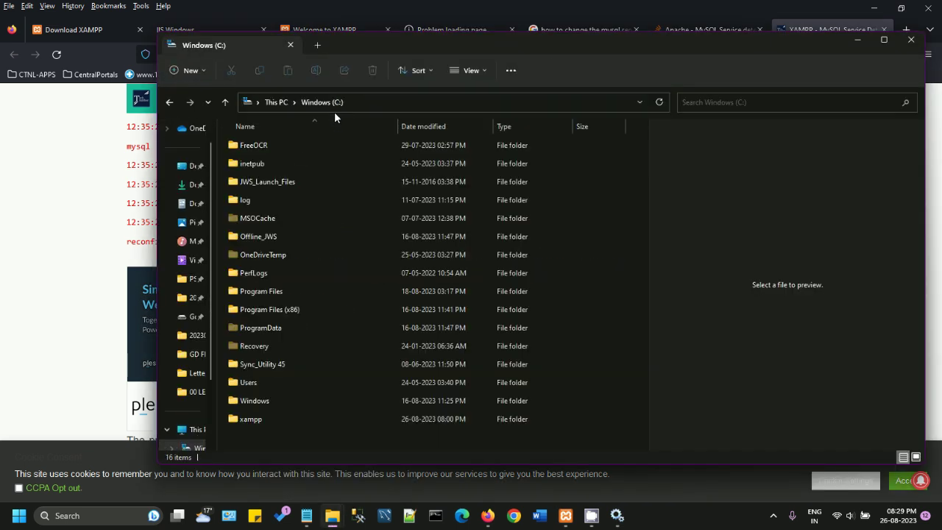
double_click(253, 419)
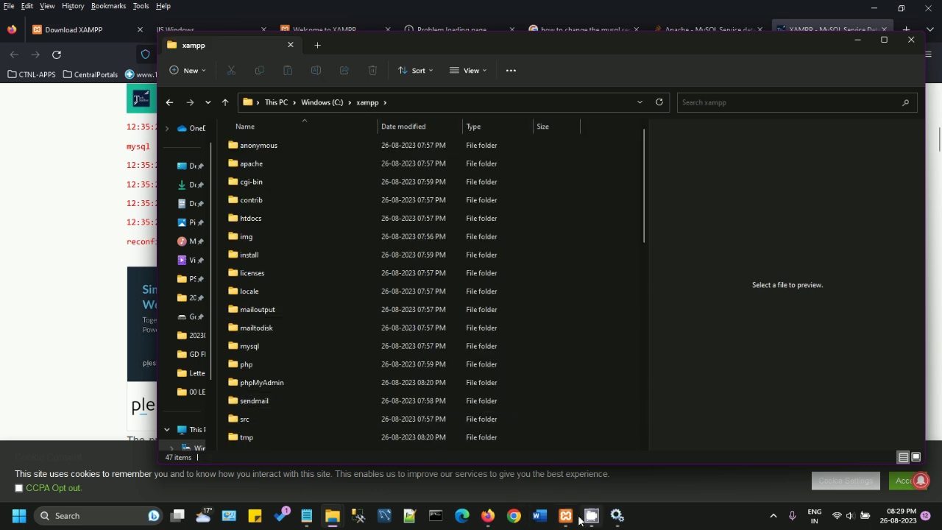
Step: Maximize the C:\xampp window, select xampp-control.exe and preview mysql_stop.bat
click(568, 517)
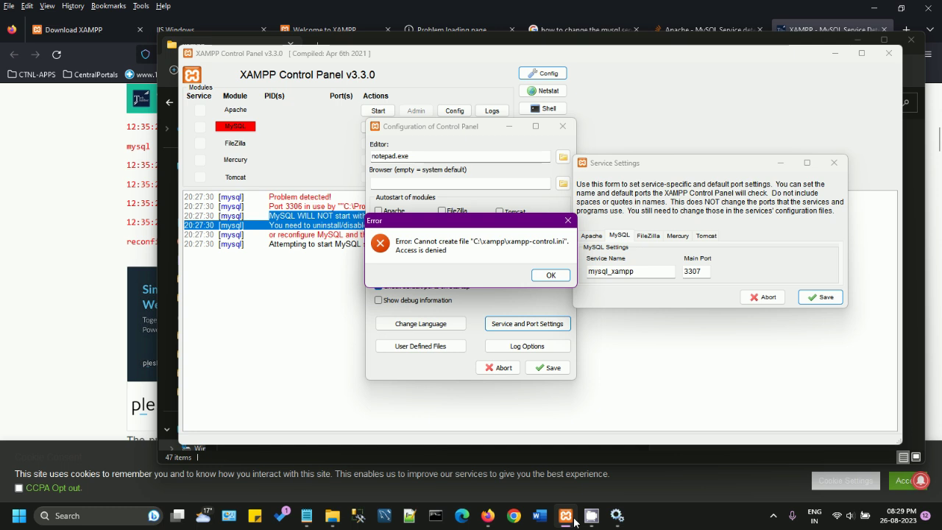
mouse_move(332, 516)
click(490, 459)
scroll(334, 345, down, 6)
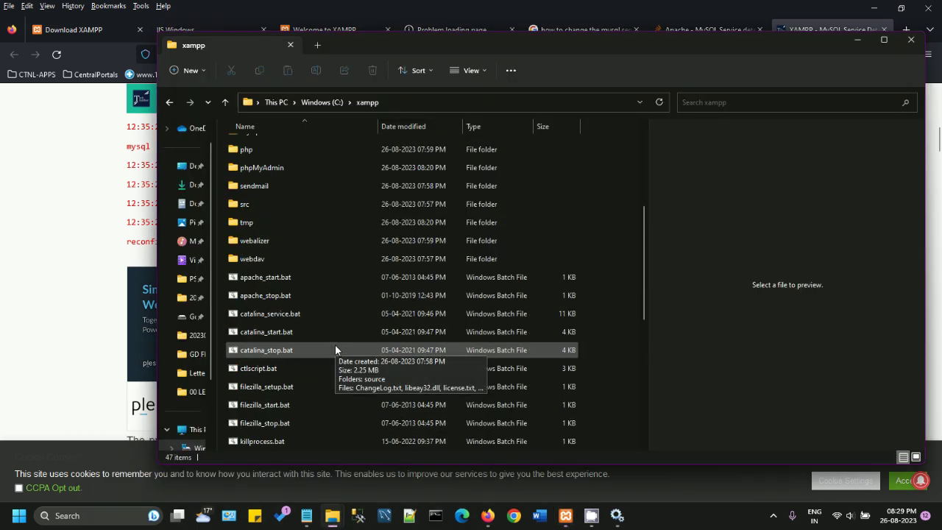
scroll(335, 346, down, 4)
click(286, 424)
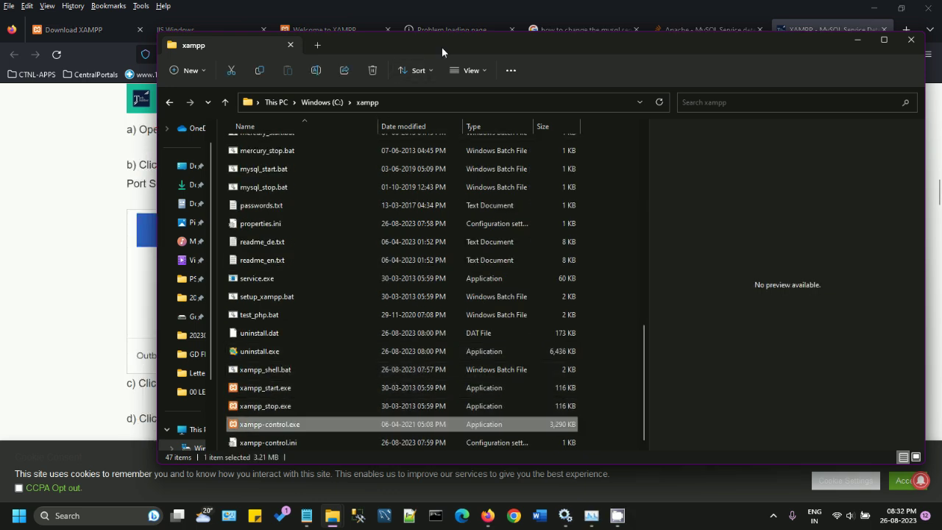
double_click(442, 46)
click(255, 70)
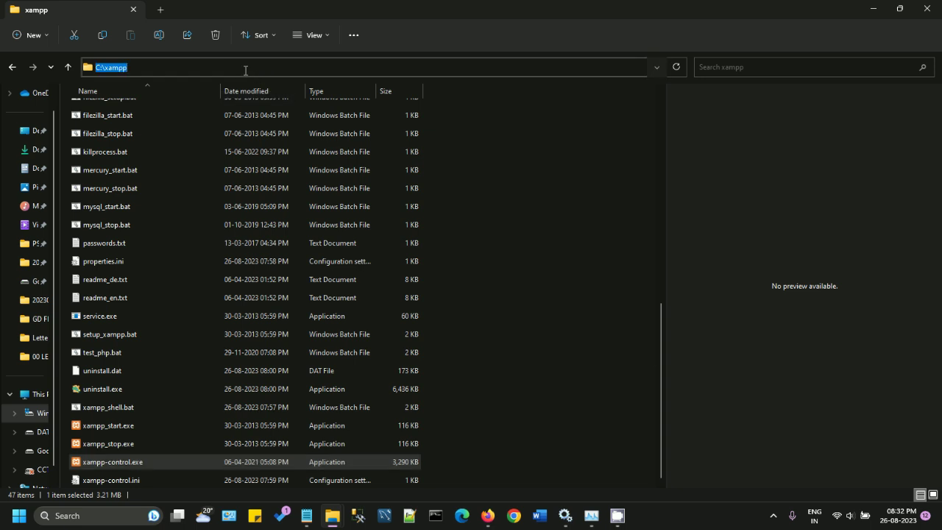
click(134, 230)
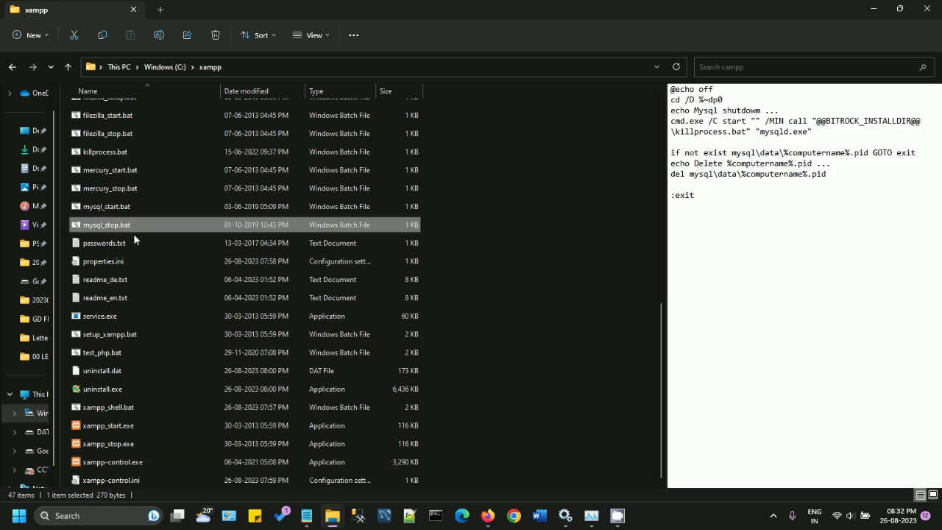
Step: Run xampp-control.exe as administrator and approve the UAC prompt
right_click(124, 482)
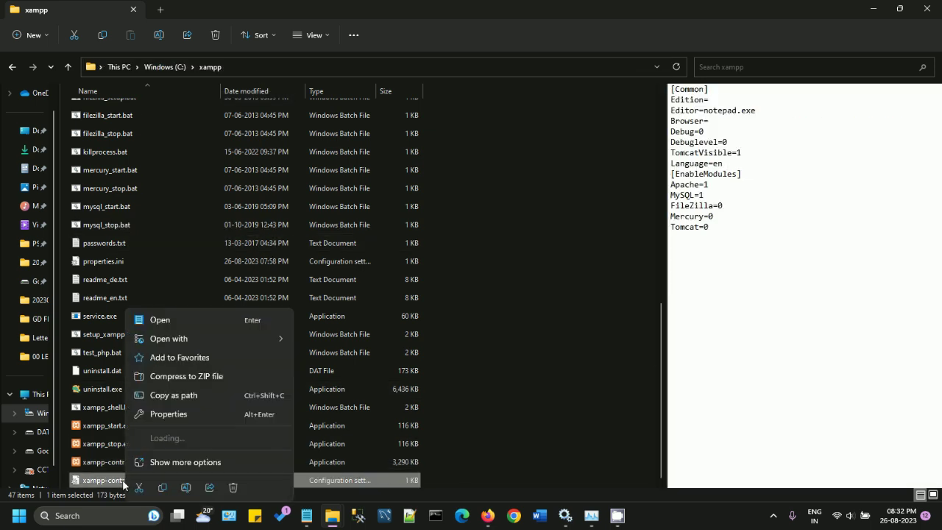
right_click(113, 464)
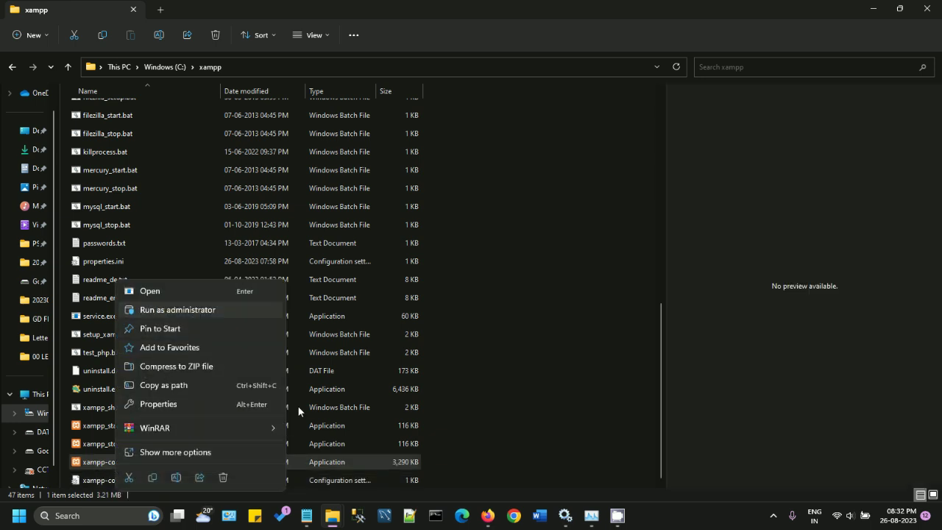
click(194, 311)
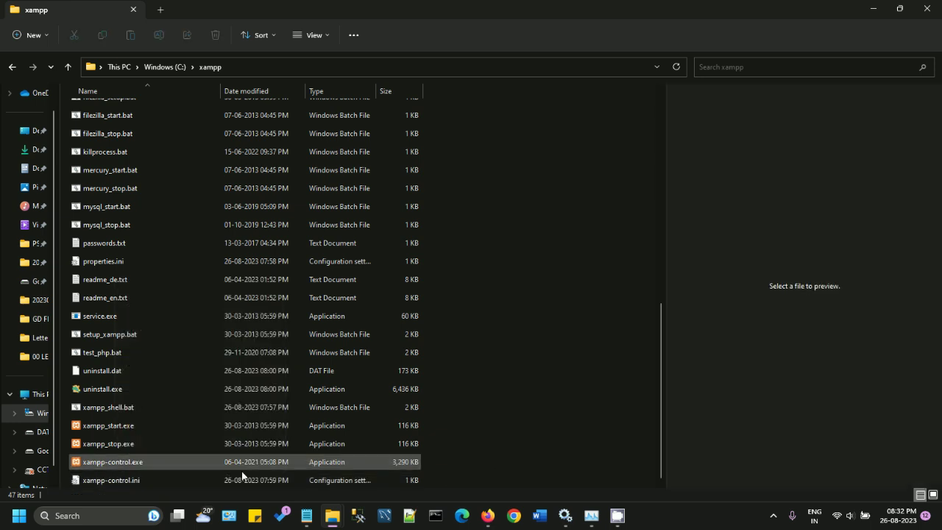
right_click(144, 463)
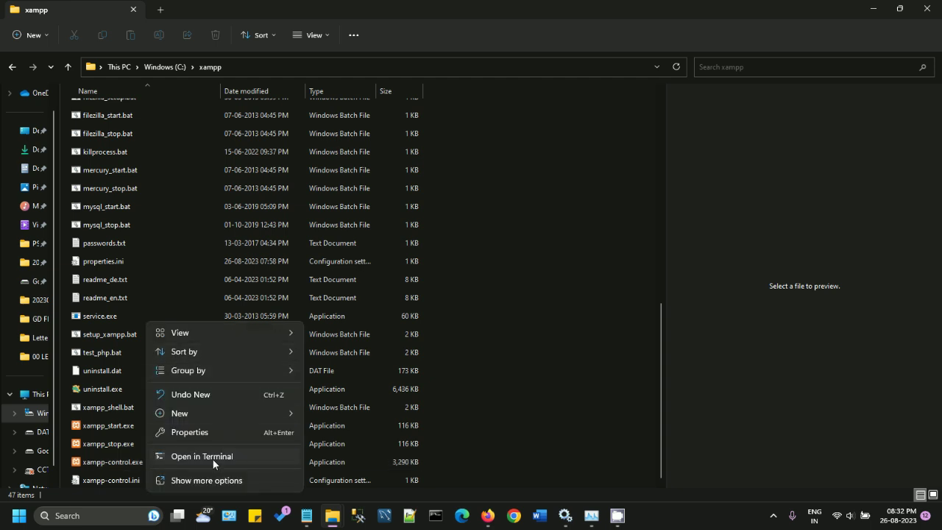
right_click(109, 464)
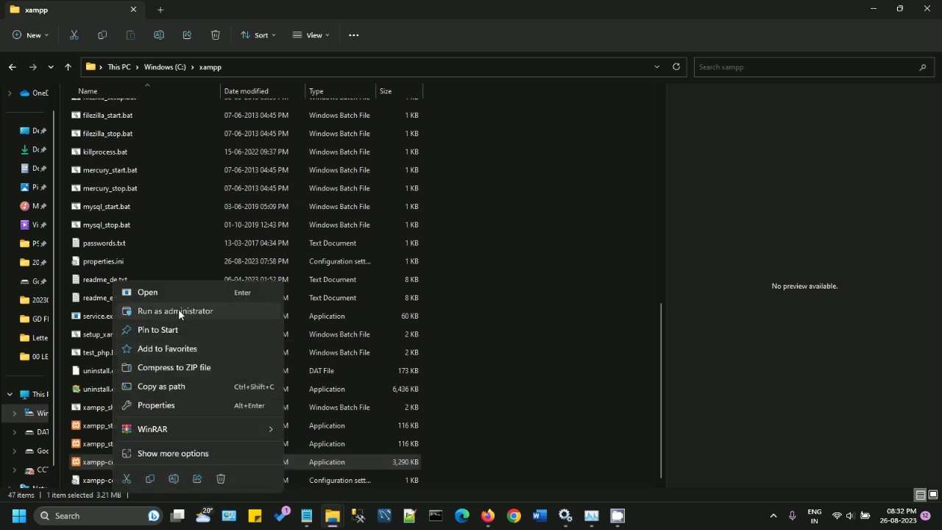
click(178, 310)
click(400, 362)
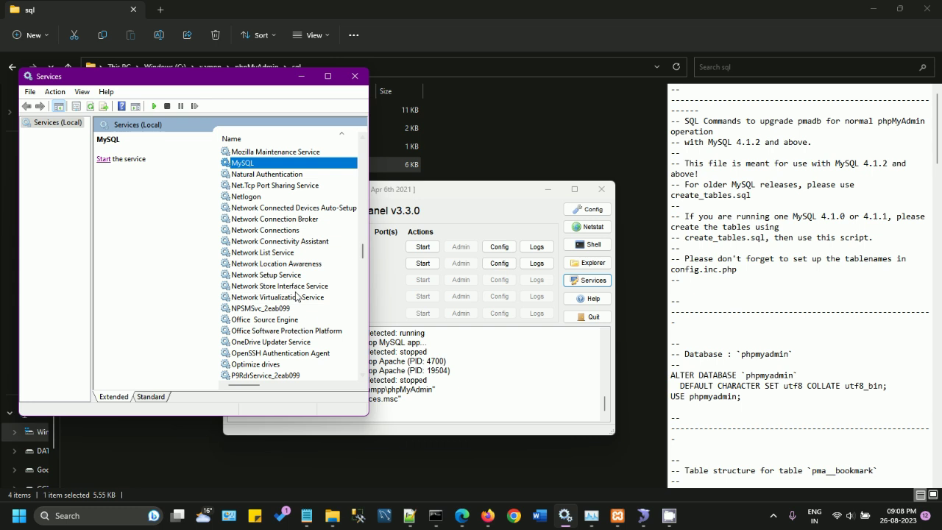
Step: Install XAMPP's MySQL as a Windows service and start it
click(293, 286)
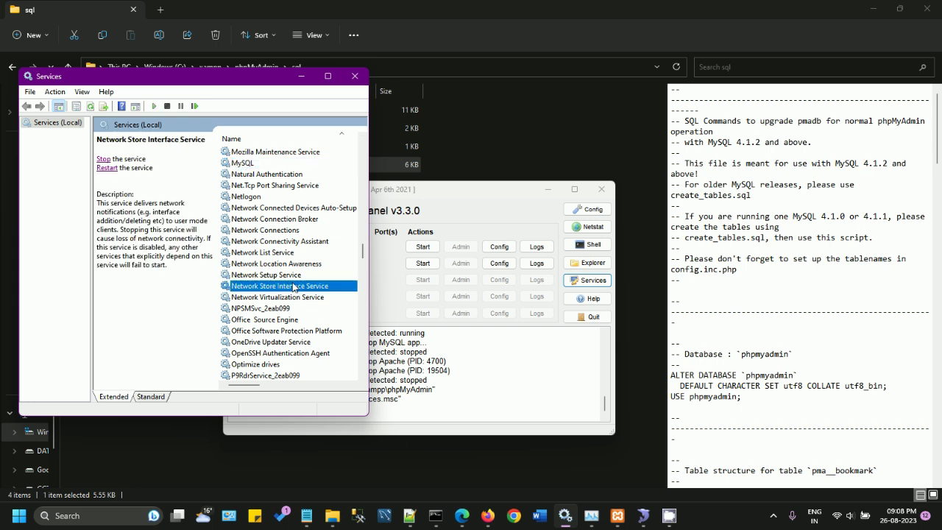
click(237, 165)
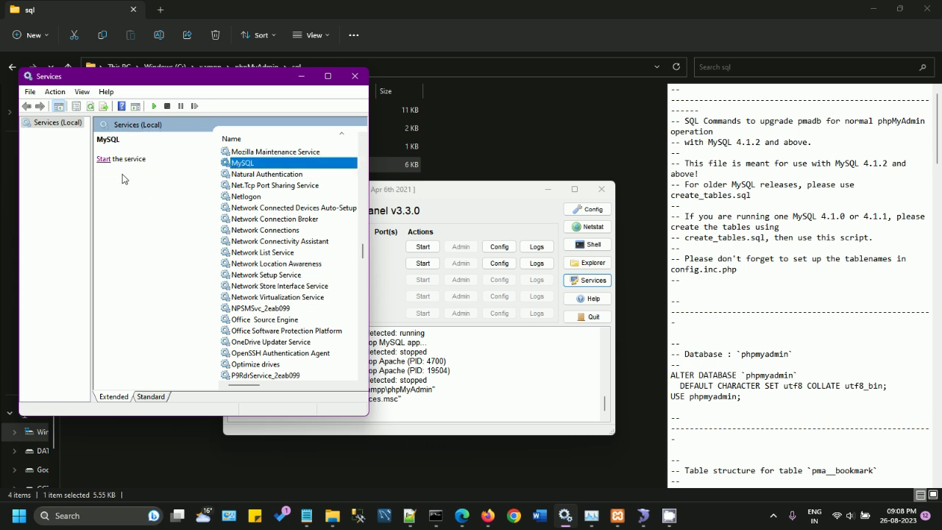
drag(449, 192, 647, 95)
click(442, 166)
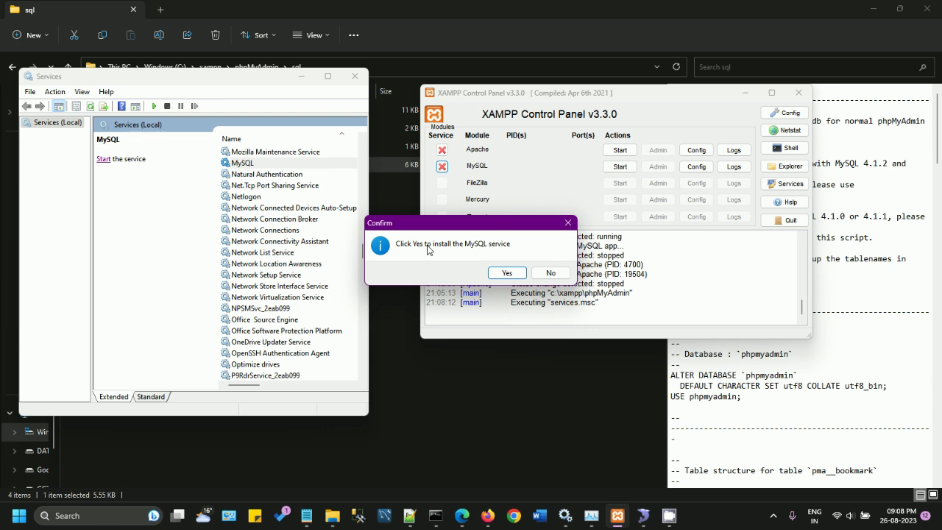
click(507, 274)
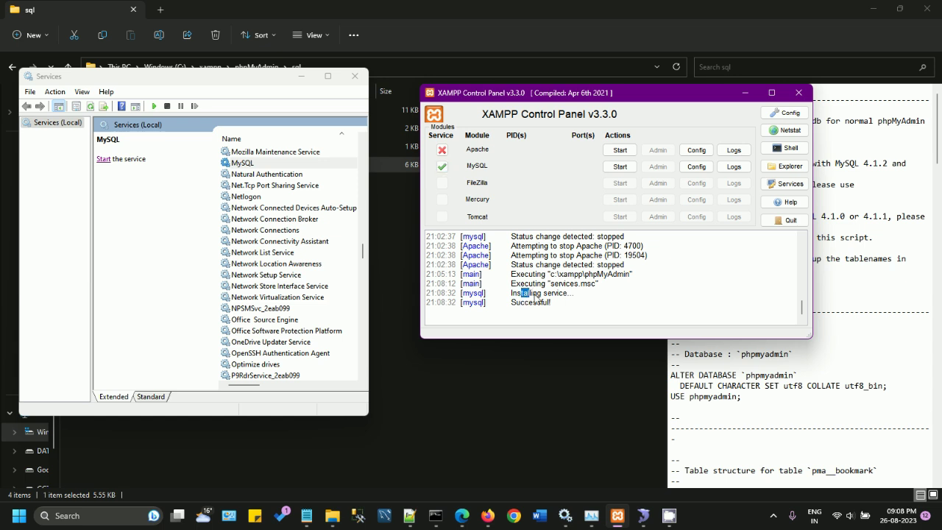
drag(521, 293, 574, 309)
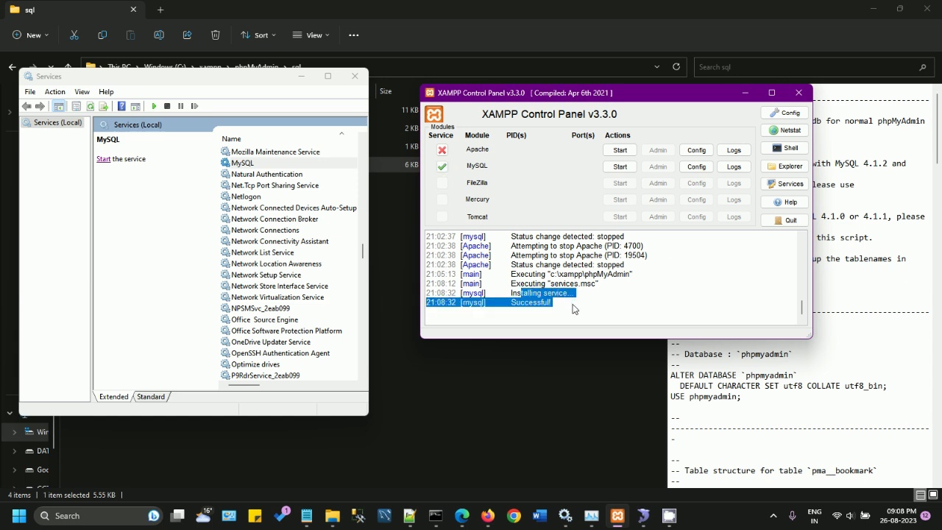
click(621, 166)
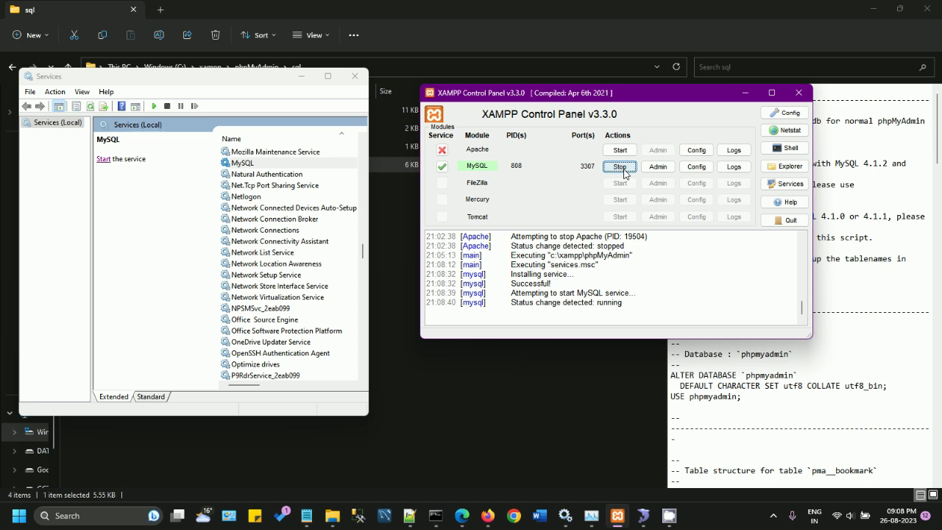
Step: Refresh Services, compare the new mysql-xampp service with the standalone MySQL, then open XAMPP's Config
click(250, 164)
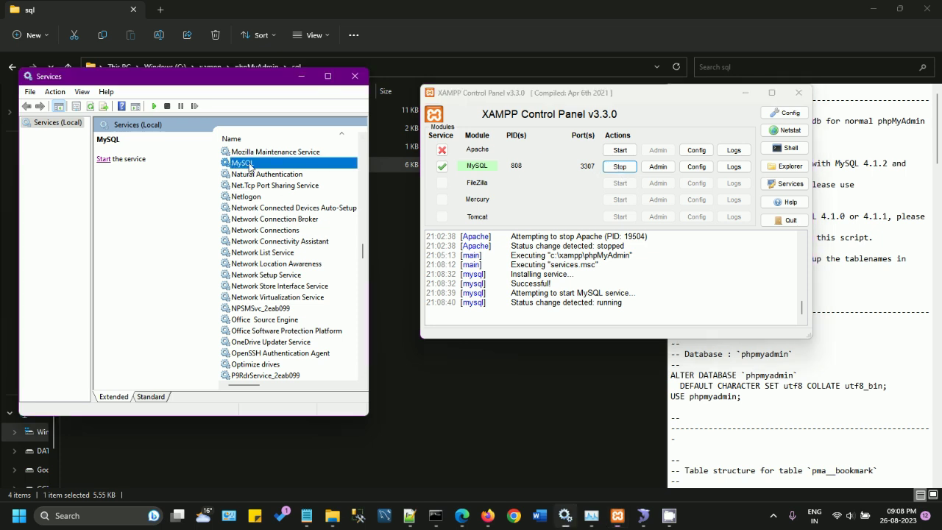
click(90, 107)
click(257, 176)
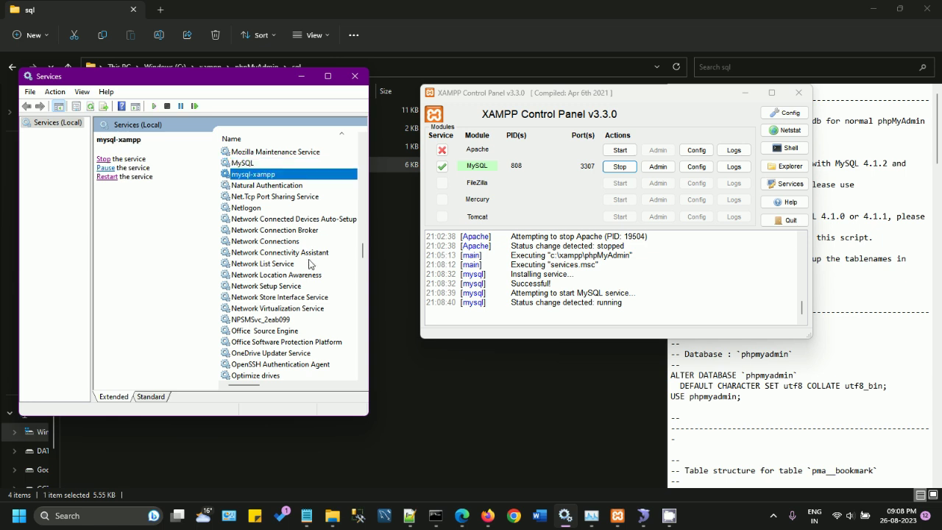
click(247, 164)
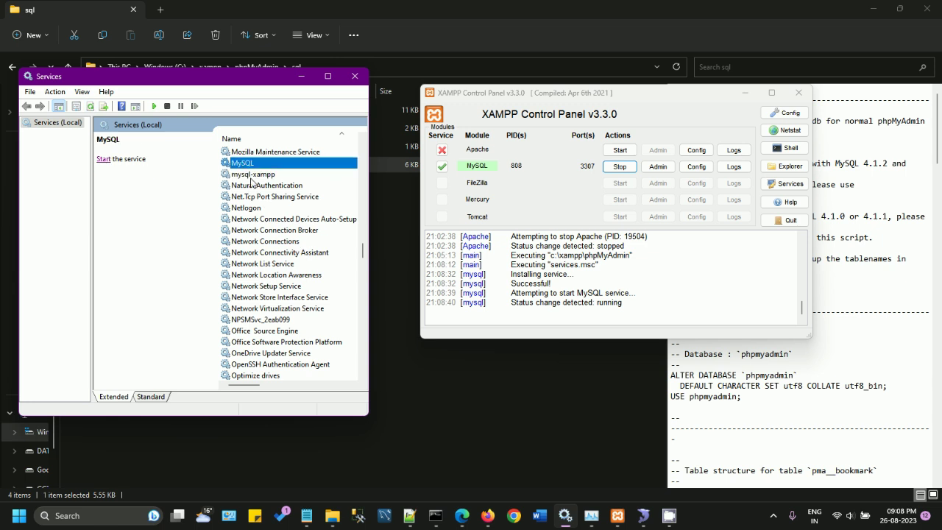
click(250, 176)
click(248, 176)
click(247, 163)
click(246, 176)
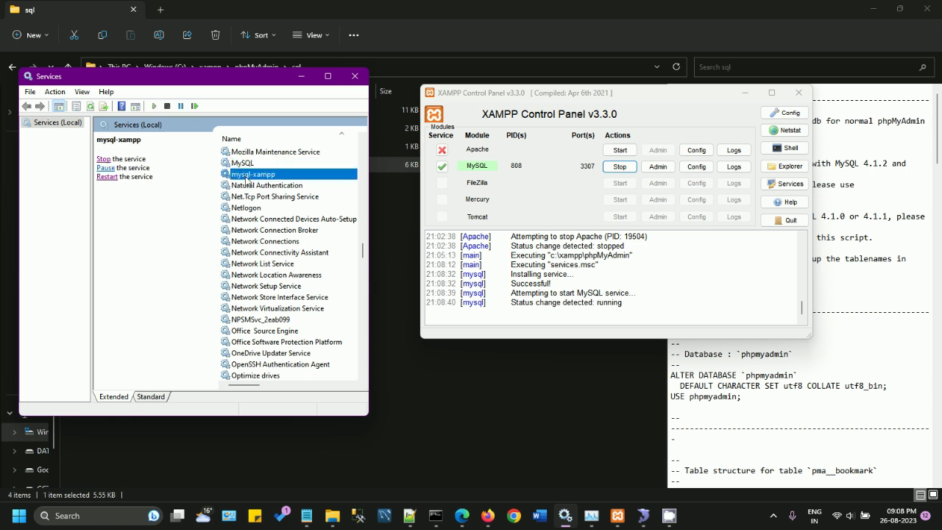
click(246, 164)
click(246, 176)
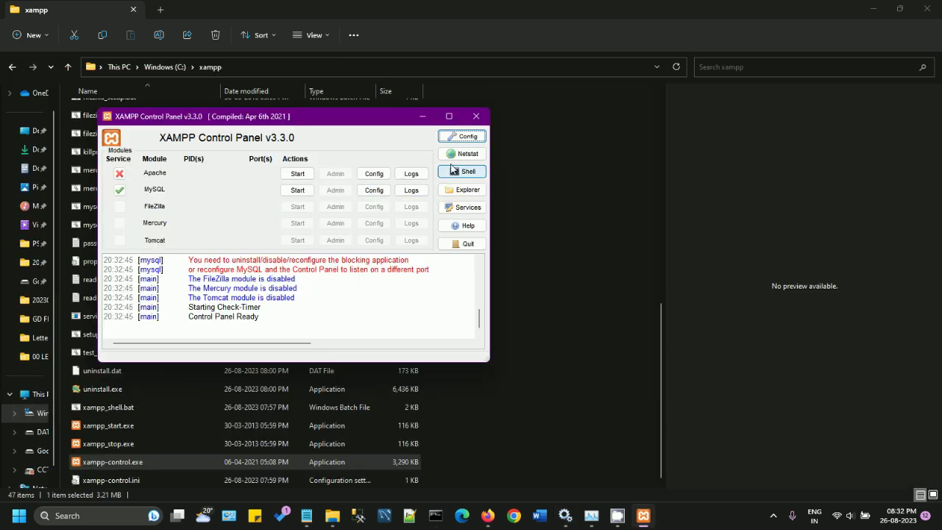
click(464, 141)
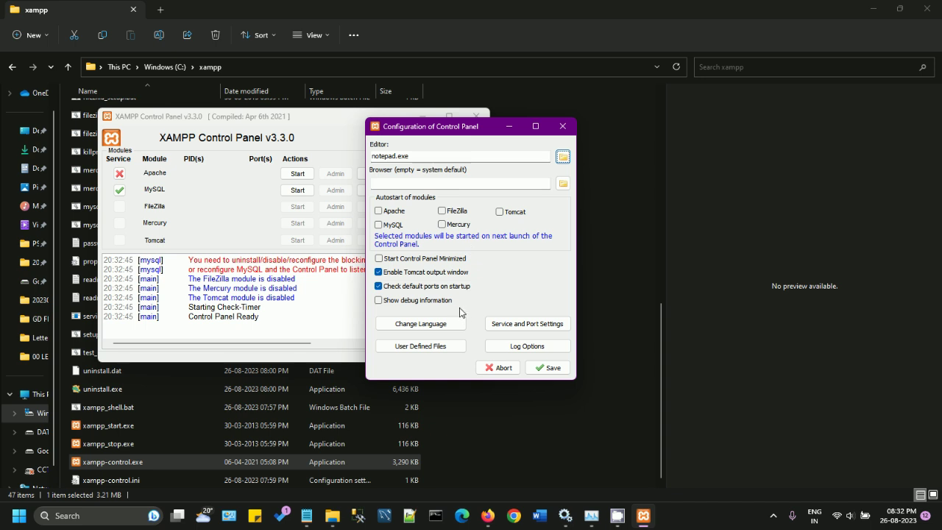
Step: Open Service and Port Settings and position it beside the configuration window
click(517, 329)
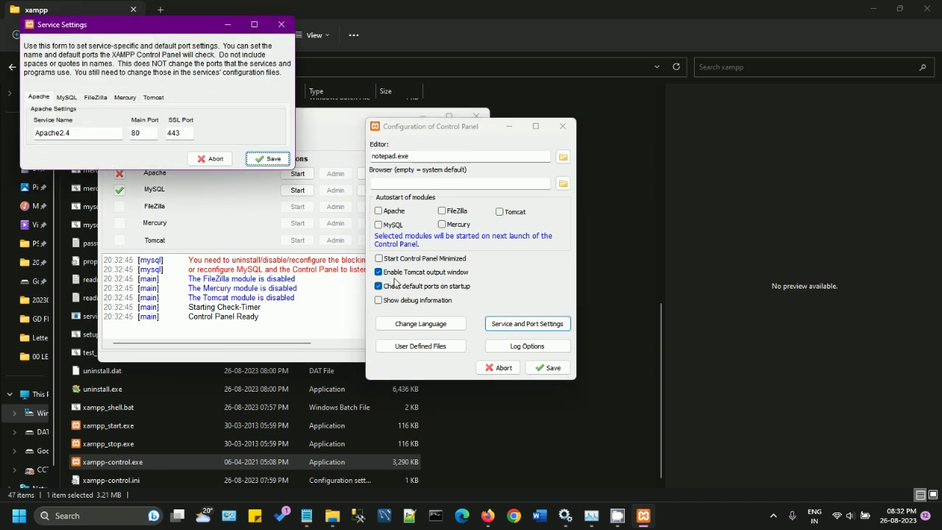
drag(184, 25, 745, 128)
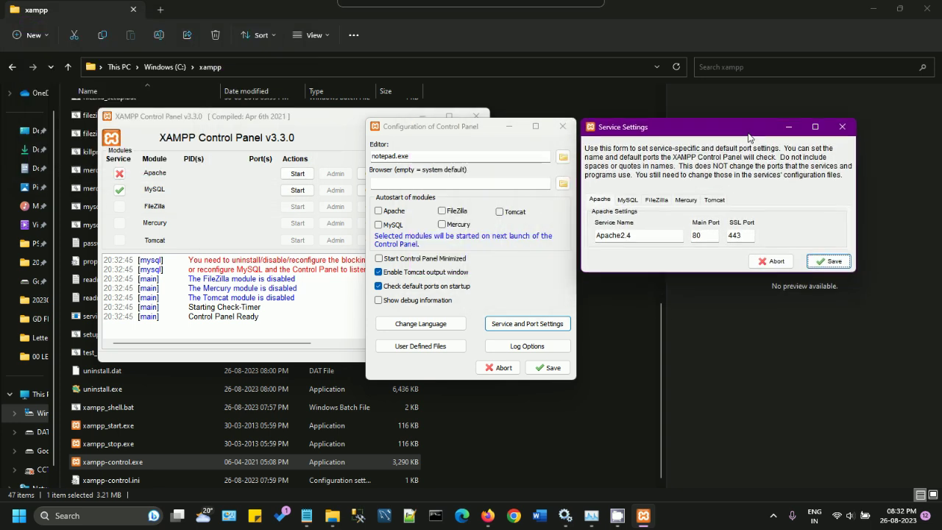
click(842, 126)
drag(507, 127, 633, 114)
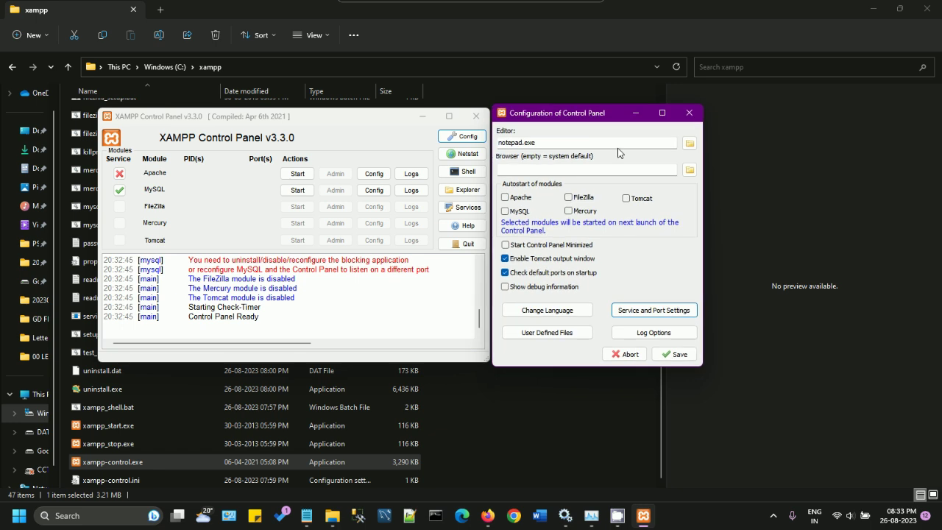
click(653, 309)
drag(778, 126, 295, 314)
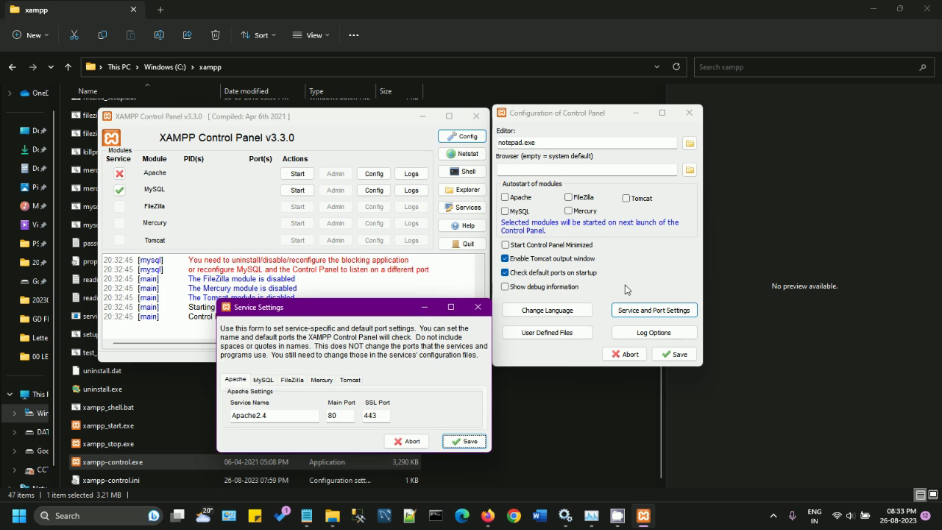
Step: Set Apache ports to 8080 and 444 and MySQL port to 3307, then save both dialogs
click(343, 420)
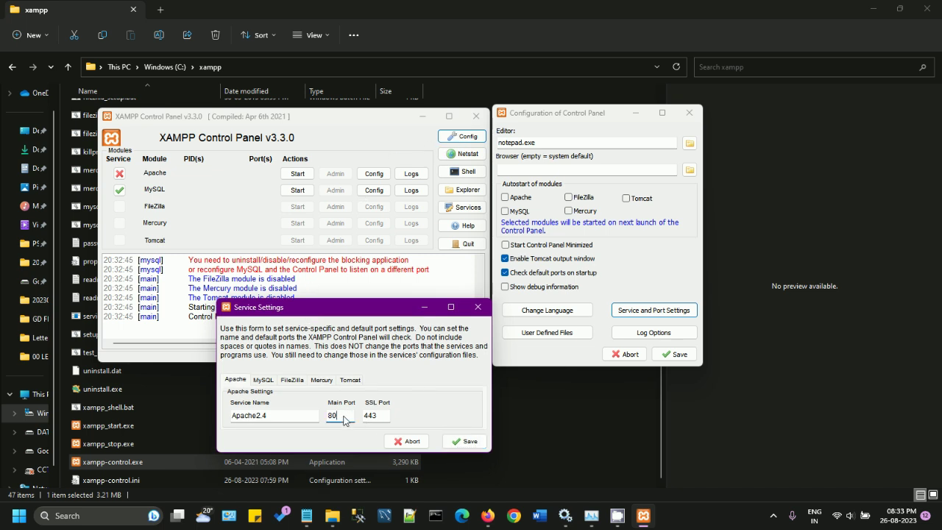
text(80)
click(381, 420)
text(4)
click(267, 382)
click(285, 421)
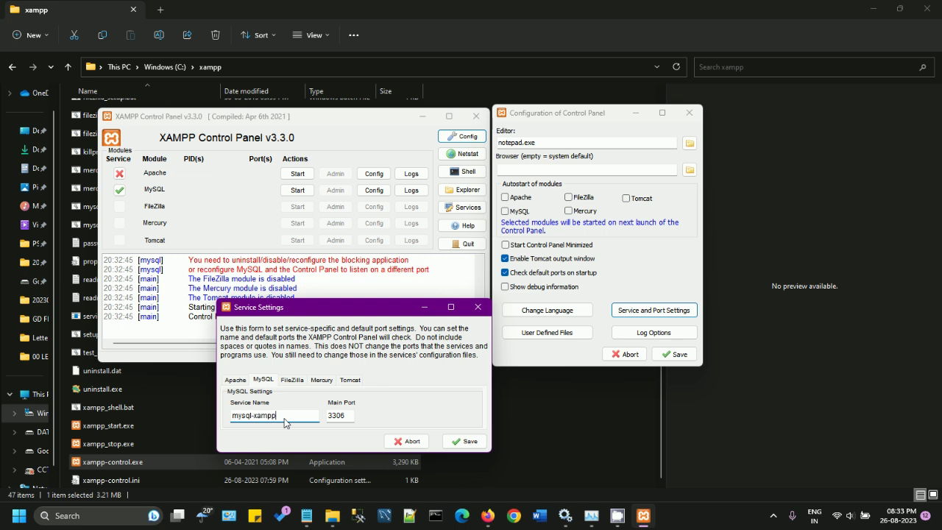
key(Tab)
click(352, 416)
text(7)
click(463, 441)
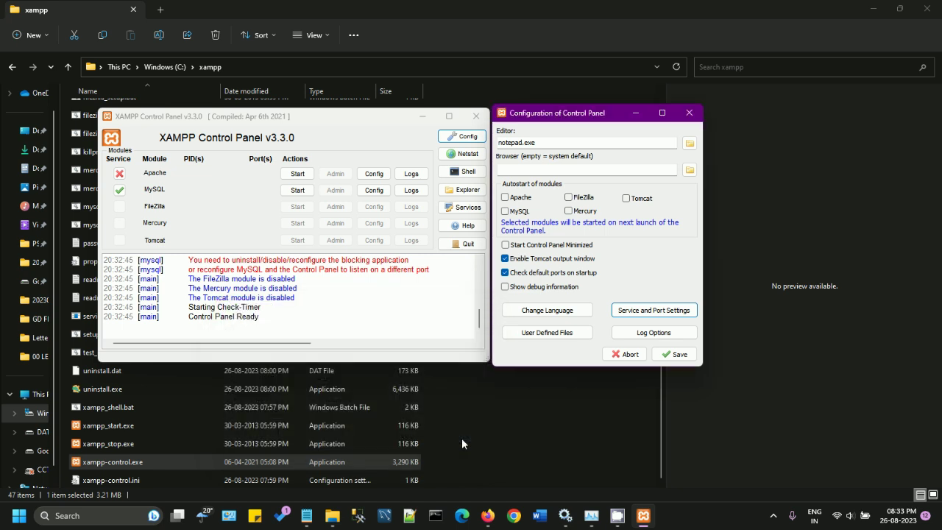
click(676, 355)
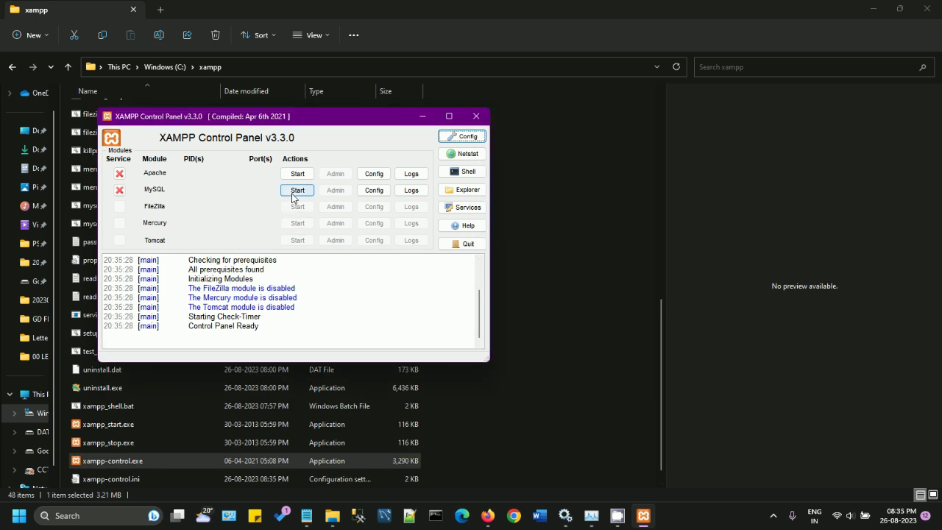
Step: Start MySQL, allow it through the firewall on private networks only, then start Apache and open its admin page
click(293, 192)
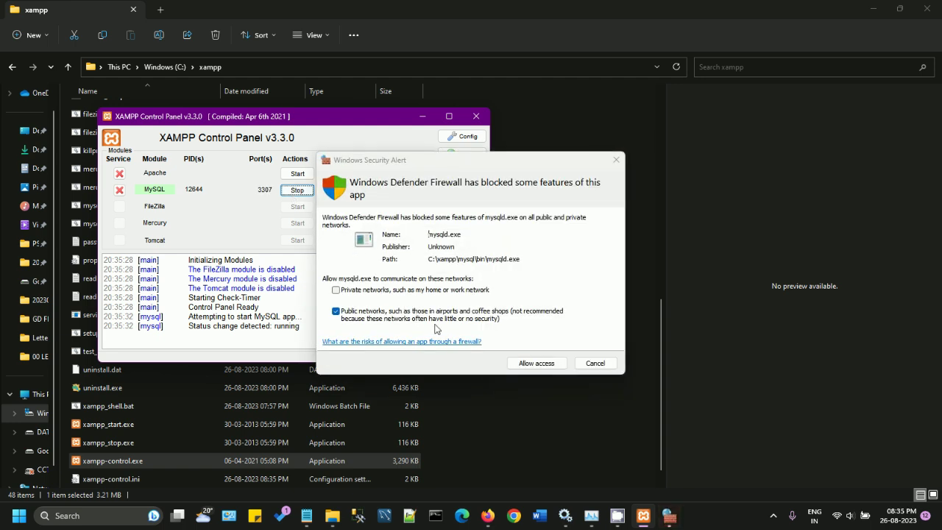
click(366, 291)
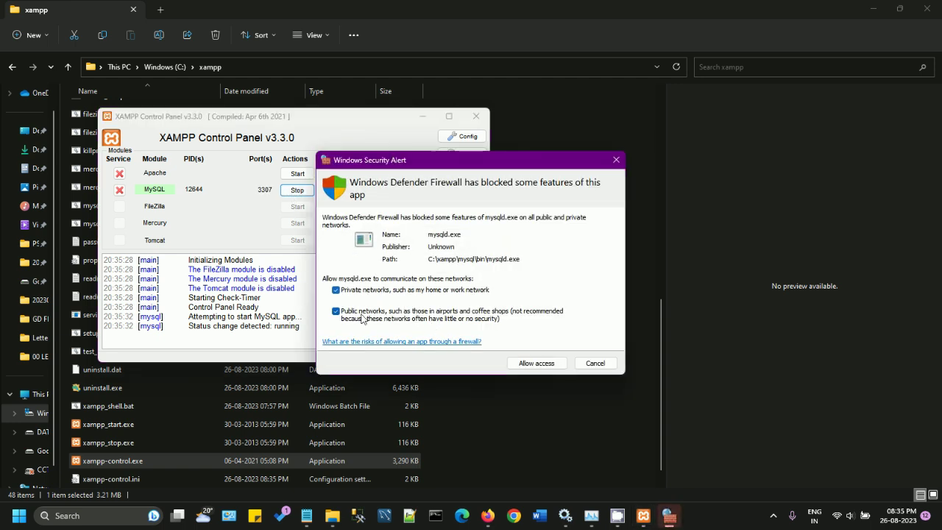
click(337, 312)
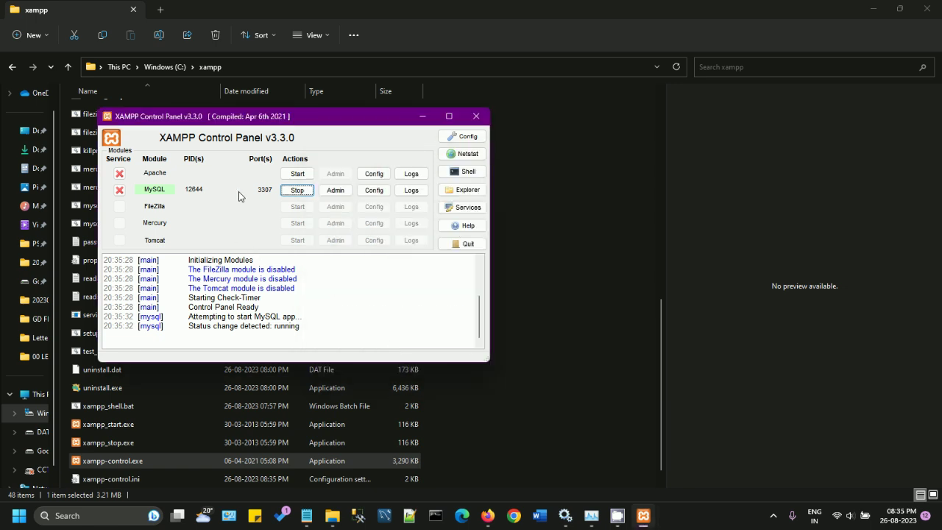
click(297, 176)
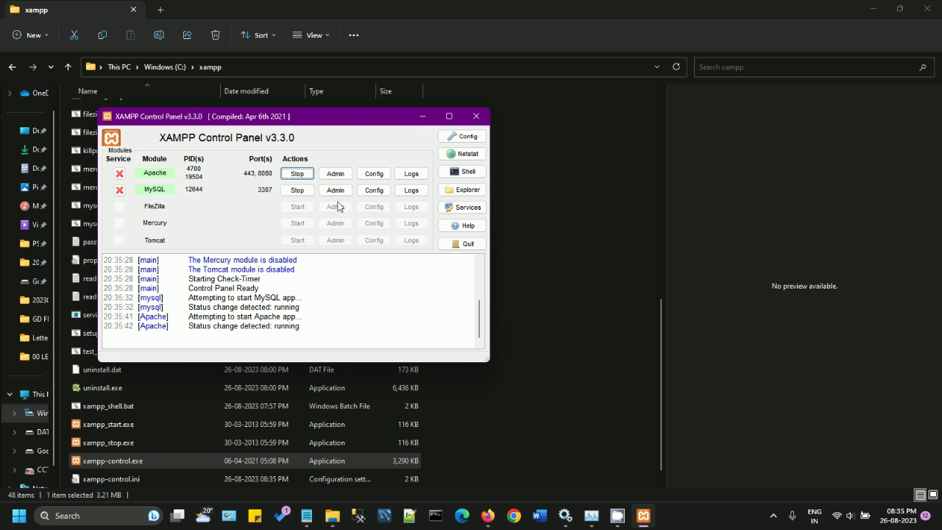
click(336, 174)
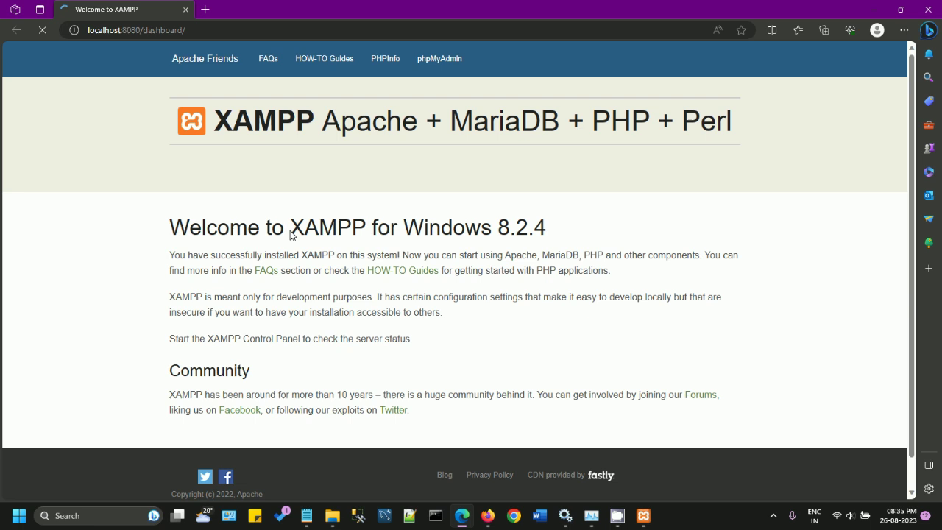
Step: Open phpMyAdmin via MySQL Admin and compare its error page with the XAMPP welcome page
click(200, 32)
drag(197, 31, 79, 30)
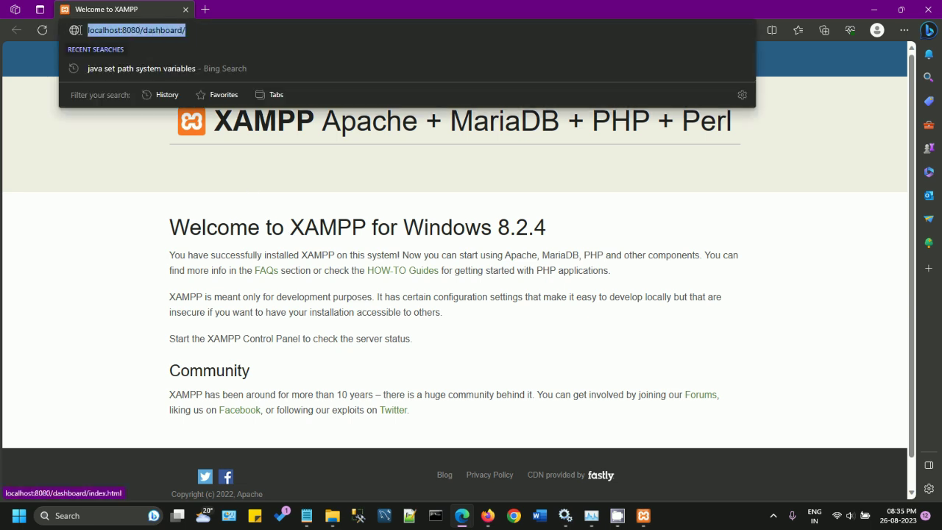
click(874, 10)
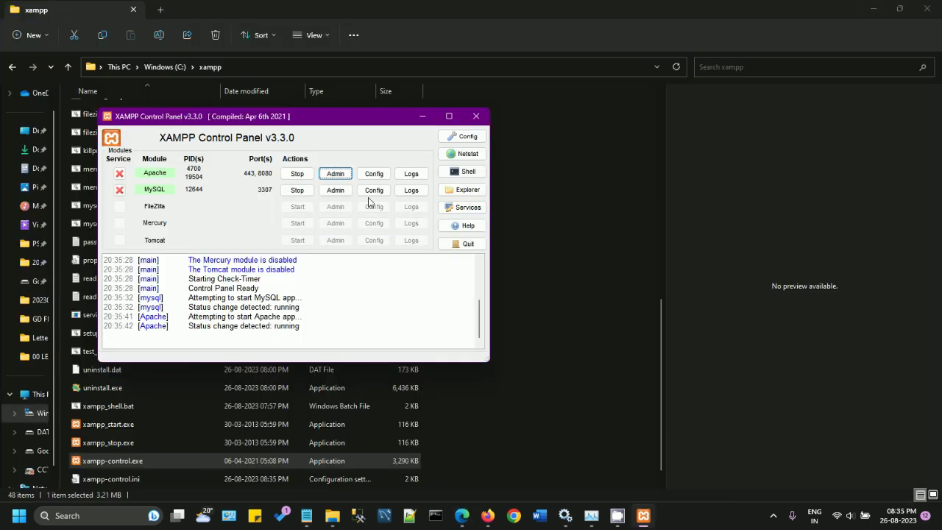
click(335, 191)
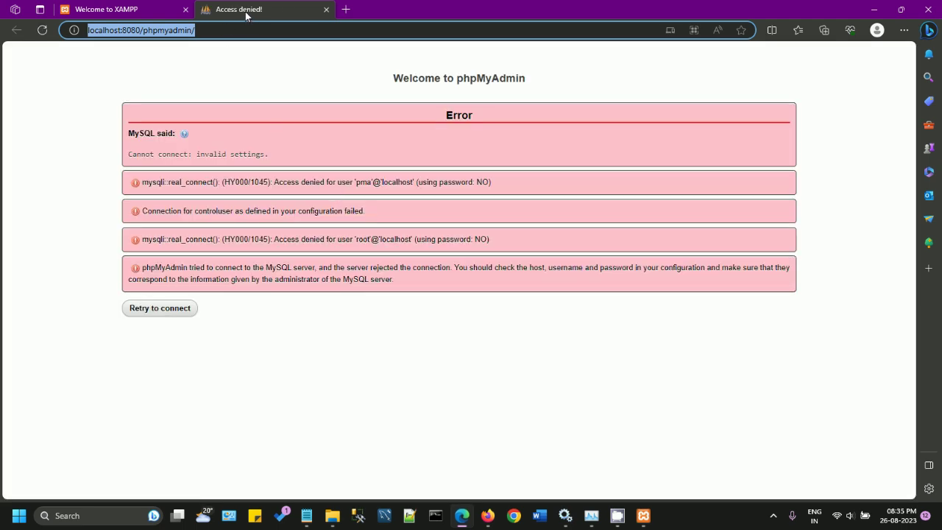
click(153, 10)
click(229, 11)
click(163, 17)
click(229, 17)
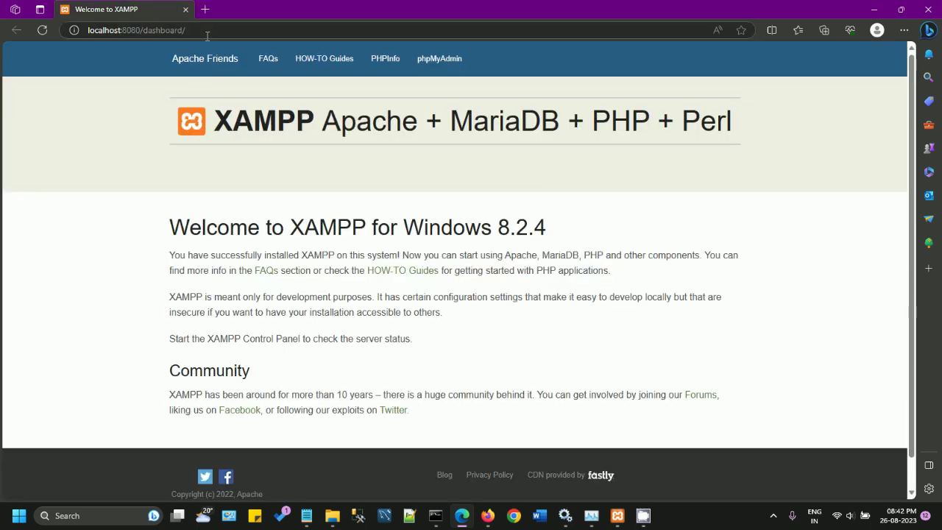
Step: Open the dashboard's phpMyAdmin link in a new tab and view its access-denied error
click(202, 30)
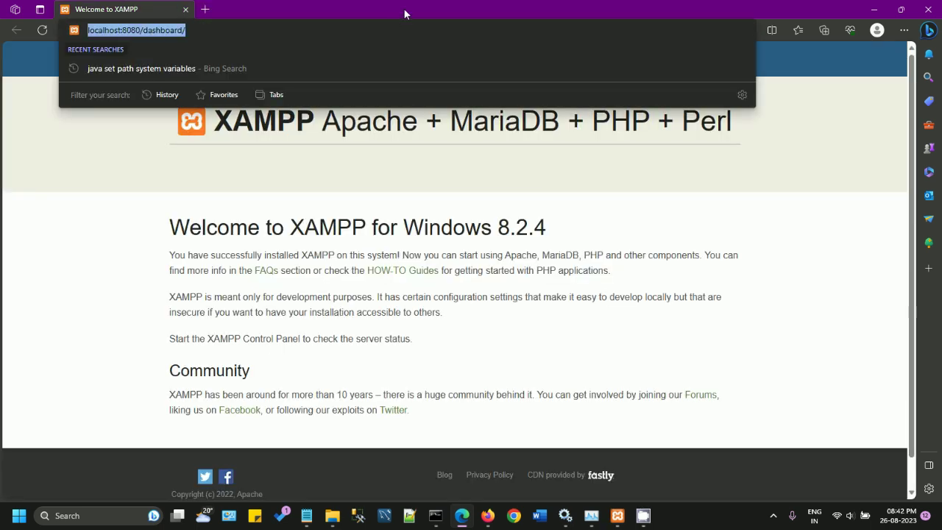
click(586, 186)
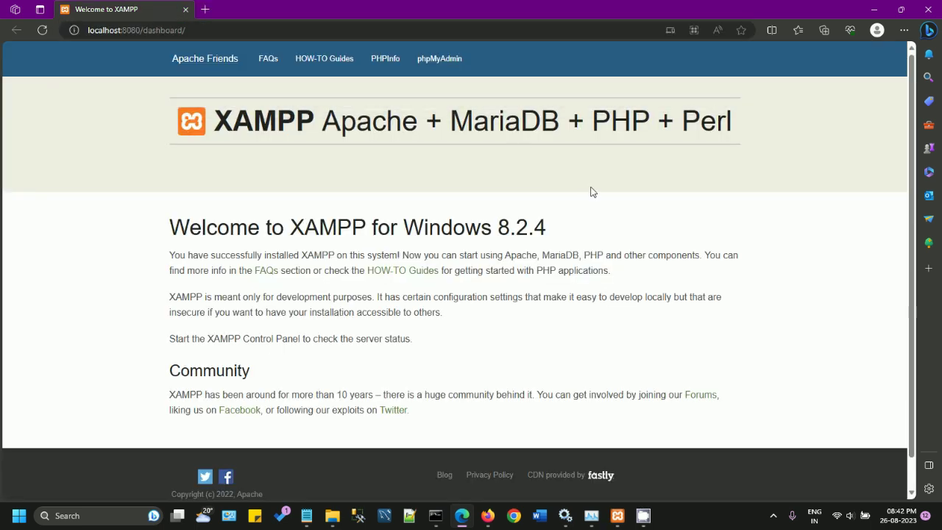
right_click(445, 65)
click(486, 67)
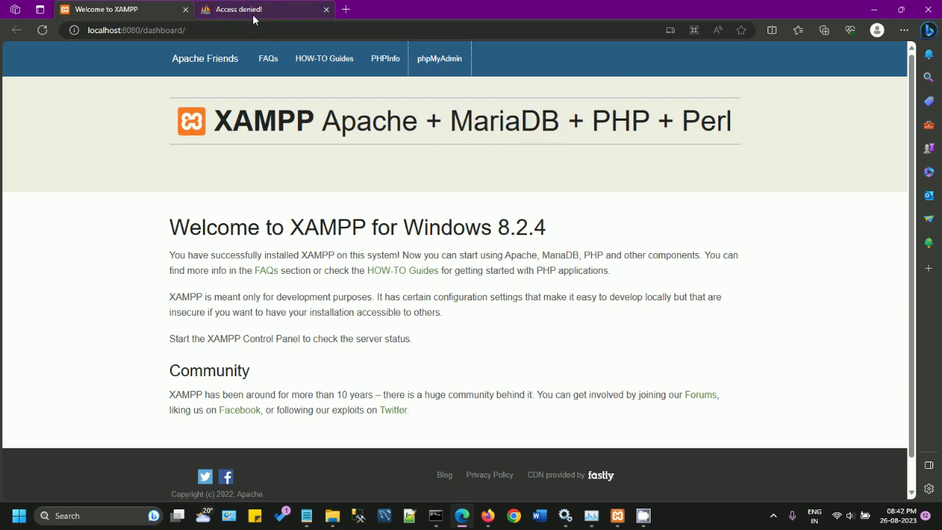
click(248, 15)
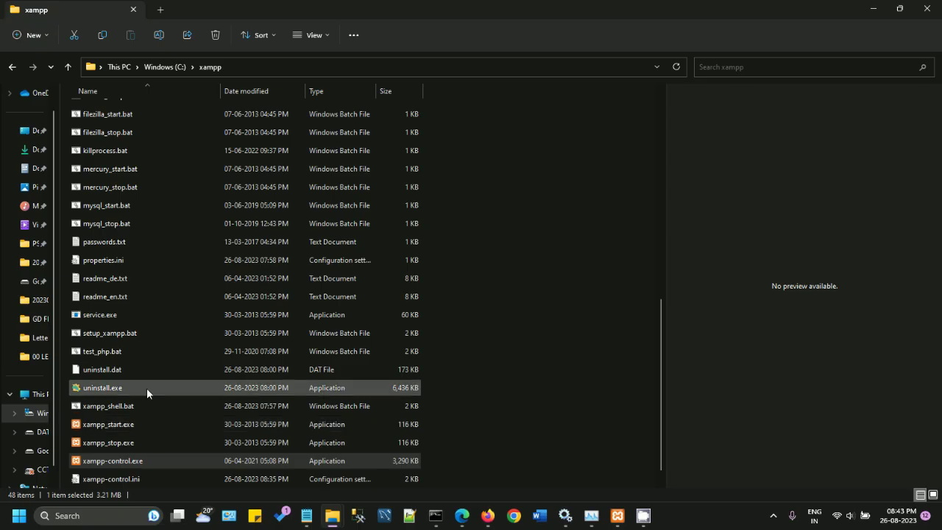
scroll(146, 390, up, 8)
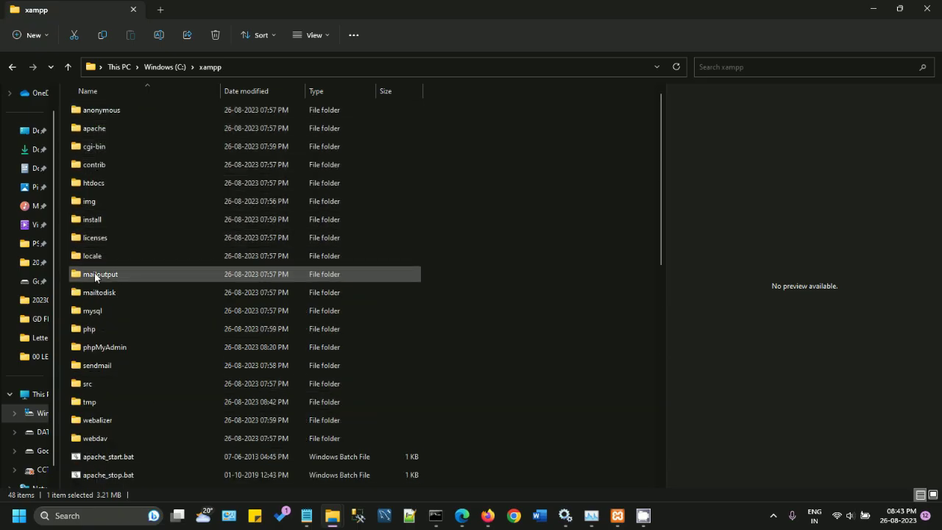
Step: Open config.inc.php from C:\xampp\phpMyAdmin in Notepad++ just once via Open with
double_click(118, 349)
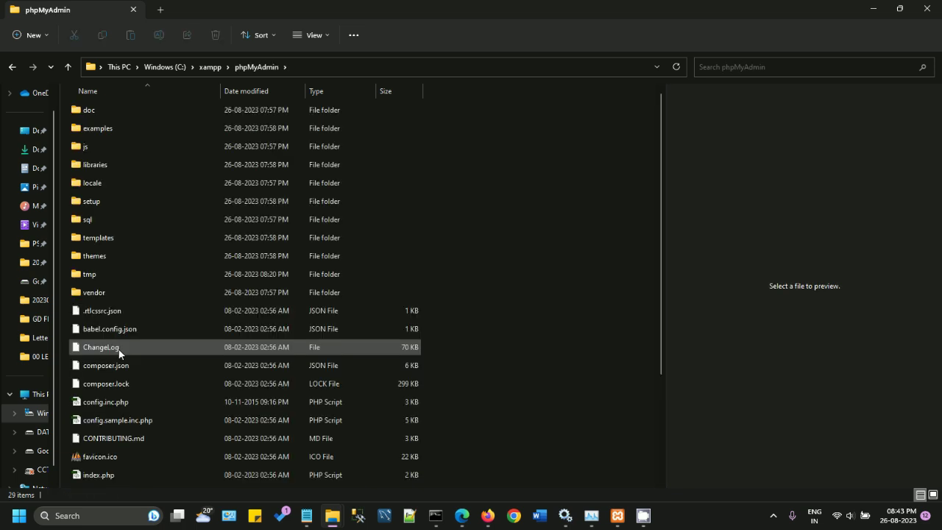
scroll(121, 368, down, 1)
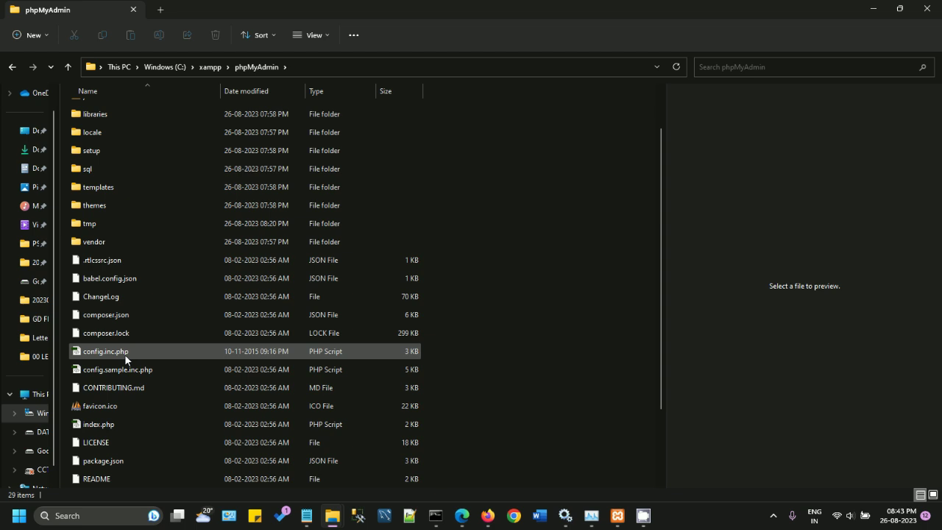
scroll(124, 354, down, 2)
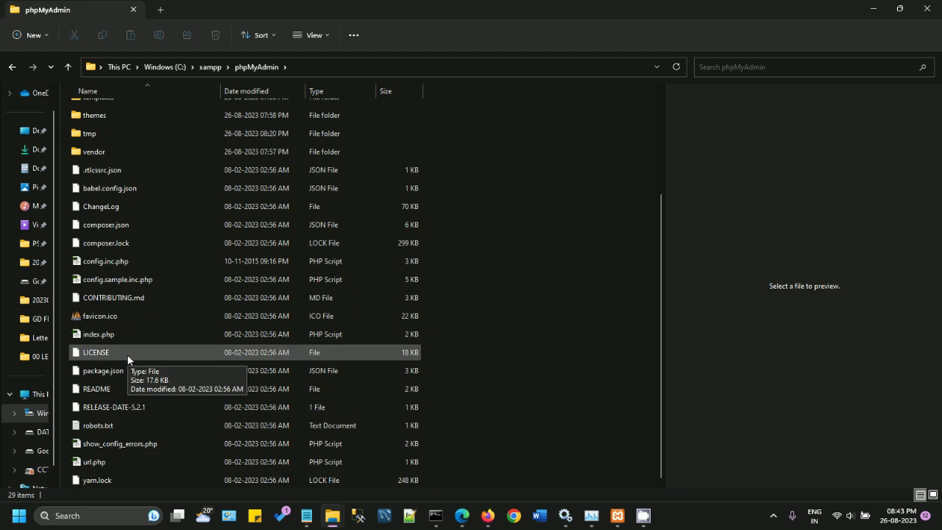
click(113, 262)
right_click(113, 261)
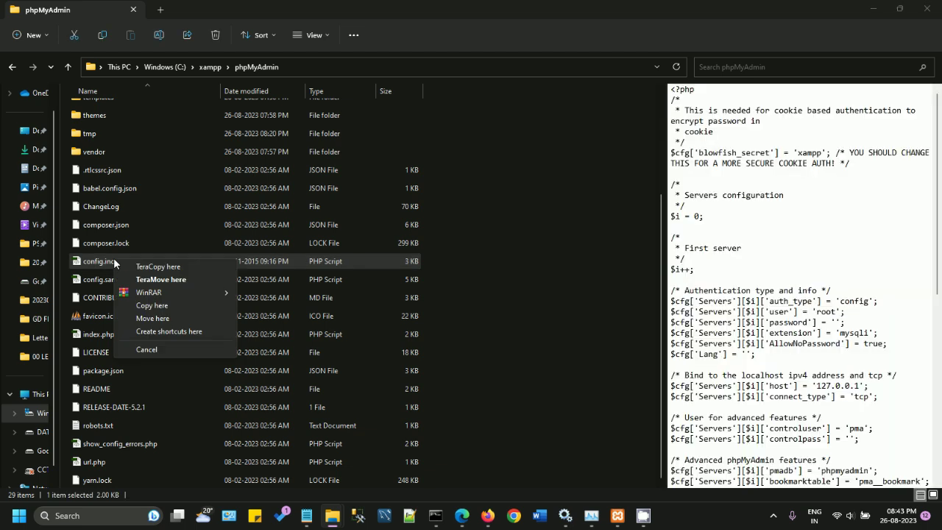
right_click(96, 263)
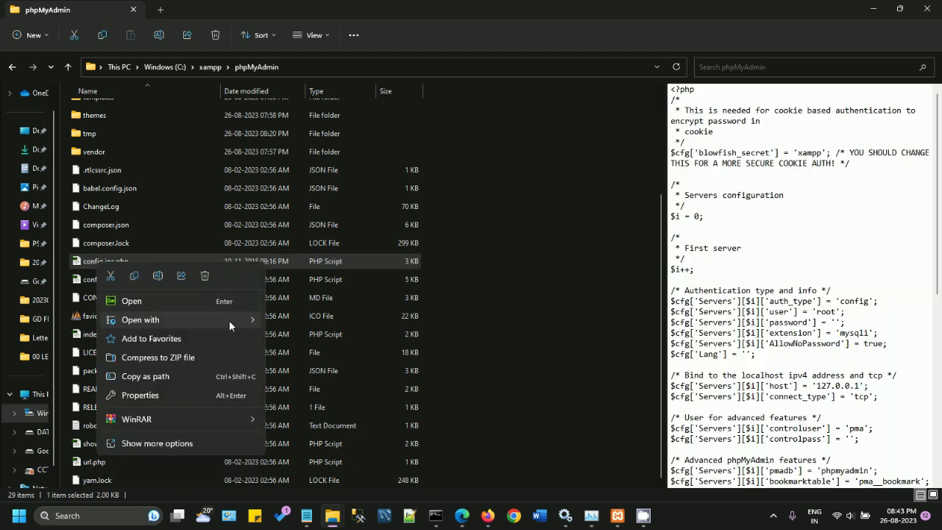
mouse_move(243, 320)
click(294, 358)
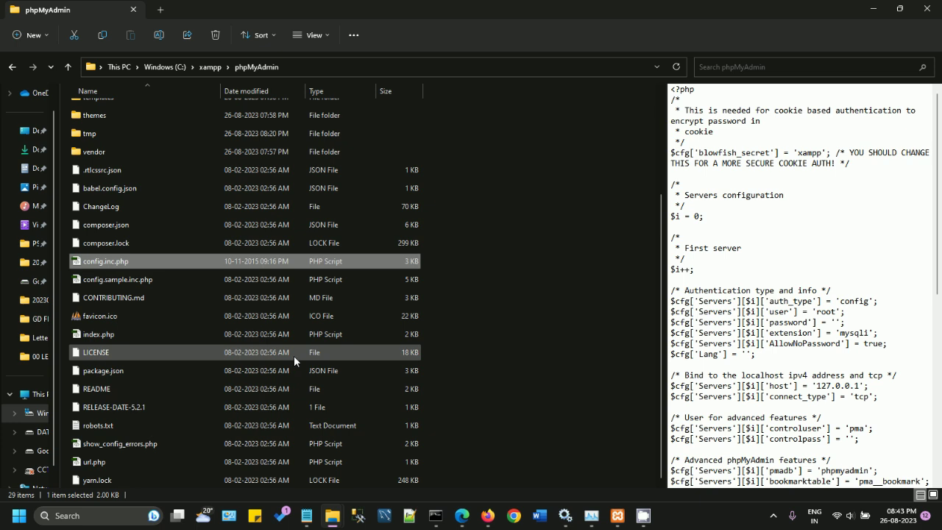
click(408, 379)
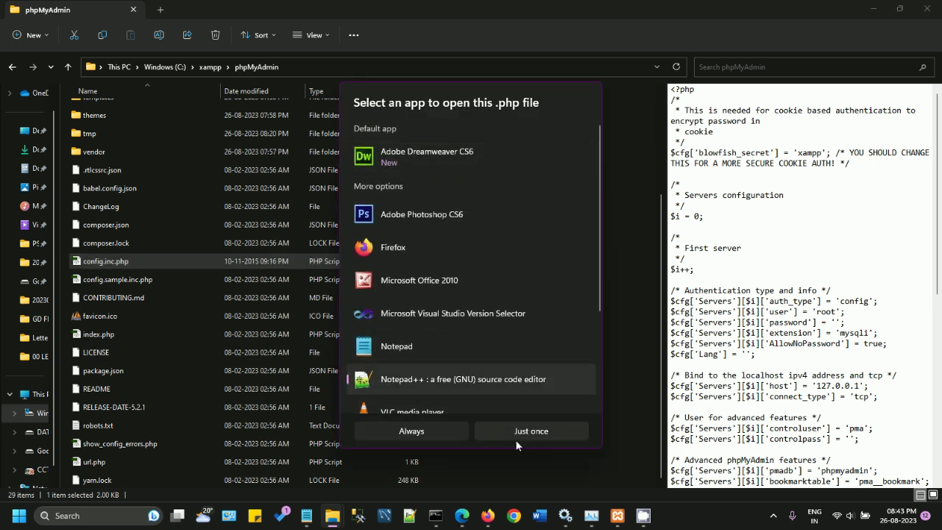
click(515, 432)
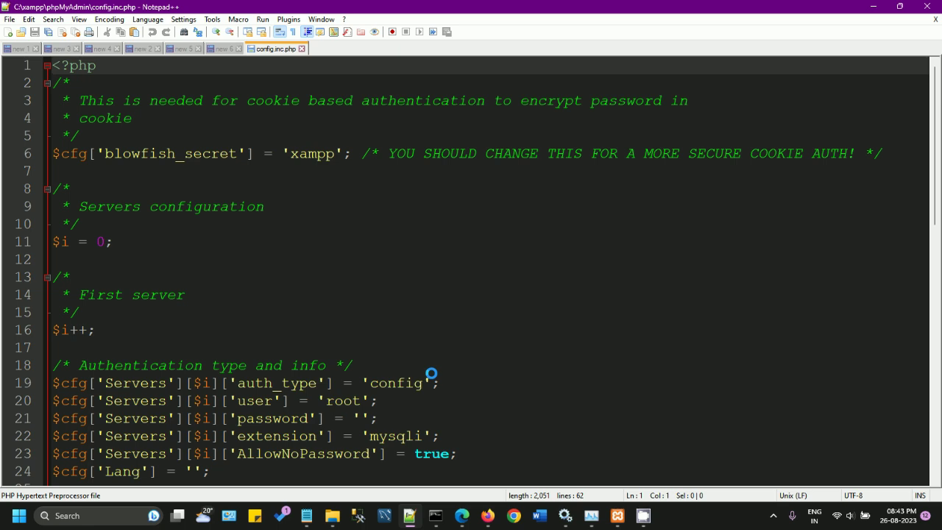
Step: Paste a copy of the authentication block below it and move the */ closer so the original stays commented
scroll(431, 374, down, 3)
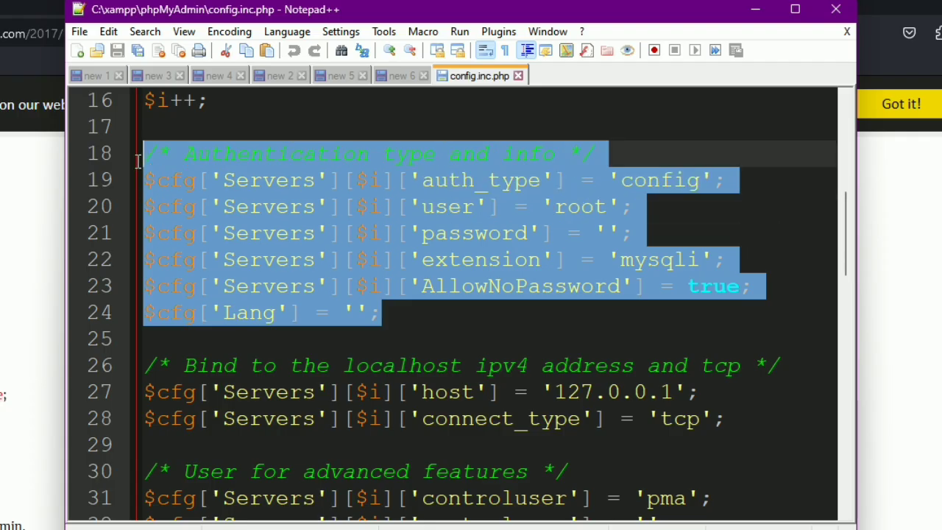
click(412, 315)
key(Return)
key(Return)
key(ctrl+v)
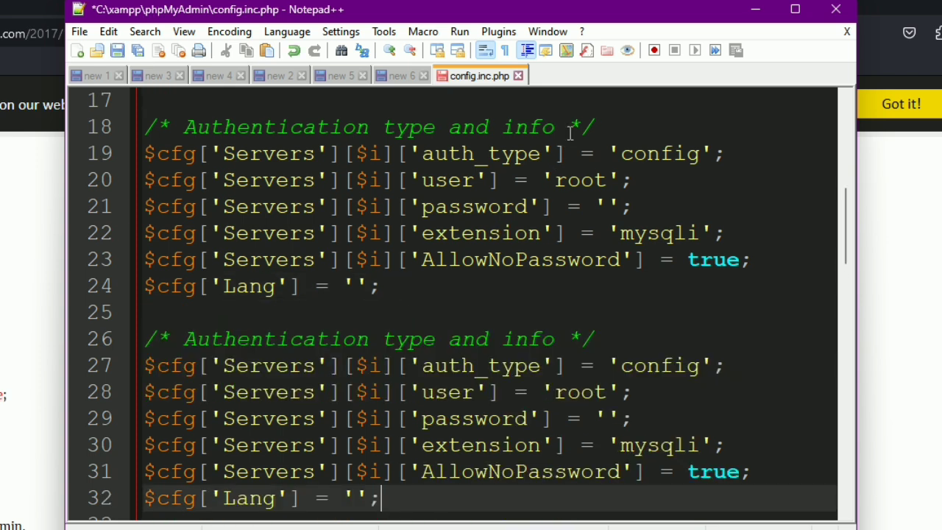
drag(569, 128, 609, 127)
key(ctrl+x)
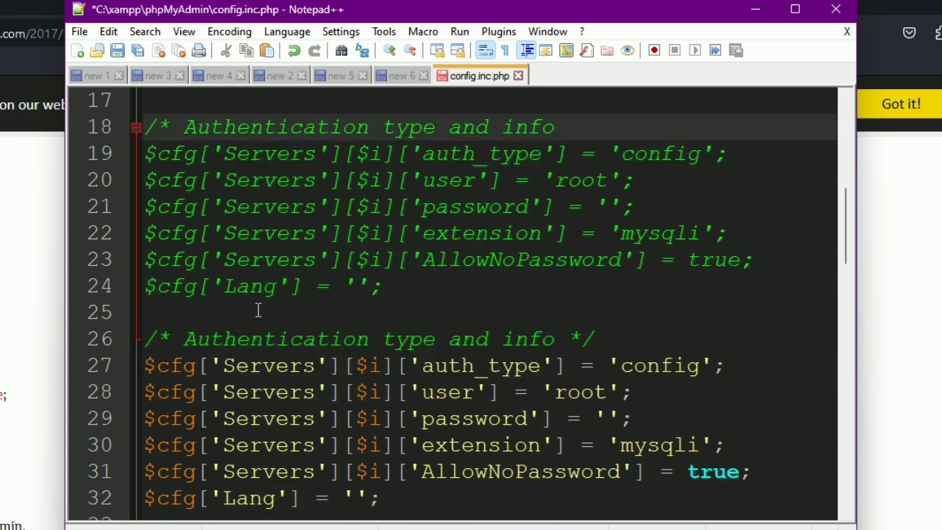
click(258, 311)
key(ctrl+v)
click(259, 311)
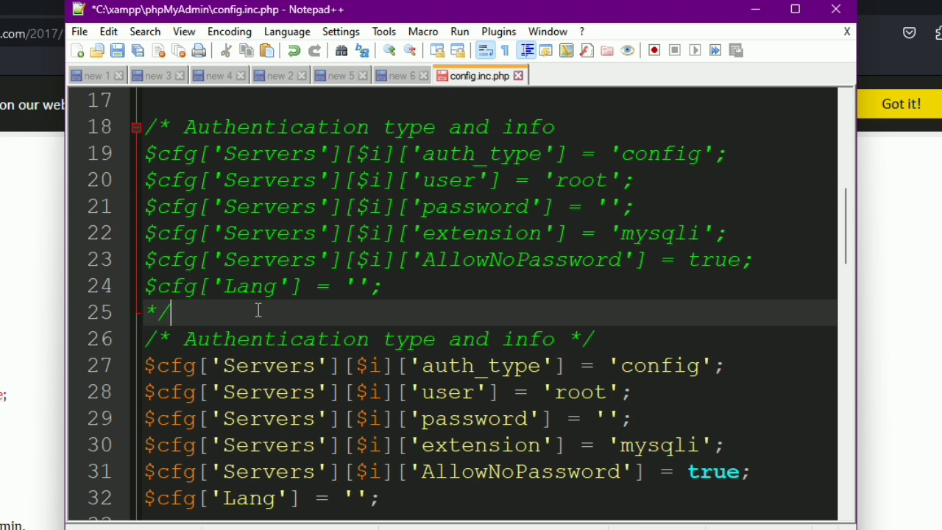
key(Return)
Step: Label the blocks' comments '- original settings' and '--modified'
click(193, 131)
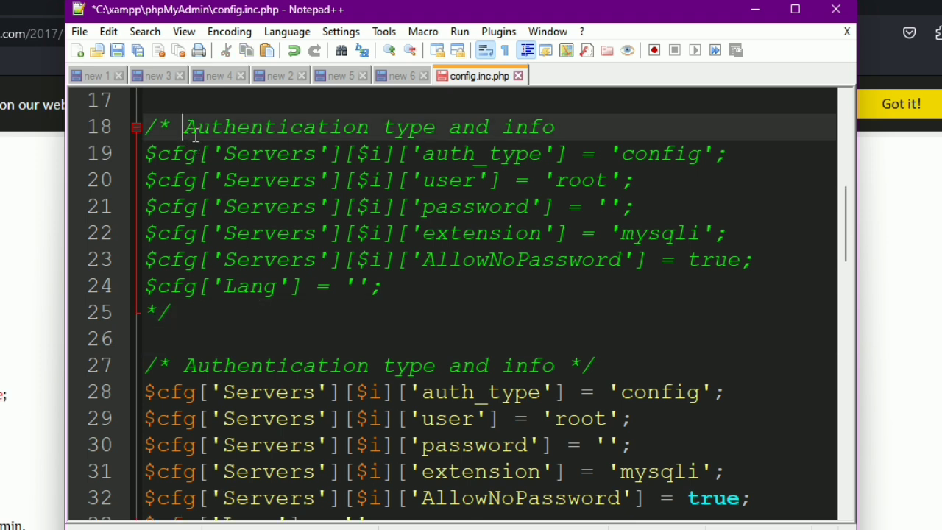
text(orgi)
key(BackSpace)
key(BackSpace)
text(iginal settings)
click(575, 125)
text(-)
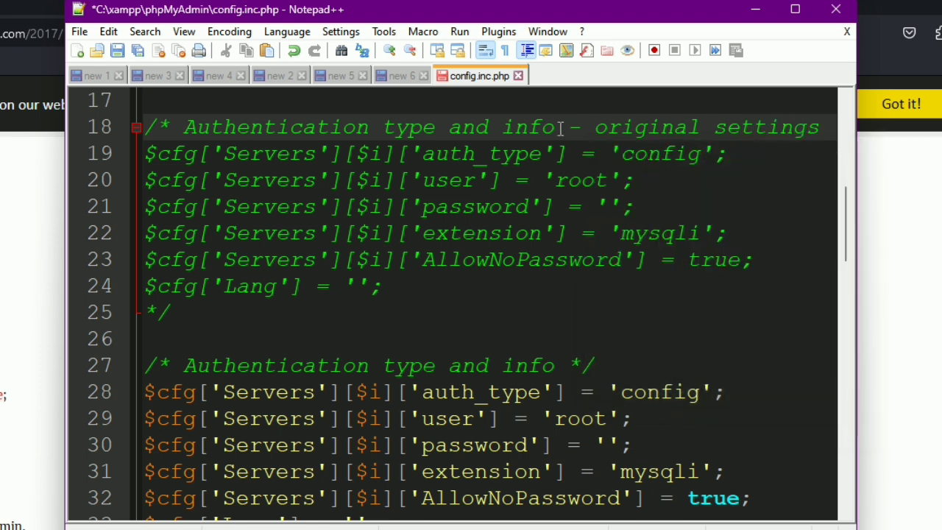
click(568, 364)
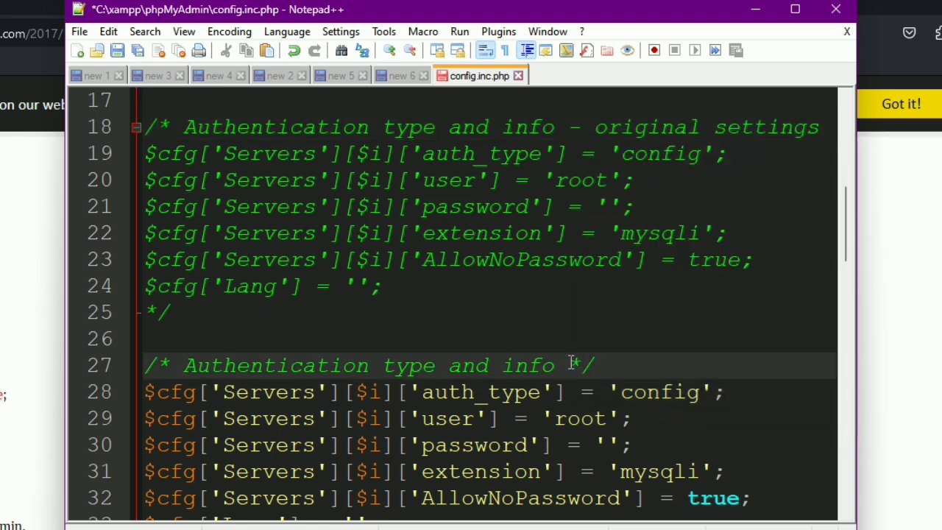
text(--modified)
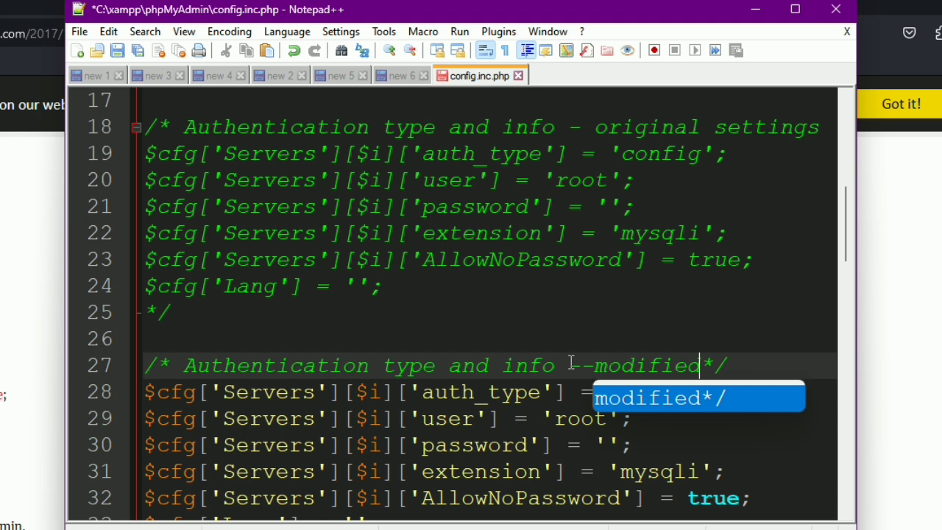
scroll(594, 357, down, 2)
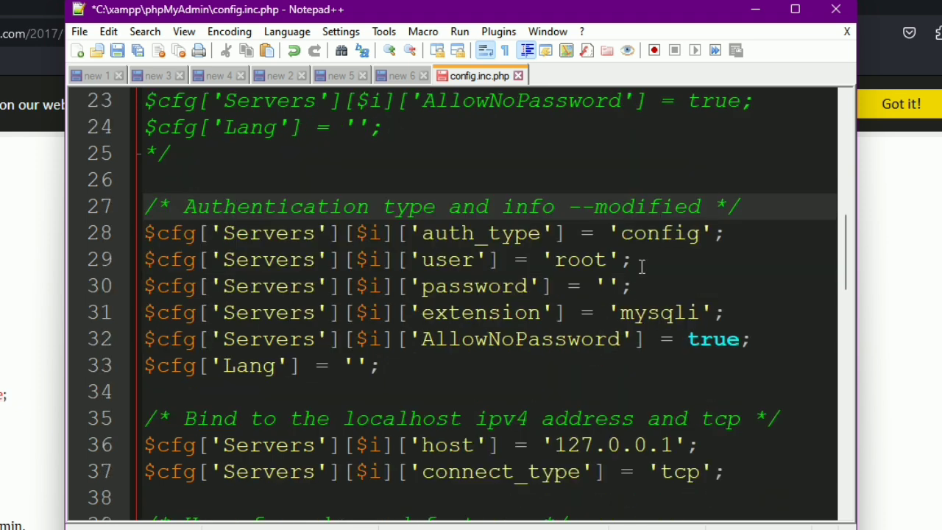
scroll(609, 298, up, 2)
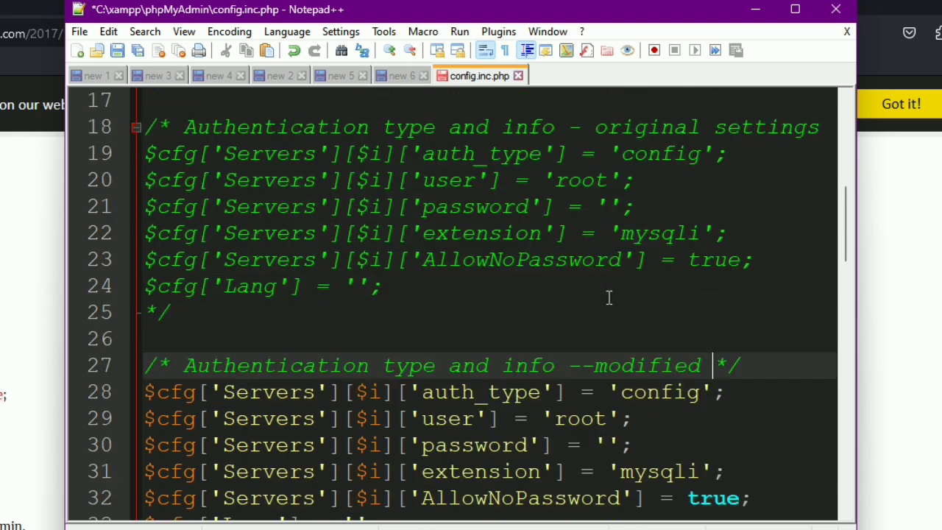
Step: Change line 28's 'config' to 'cookie', copy the user value into the empty password, save, and minimize Notepad++
double_click(632, 392)
text(cookie)
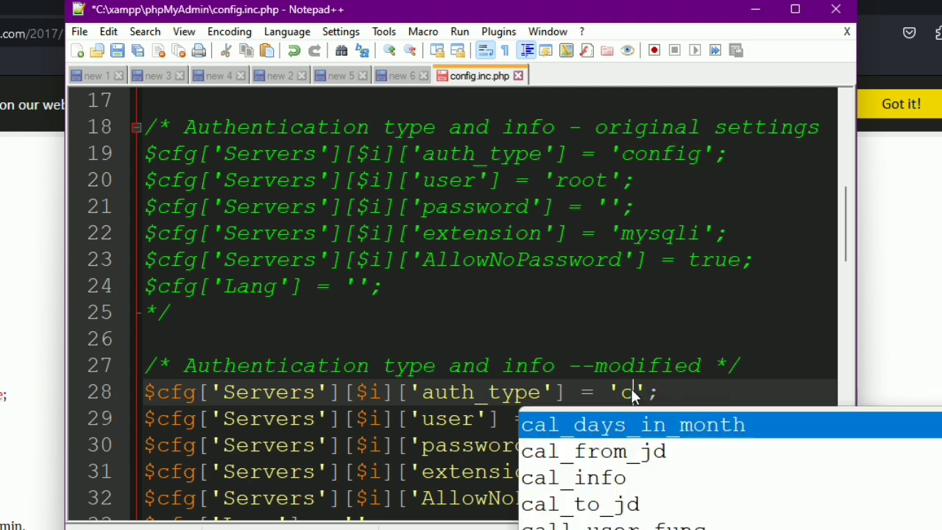
click(572, 316)
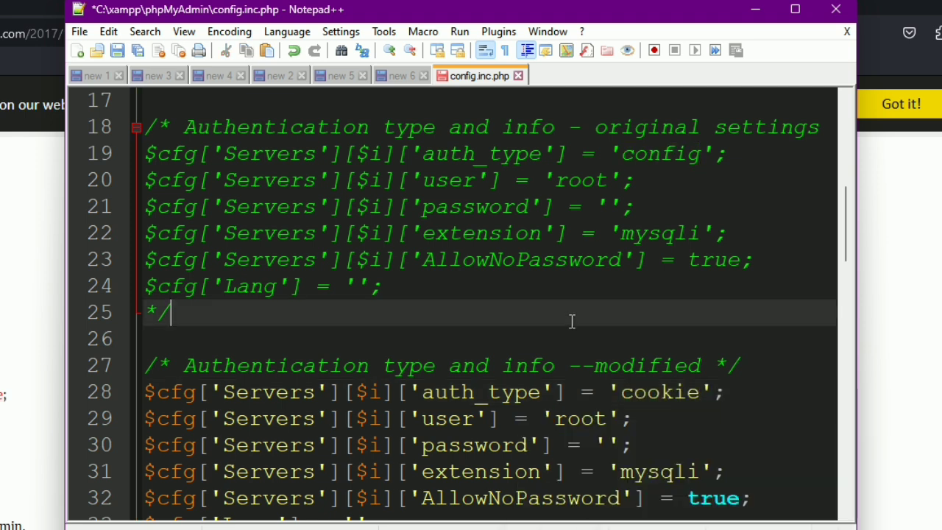
scroll(572, 319, down, 1)
double_click(581, 340)
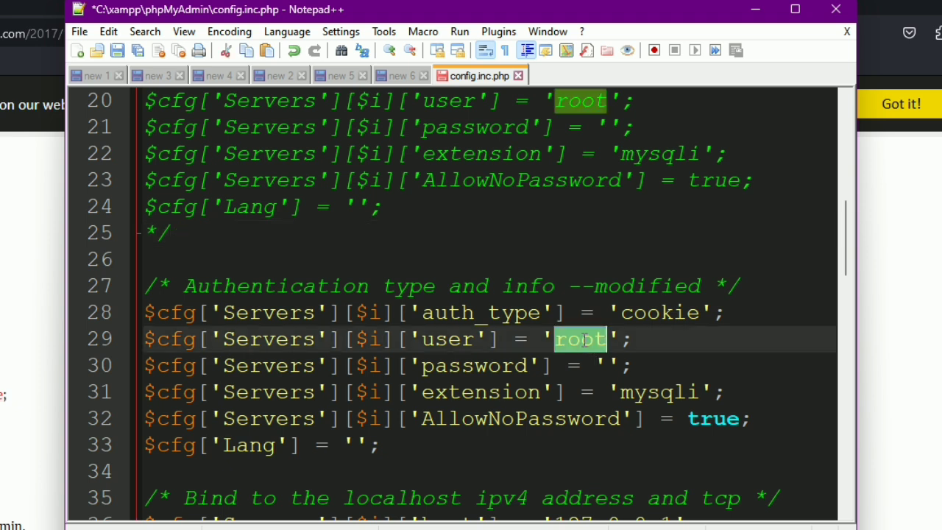
key(ctrl+c)
click(608, 366)
key(ctrl+v)
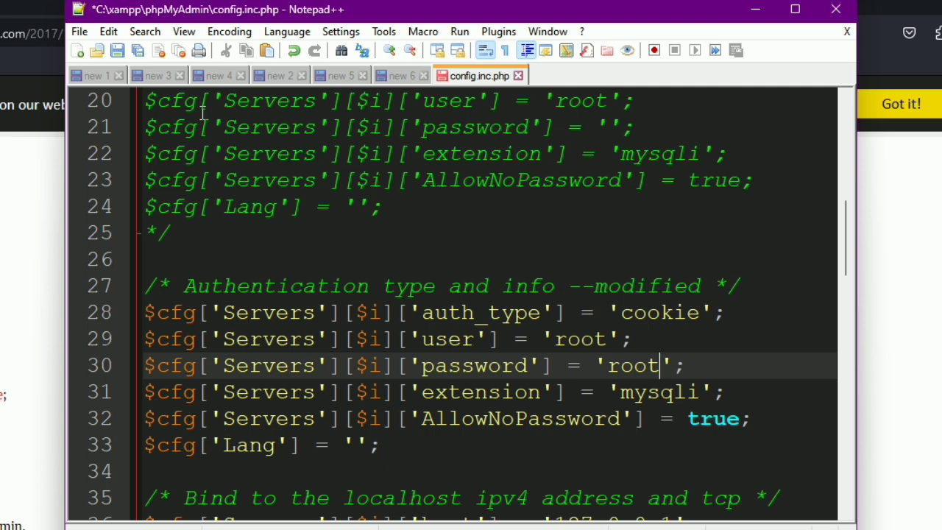
click(118, 50)
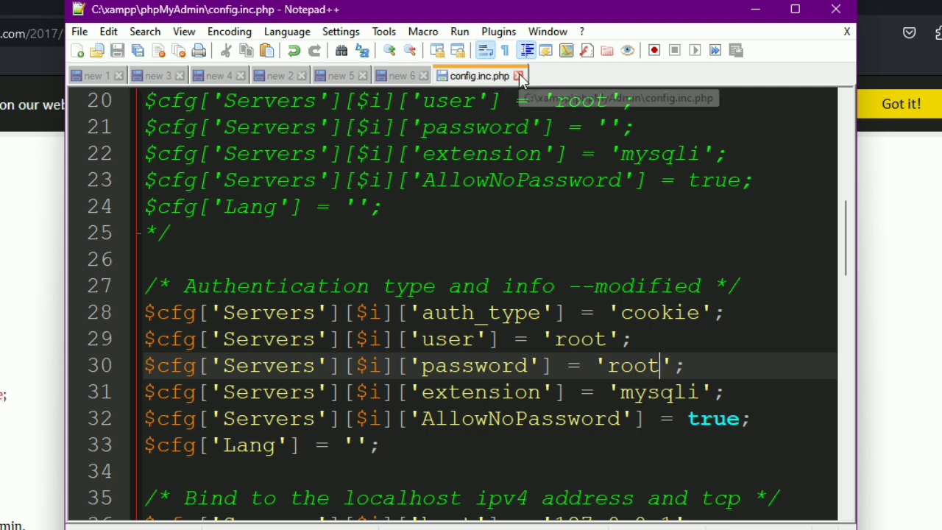
click(755, 9)
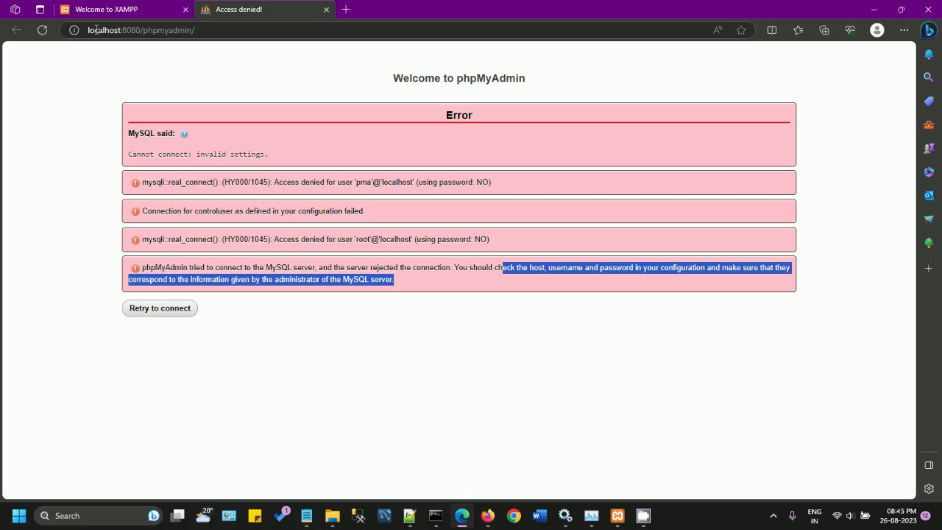
Step: Reload phpMyAdmin and log in with username root and its new password
click(43, 30)
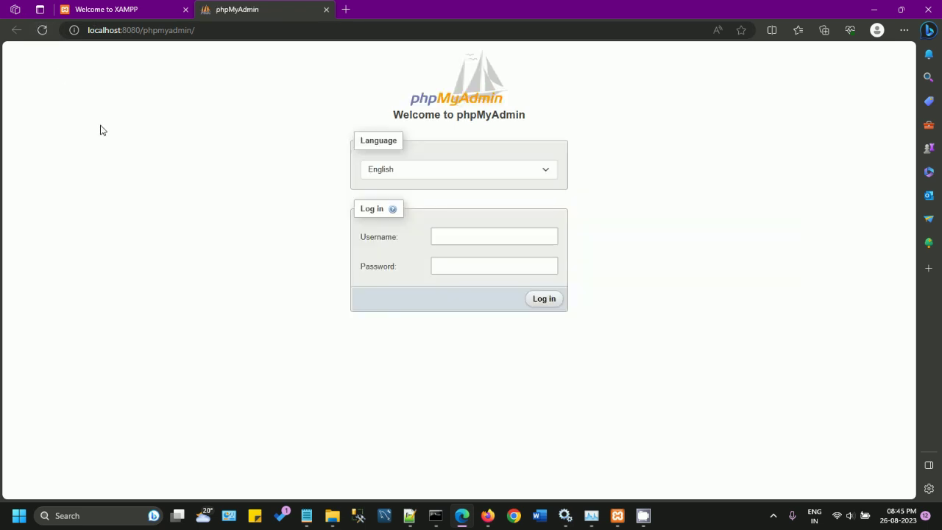
click(434, 269)
click(456, 235)
text(root)
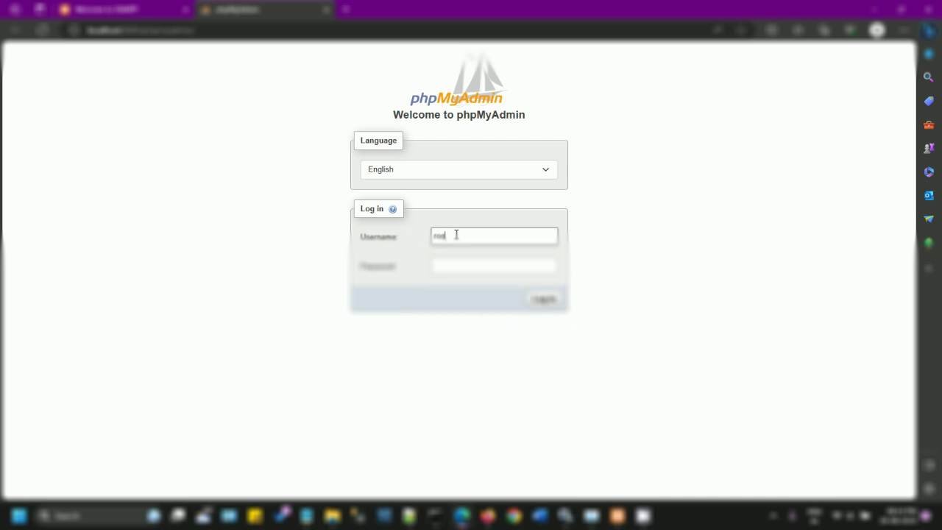
key(Tab)
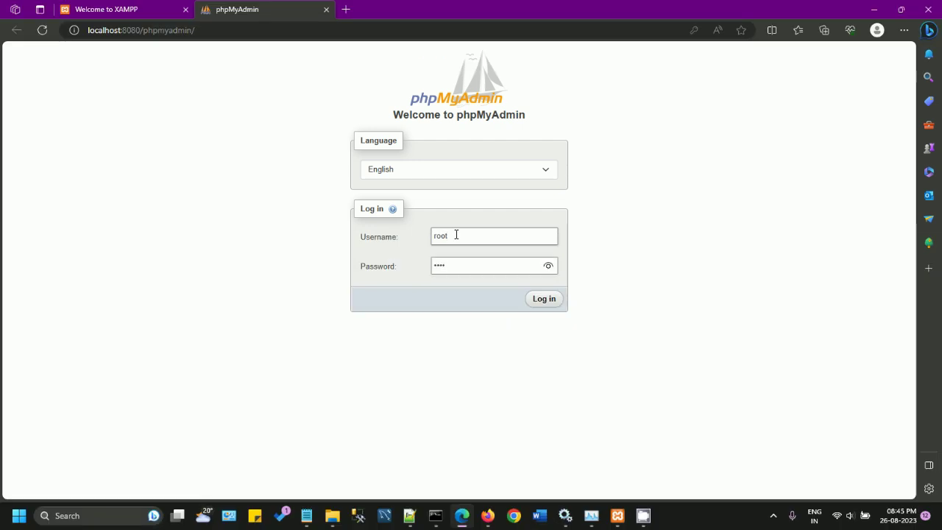
click(551, 304)
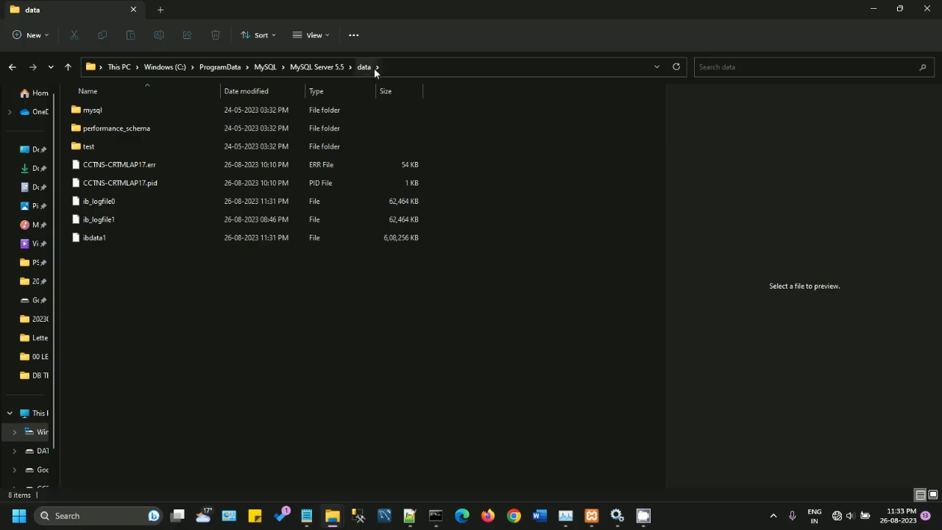
Step: Restore down the MySQL Server 5.5 data folder window and shorten it from the top edge
click(385, 67)
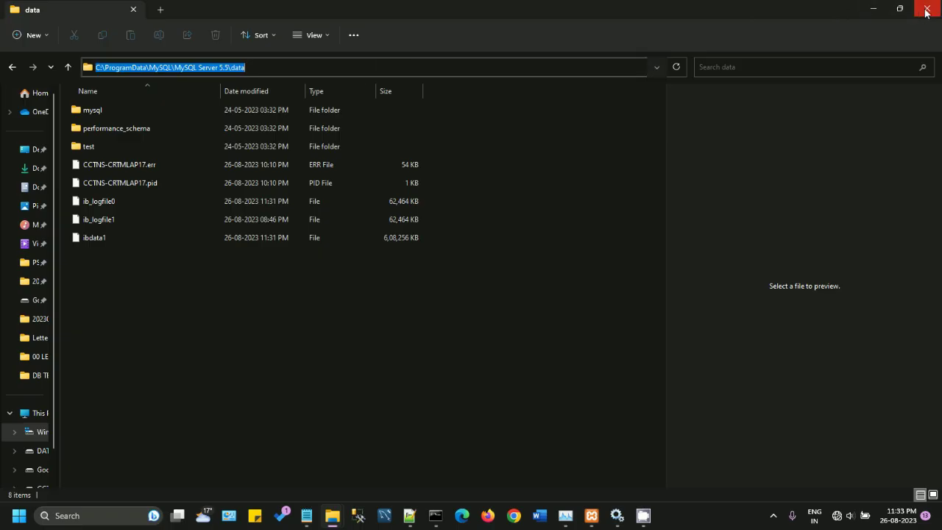
mouse_move(904, 12)
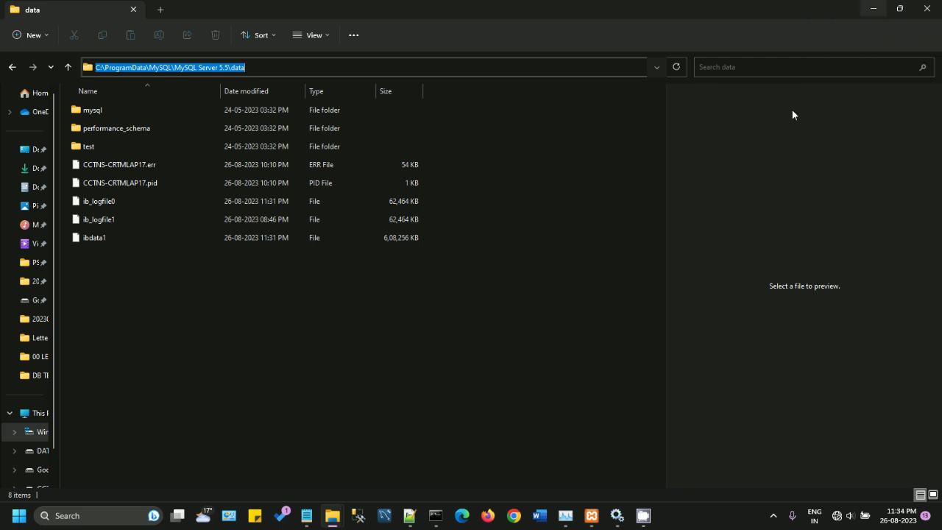
click(899, 9)
drag(775, 34, 780, 78)
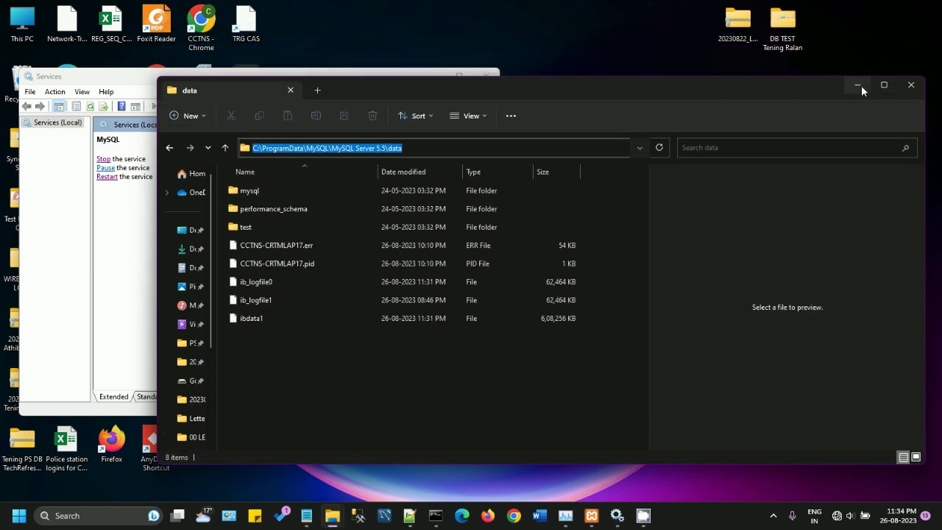
Step: Move the XAMPP Control Panel right, select MySQL, and check the data folder path
click(858, 86)
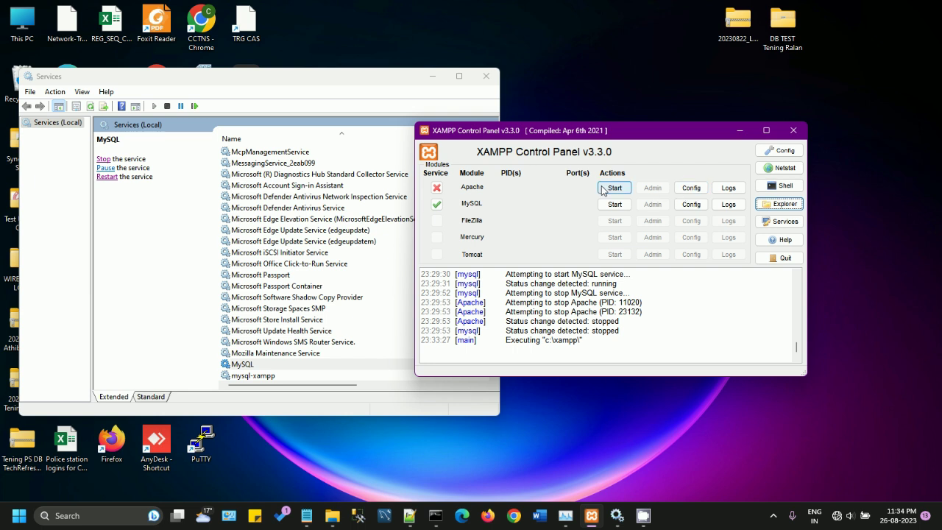
drag(557, 139, 648, 132)
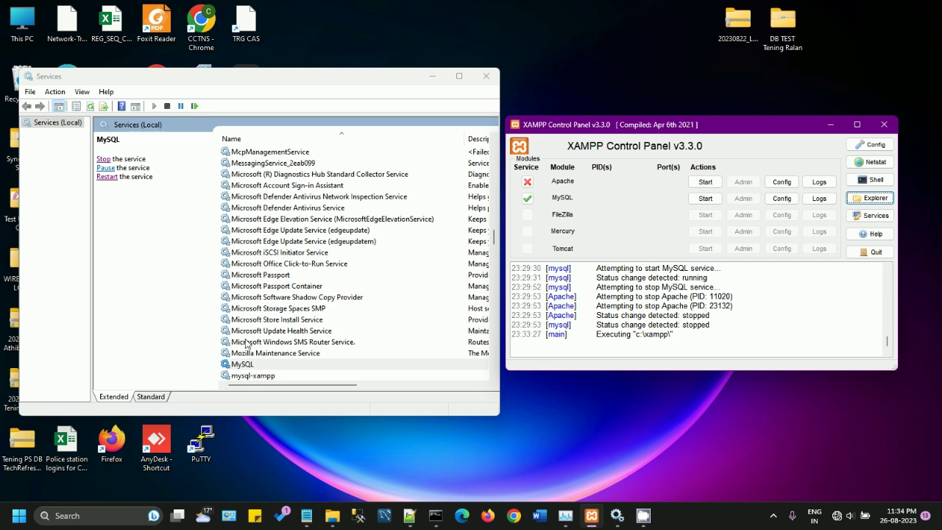
click(248, 365)
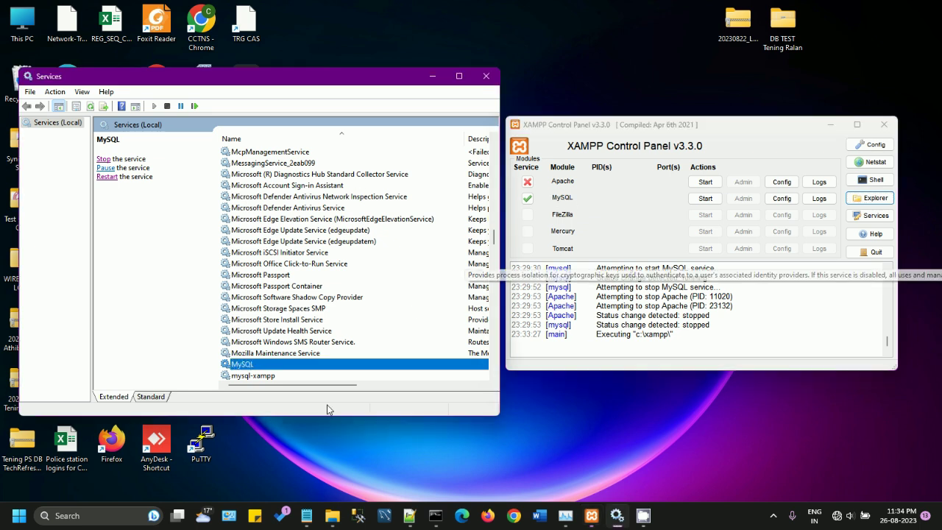
mouse_move(333, 511)
click(409, 461)
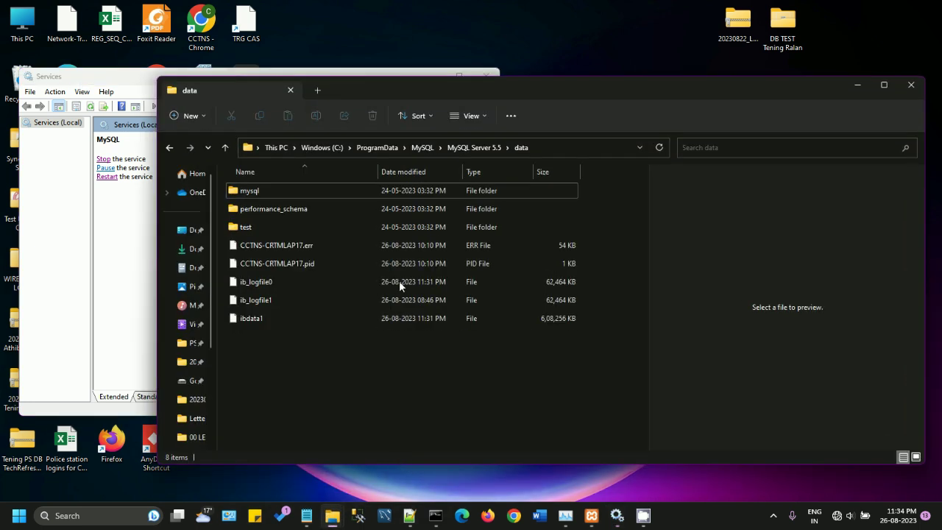
click(566, 147)
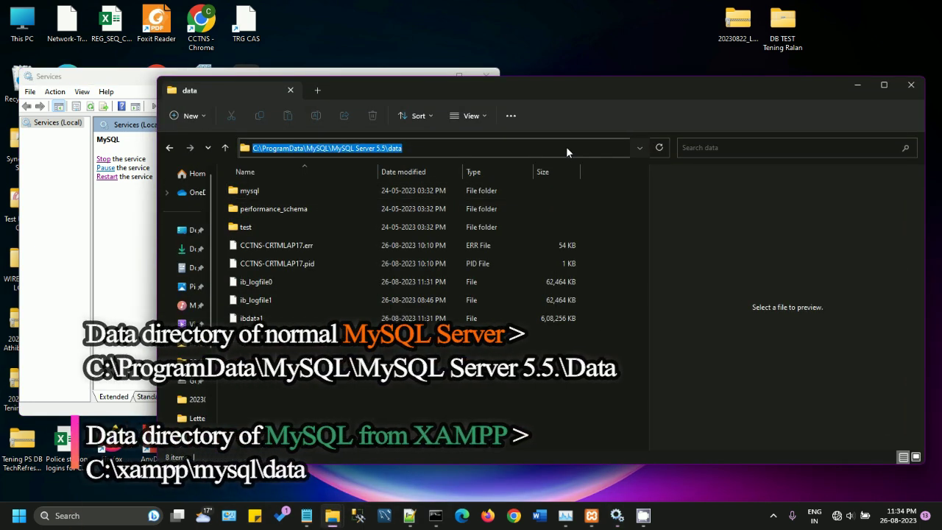
mouse_move(332, 516)
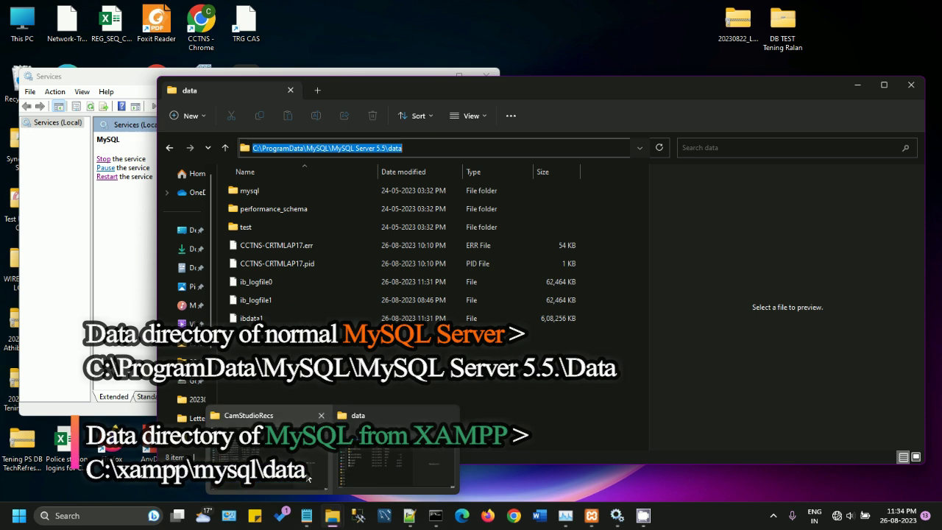
click(303, 452)
Step: Put away the CamStudioRecs window, then start the MySQL and Apache modules in XAMPP
click(873, 8)
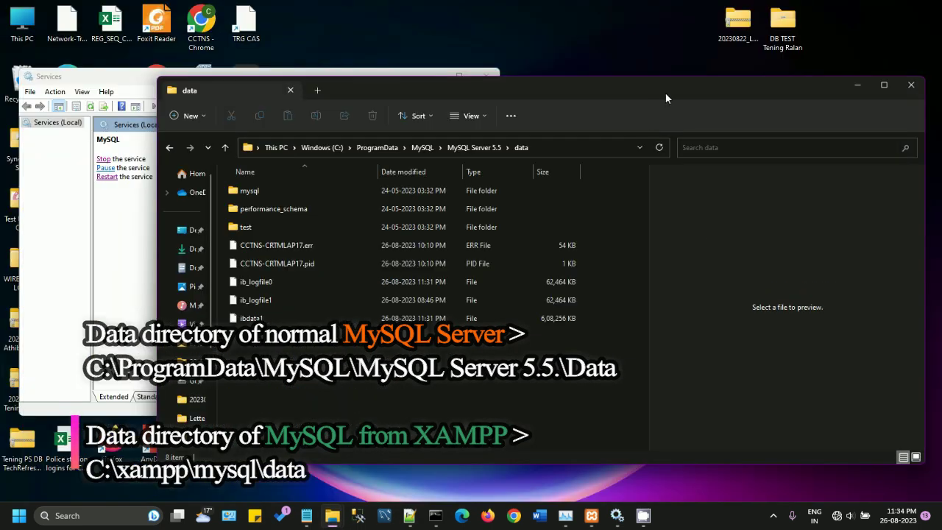
drag(665, 93, 647, 85)
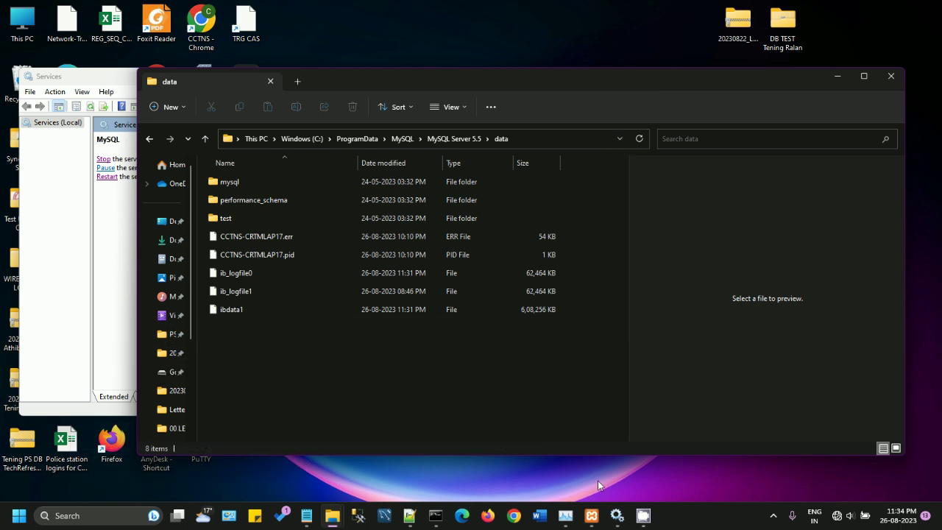
click(591, 515)
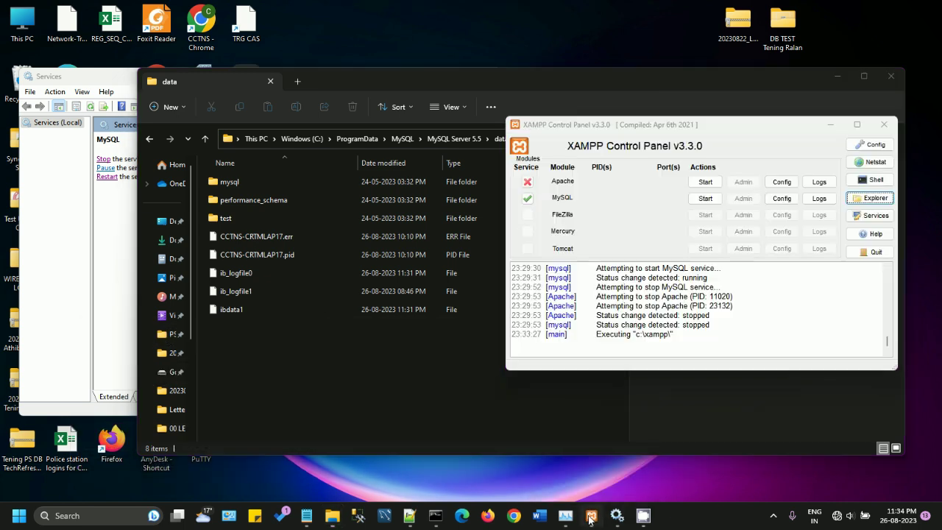
click(704, 199)
click(705, 184)
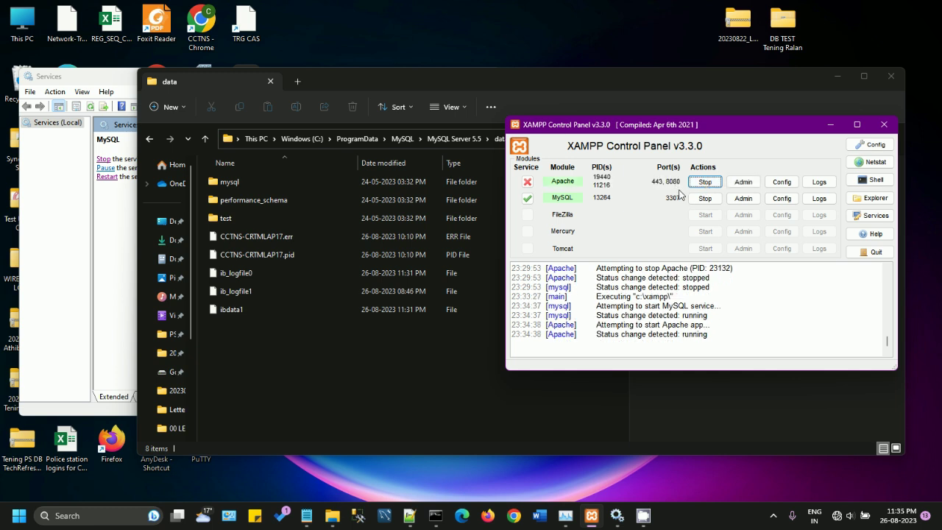
Step: Log in to phpMyAdmin as root from the XAMPP dashboard
click(744, 182)
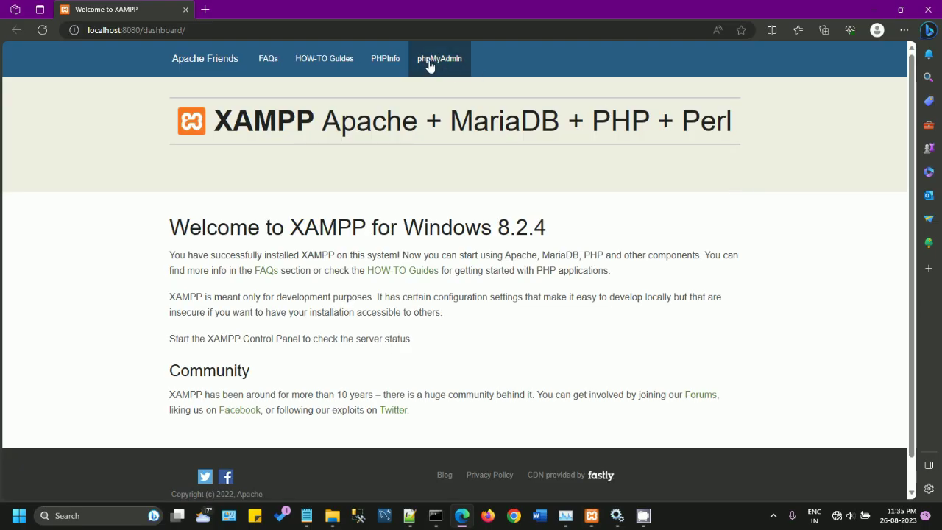
click(430, 66)
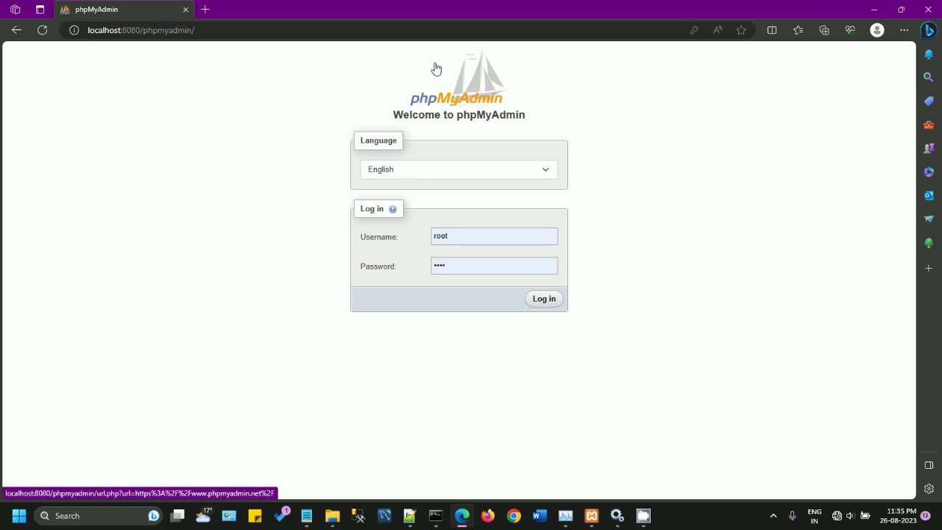
click(547, 301)
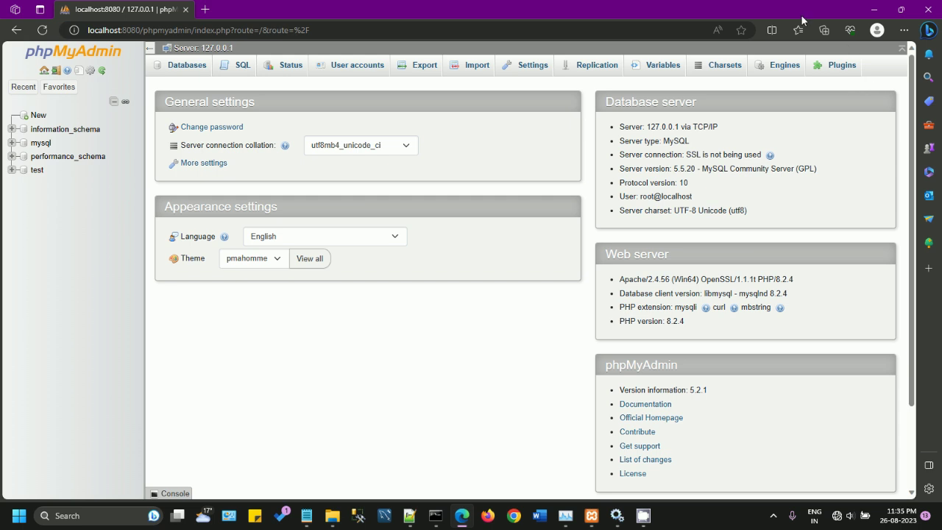
Step: Snap the browser to the right half, hide the data folder, and bring Services forward
drag(771, 8, 726, 13)
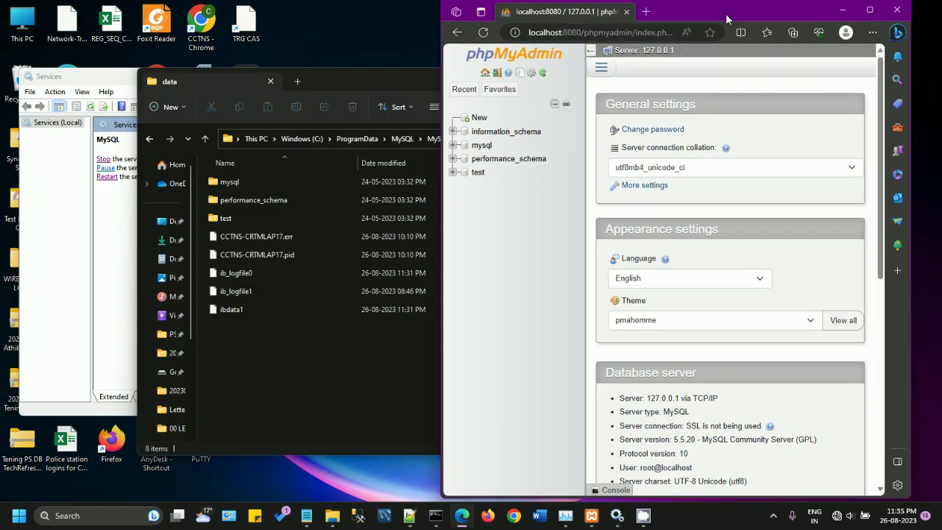
click(403, 86)
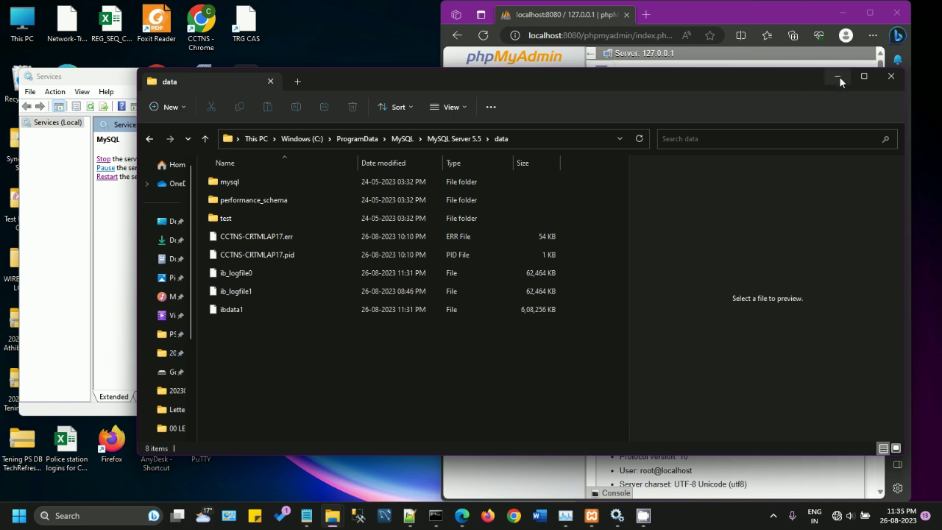
click(840, 78)
click(427, 80)
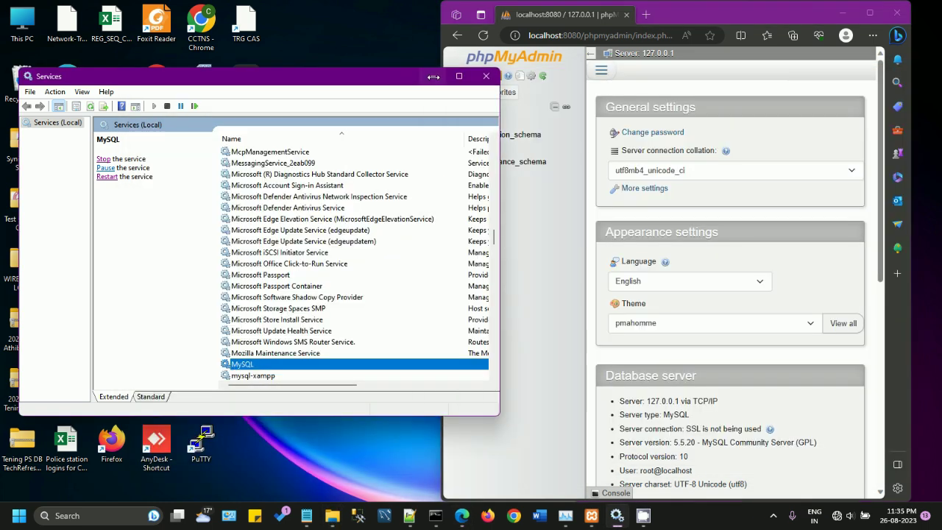
scroll(327, 282, down, 3)
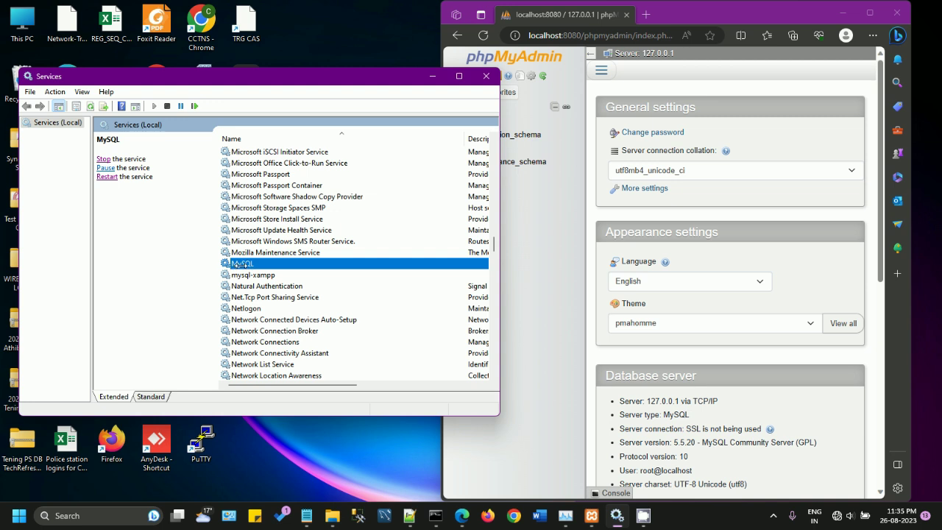
Step: Select the mysql-xampp service, hide Services, and launch SQLyog from the desktop
click(247, 275)
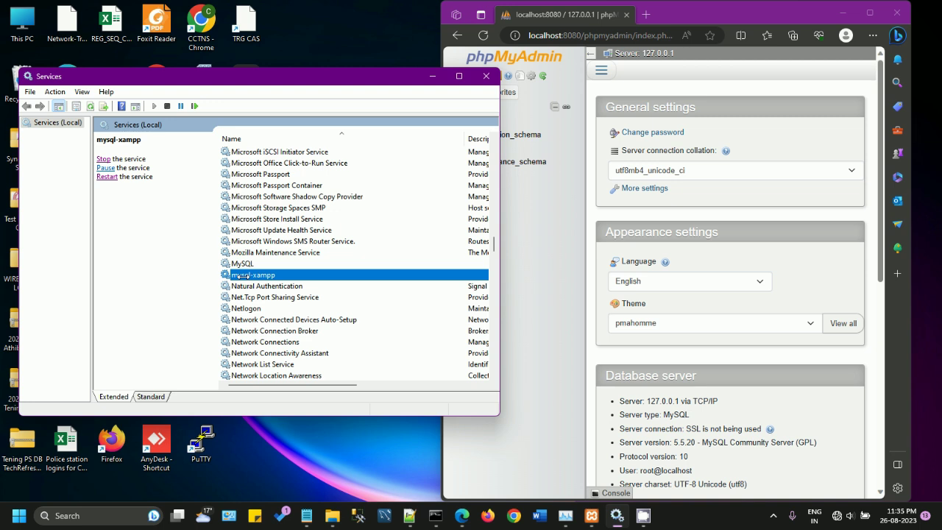
click(486, 76)
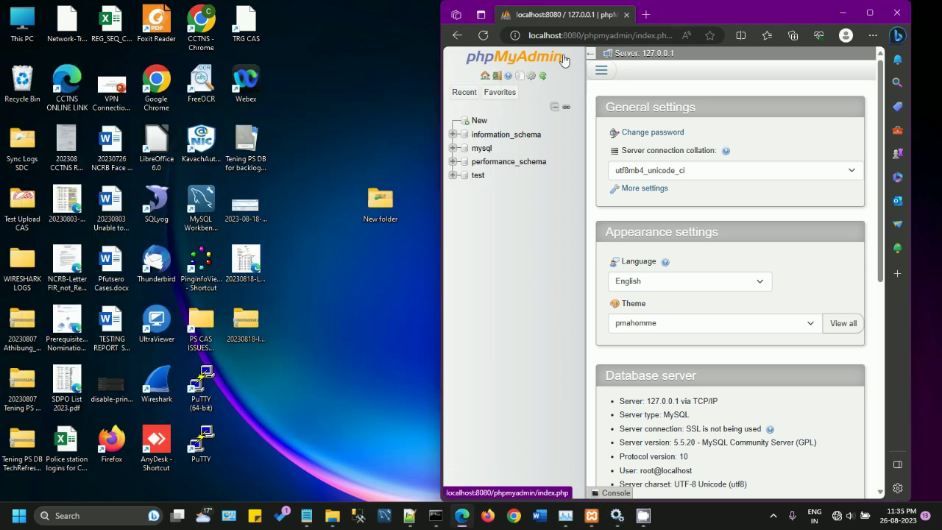
drag(702, 3, 718, 23)
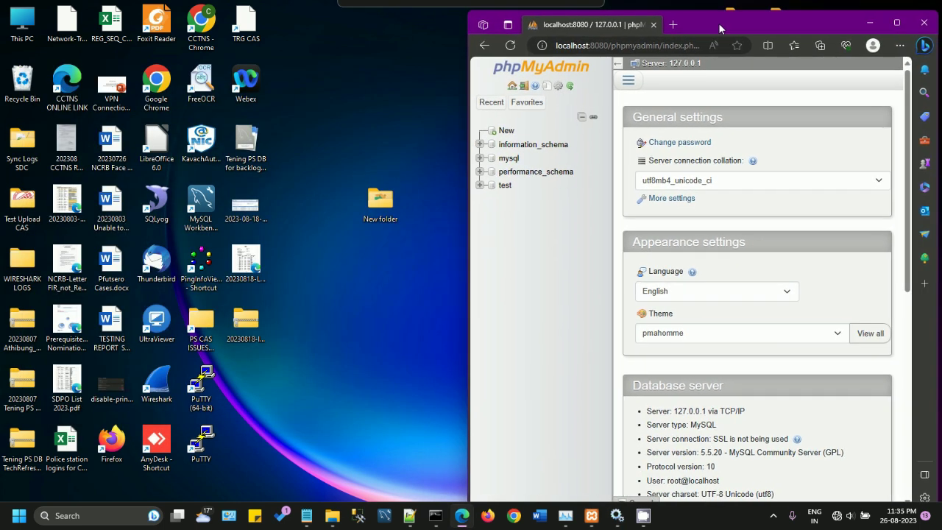
double_click(160, 200)
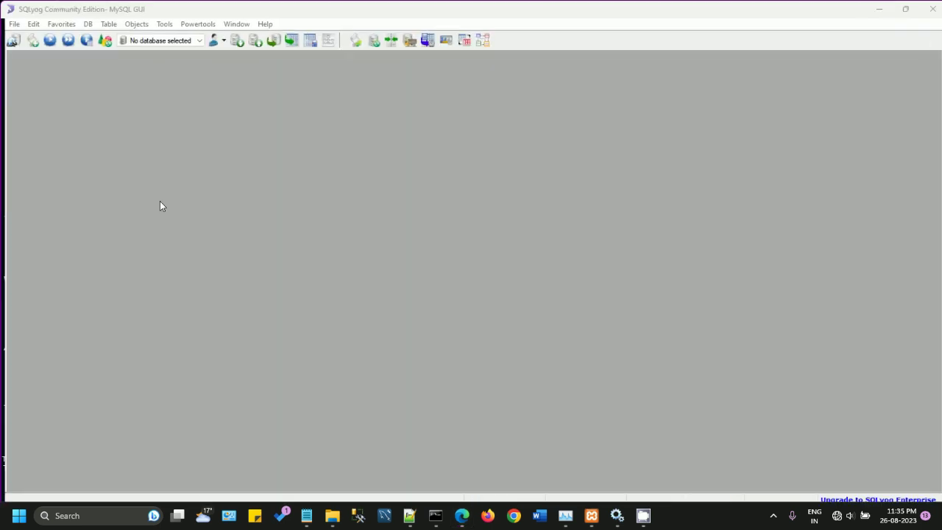
Step: Dismiss the SQLyog notice, connect as root to localhost, and tile SQLyog left, phpMyAdmin right
click(538, 397)
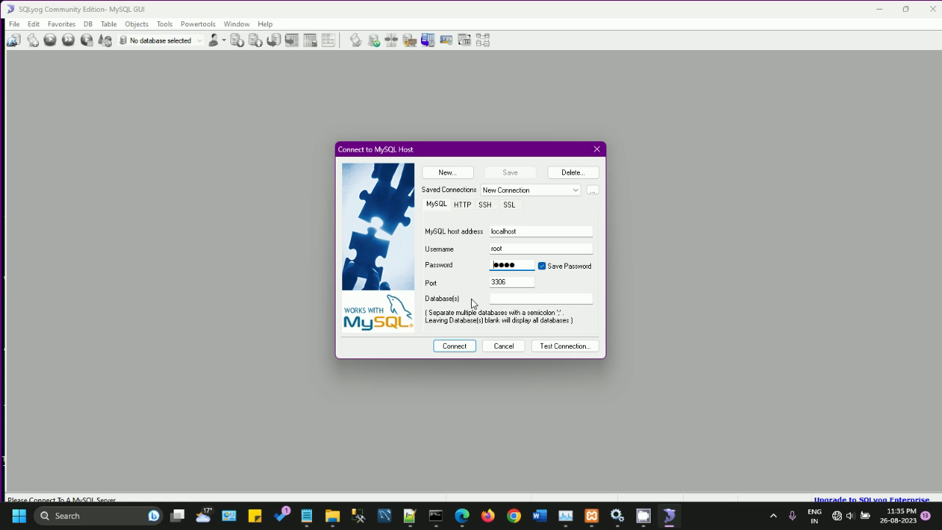
click(454, 346)
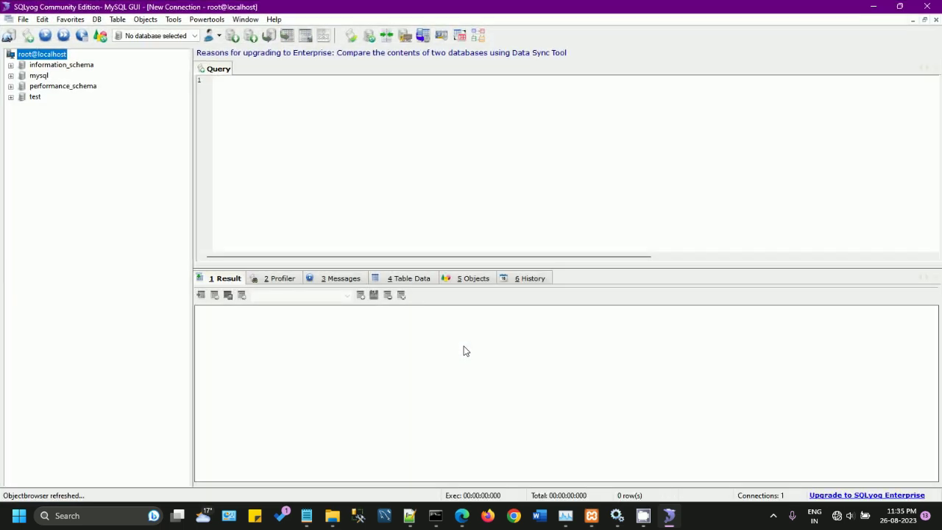
drag(192, 148, 137, 162)
drag(426, 20, 6, 118)
drag(69, 127, 178, 142)
drag(682, 29, 697, 16)
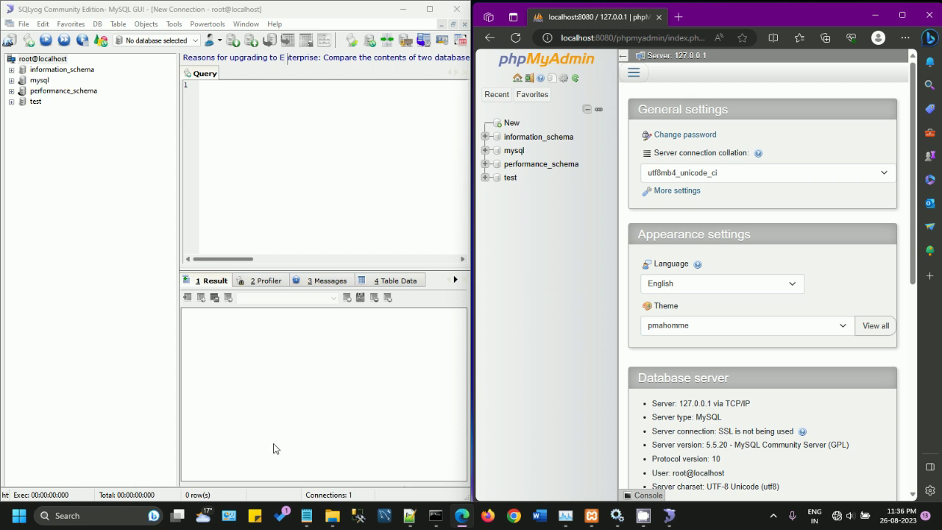
Step: Create a database named xxxx from phpMyAdmin's Databases page
click(633, 72)
click(648, 95)
click(694, 170)
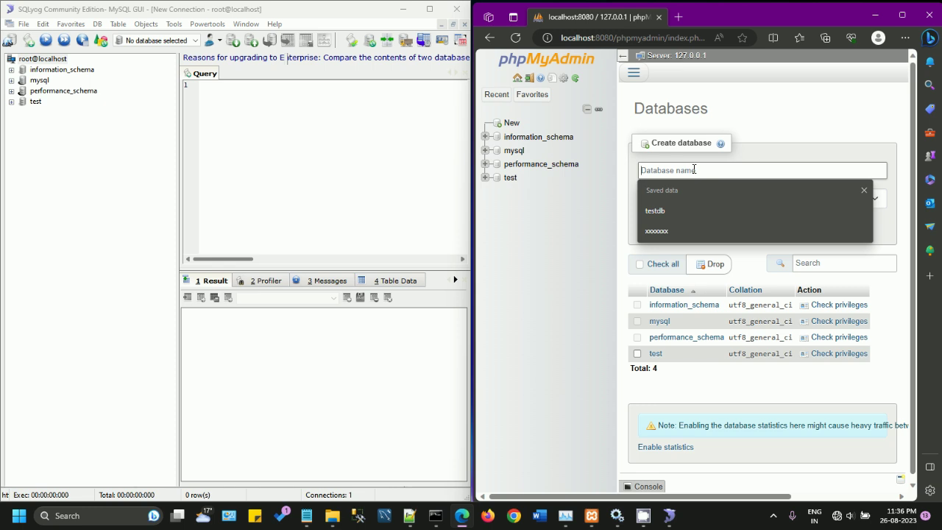
text(xxxx)
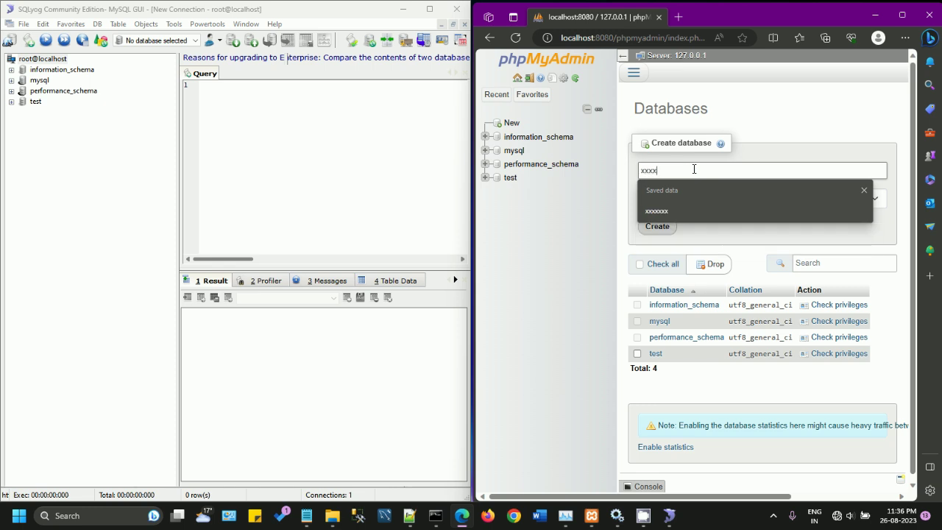
click(749, 152)
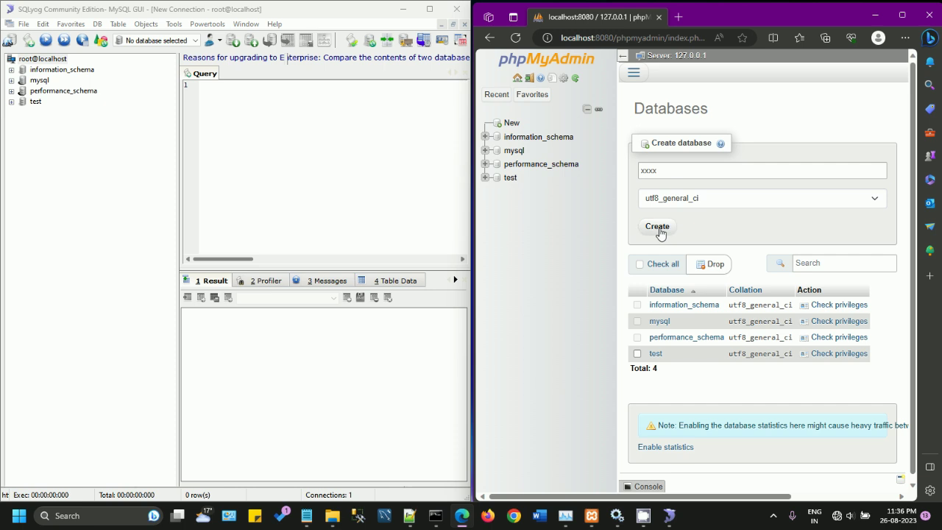
click(658, 227)
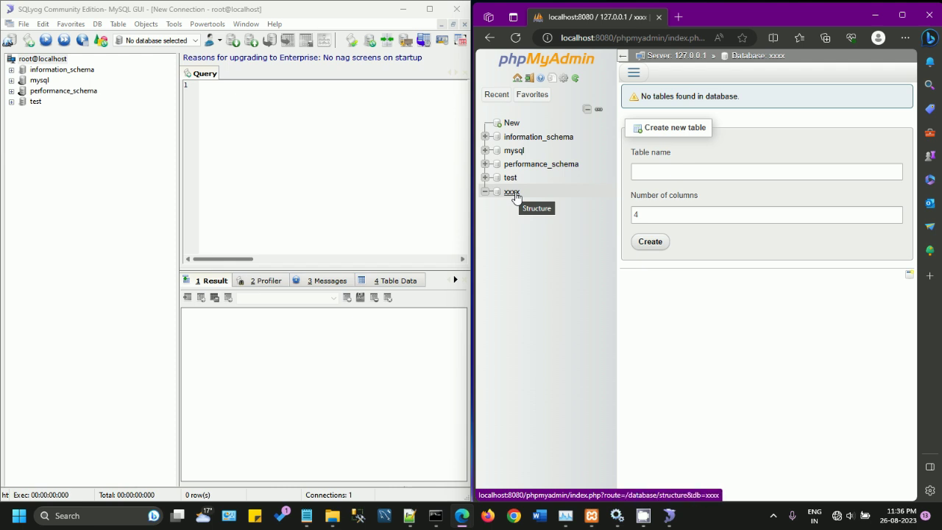
click(140, 14)
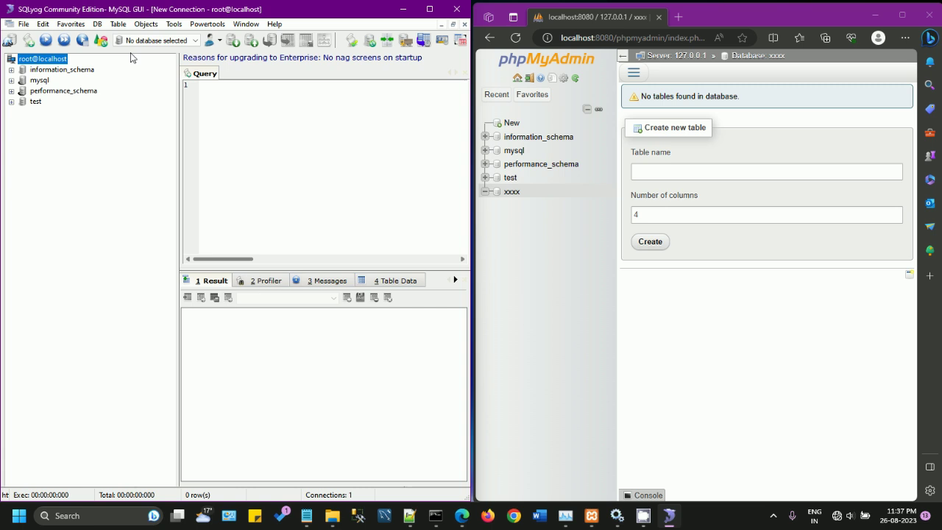
Step: Refresh SQLyog's object browser, select xxxx, then bring back the data folder window
right_click(47, 65)
click(64, 67)
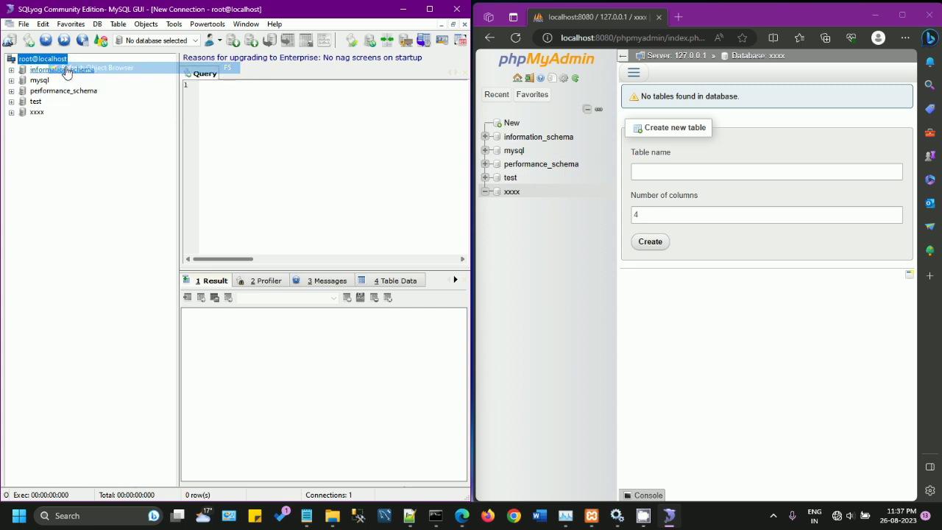
click(37, 113)
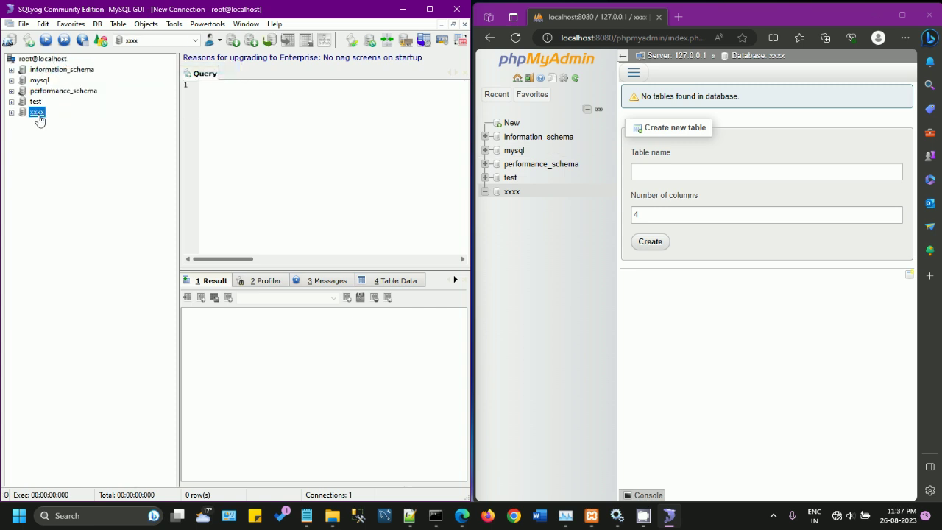
click(543, 207)
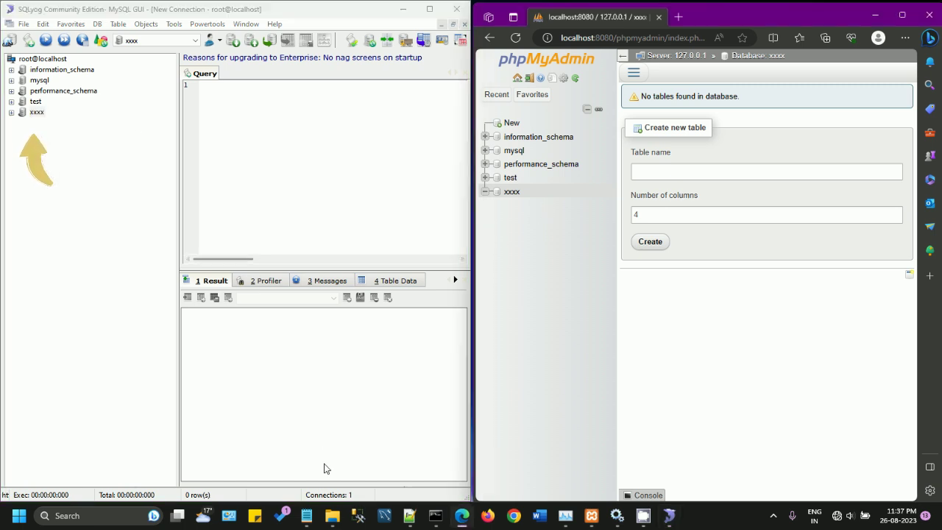
mouse_move(332, 515)
click(363, 474)
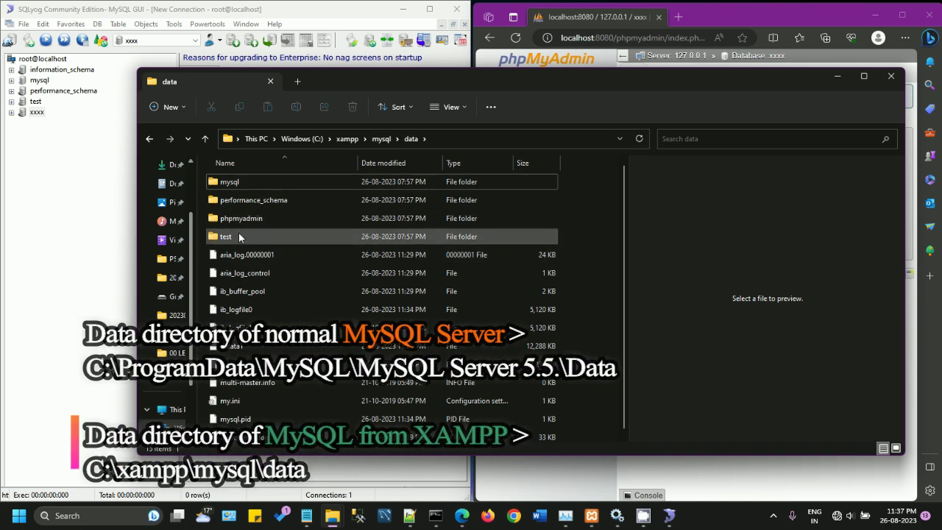
Step: Check C:\ProgramData\MySQL\MySQL Server 5.5\data for the xxxx folder, then minimize the window
click(307, 139)
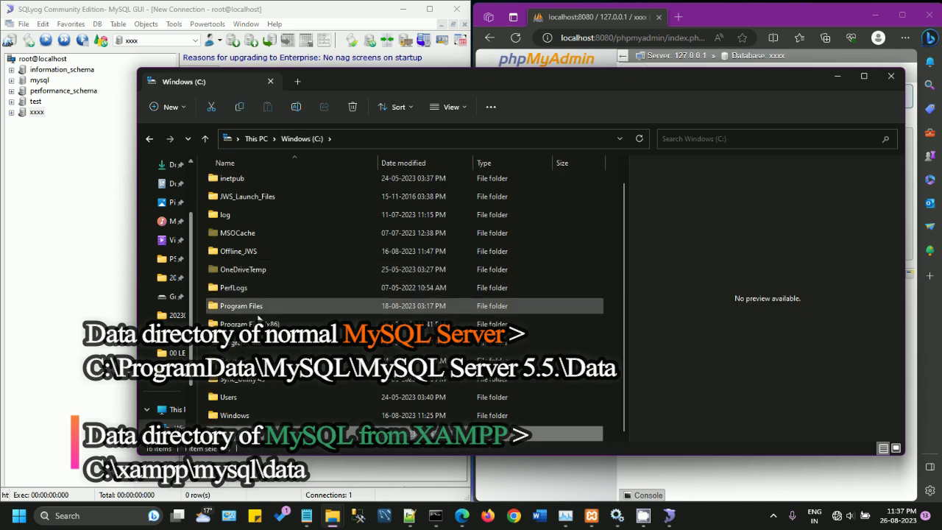
click(256, 345)
double_click(255, 346)
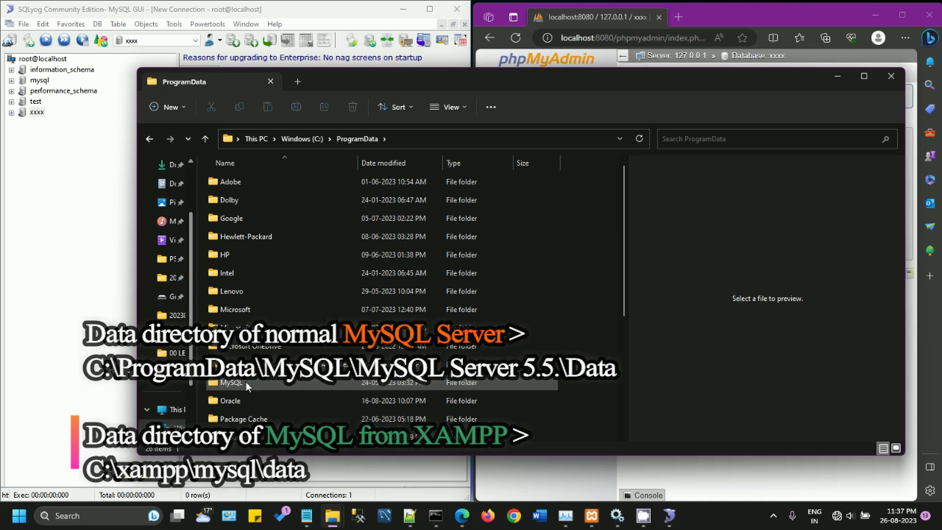
double_click(245, 380)
double_click(256, 183)
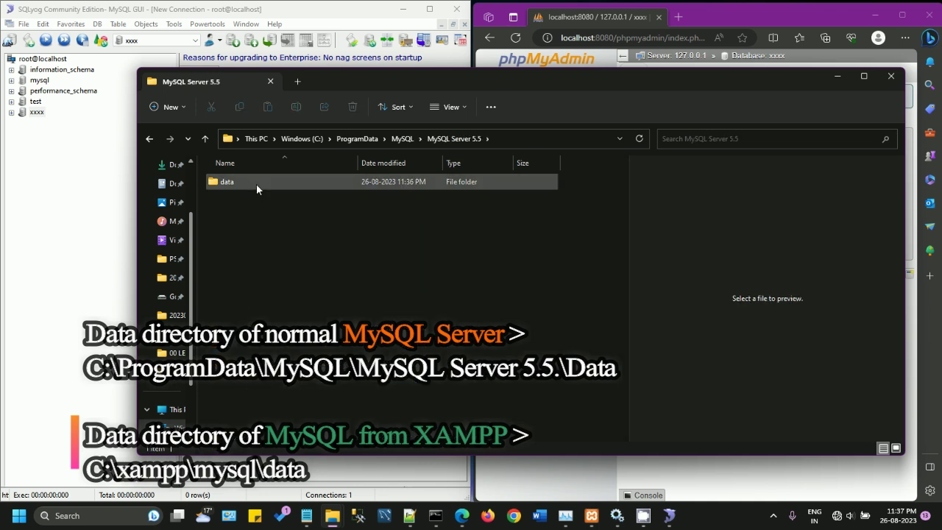
double_click(257, 183)
click(234, 237)
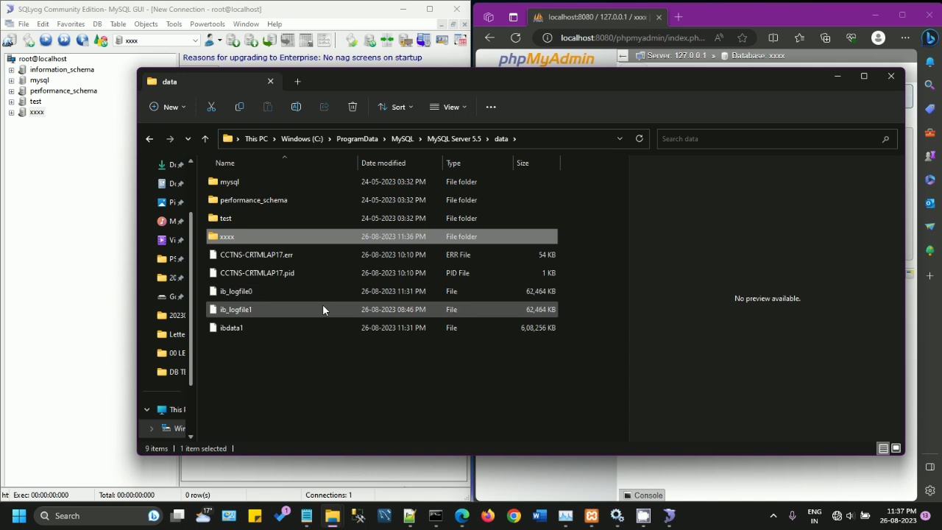
drag(623, 85, 600, 106)
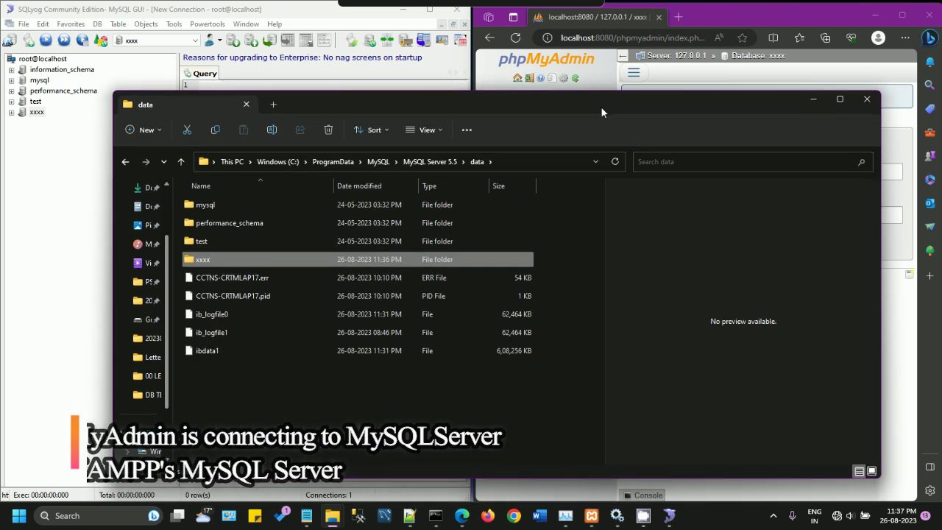
click(815, 97)
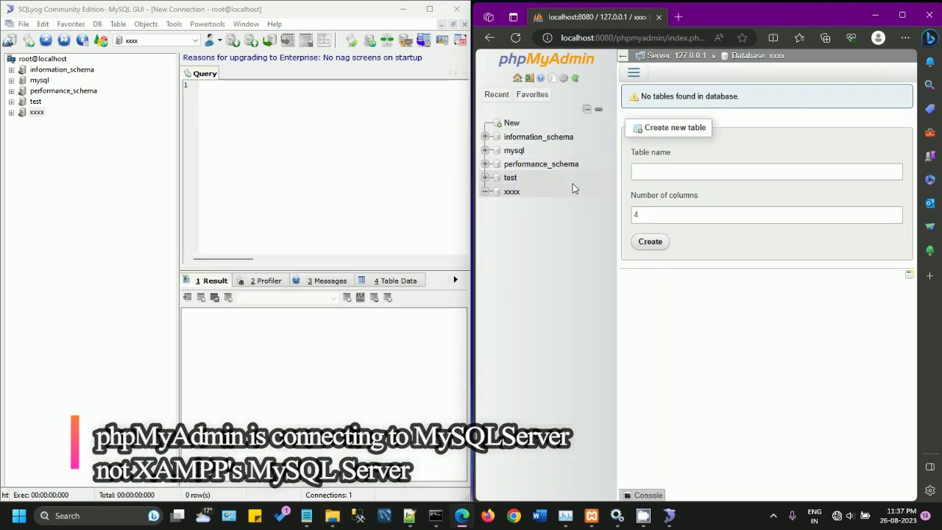
Step: Bring up the XAMPP Control Panel and stop the Apache and MySQL modules
mouse_move(591, 515)
click(596, 482)
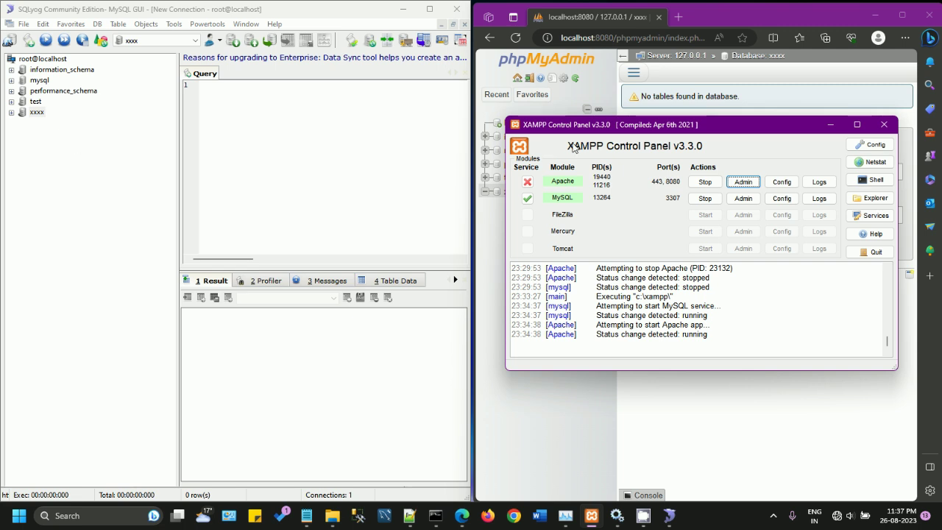
drag(507, 194, 579, 173)
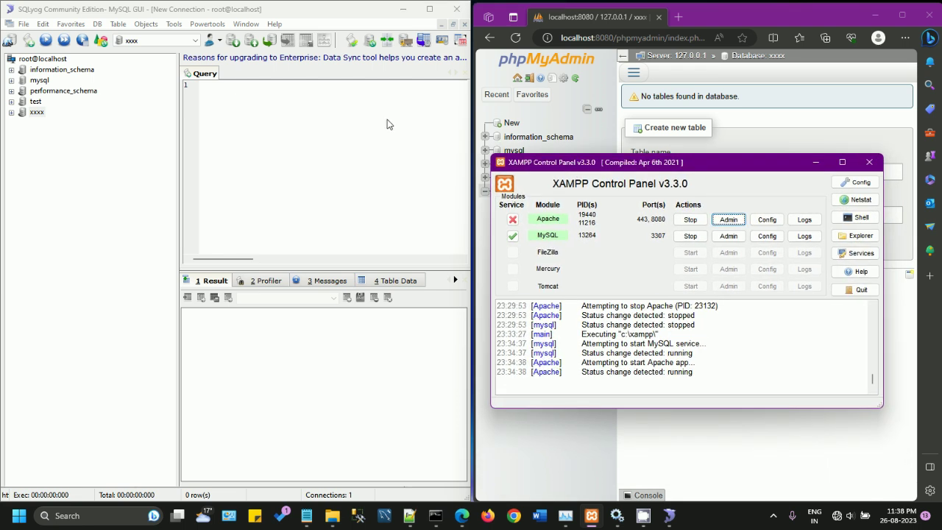
mouse_move(613, 169)
mouse_down()
mouse_move(614, 182)
mouse_move(610, 162)
mouse_up()
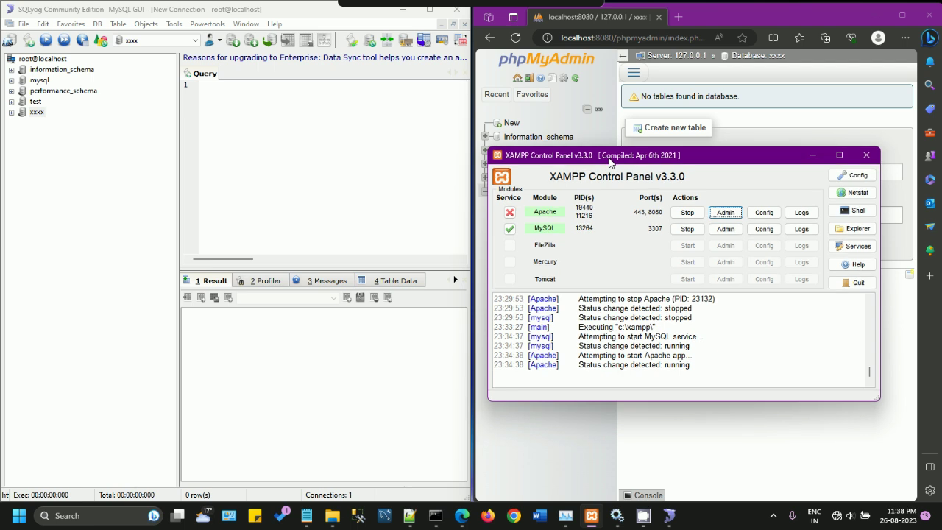
click(687, 213)
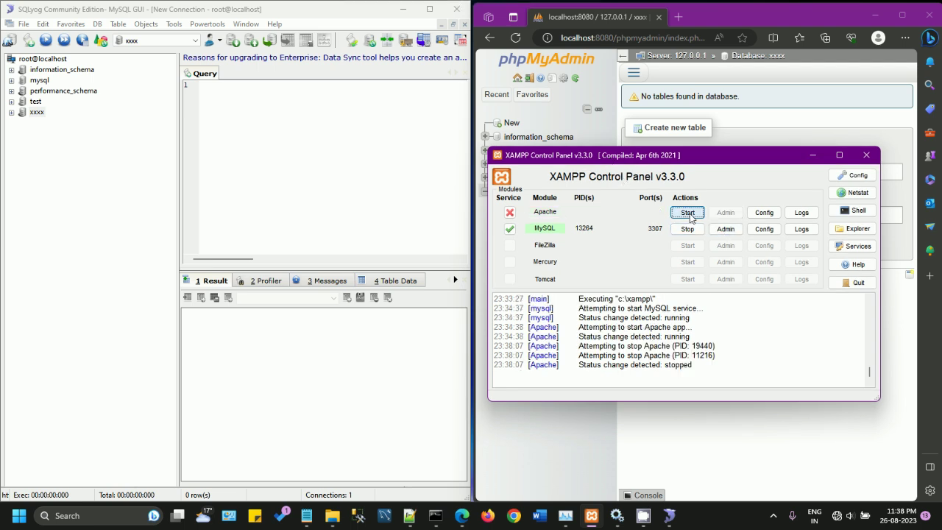
click(693, 231)
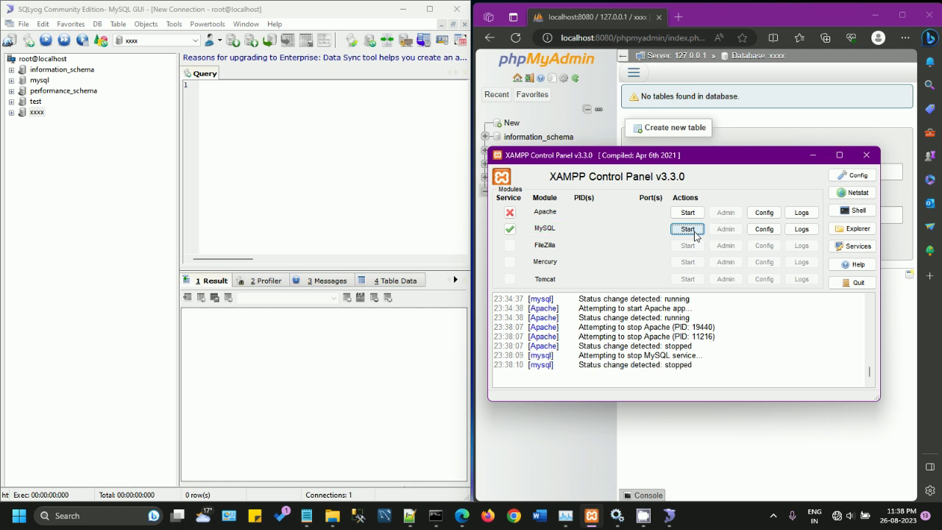
drag(595, 156, 578, 152)
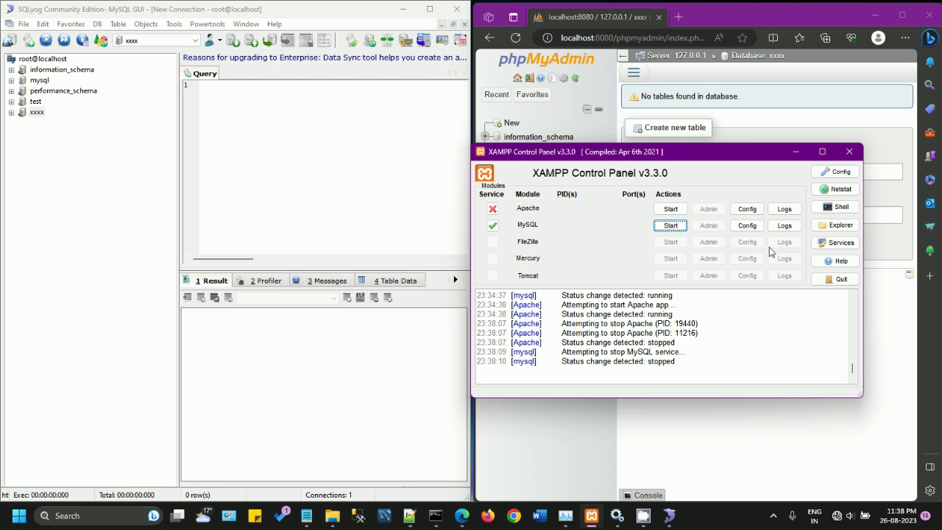
click(754, 212)
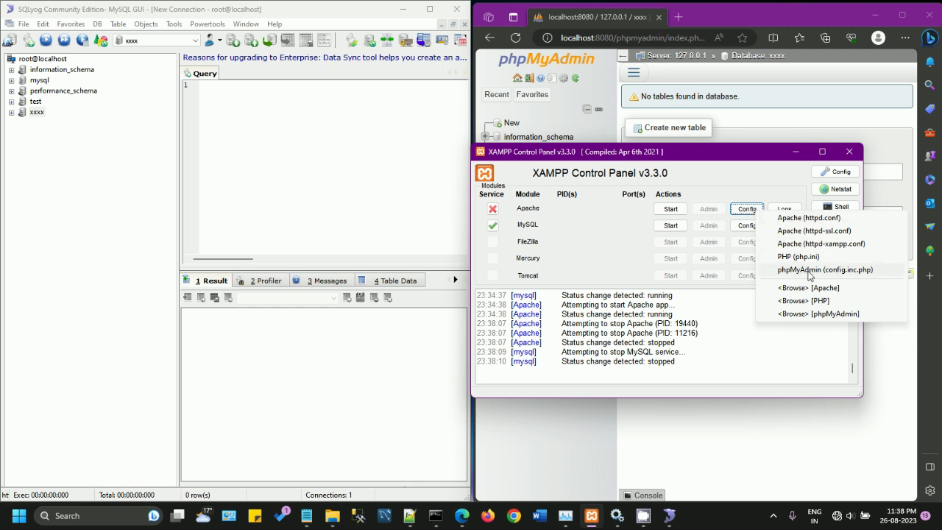
click(853, 271)
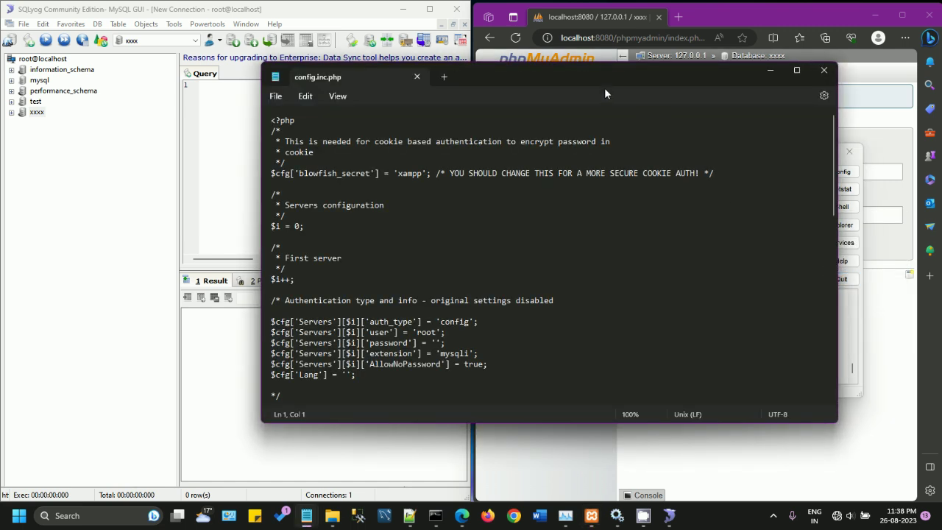
double_click(558, 74)
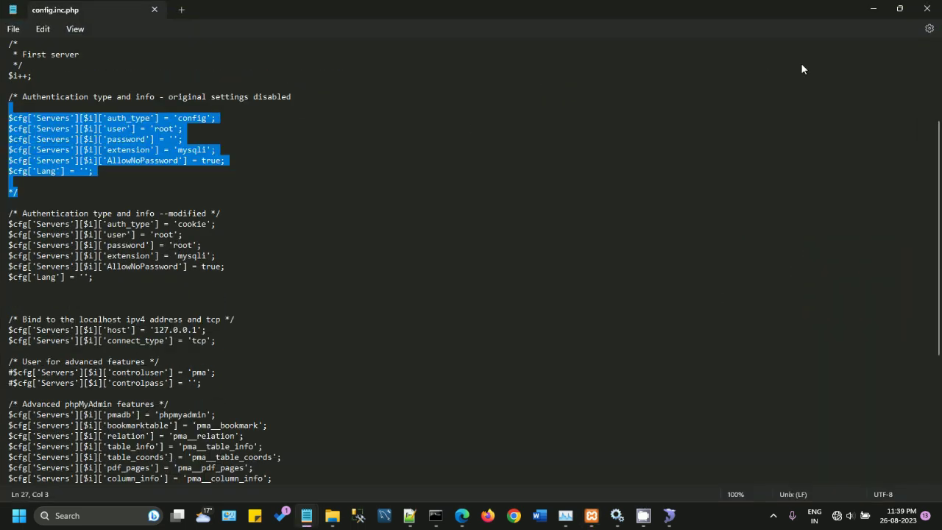
click(926, 10)
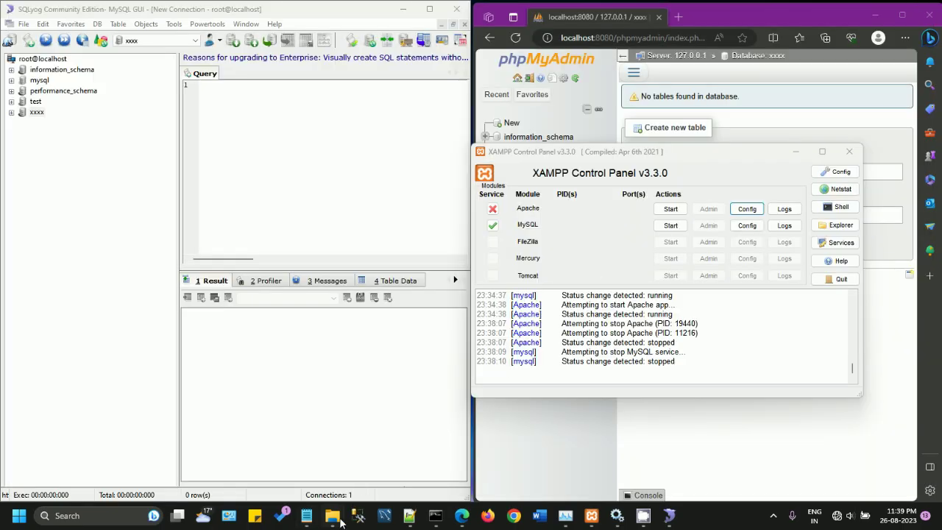
mouse_move(335, 519)
click(375, 471)
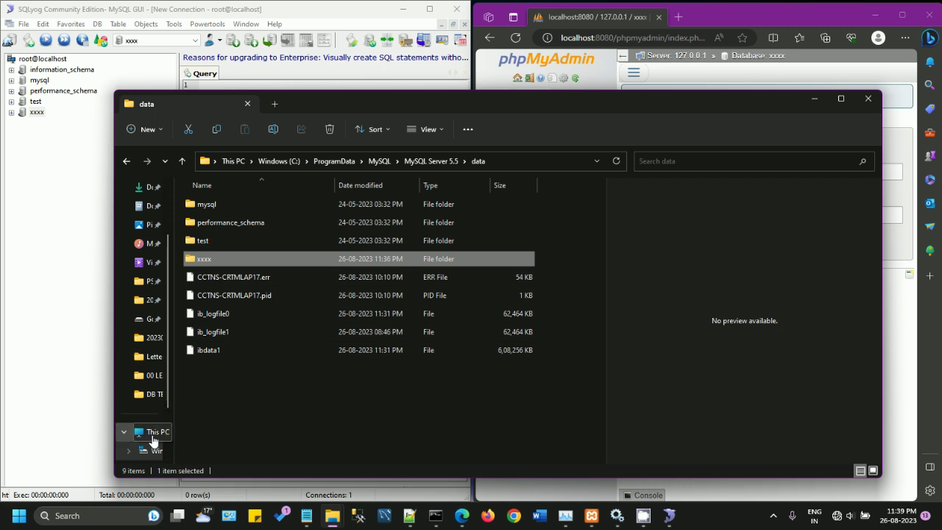
Step: Browse to C:\xampp\phpMyAdmin and open config.inc.php with Notepad++
click(293, 160)
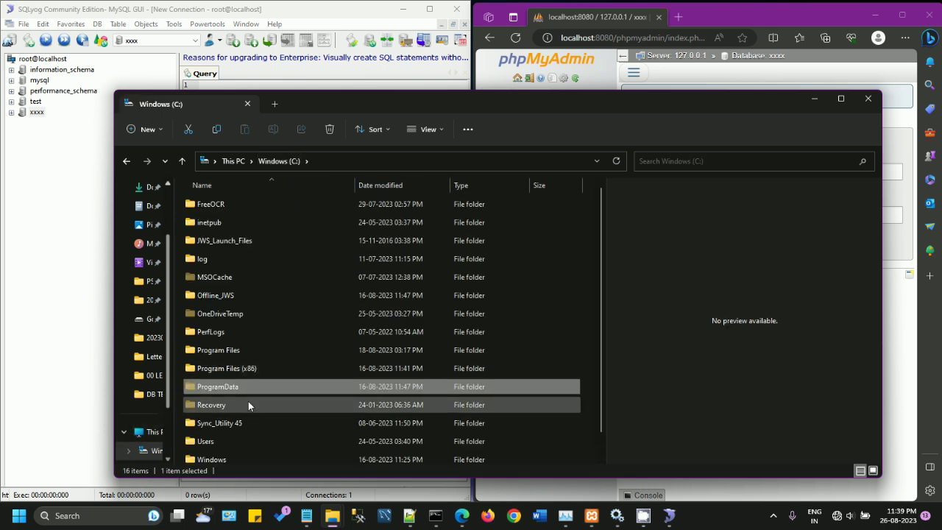
scroll(248, 401, down, 1)
double_click(220, 458)
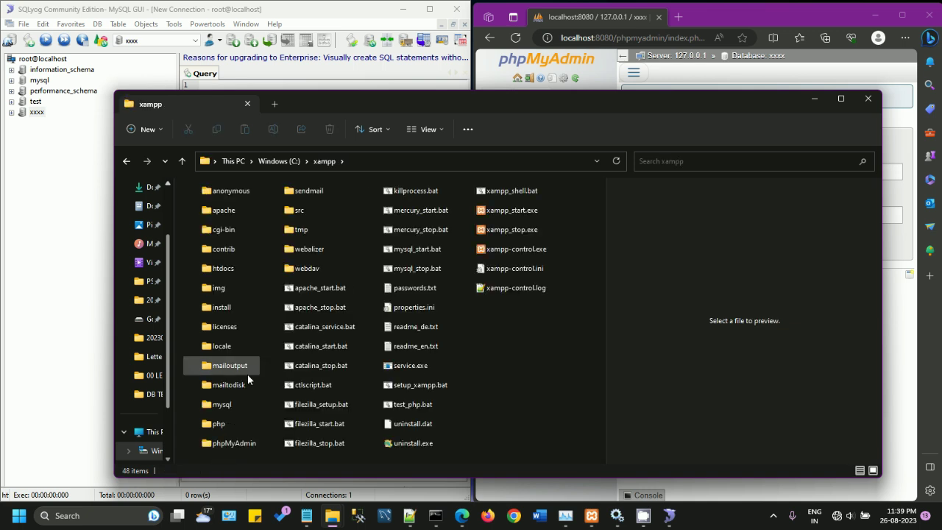
double_click(235, 444)
scroll(259, 401, down, 5)
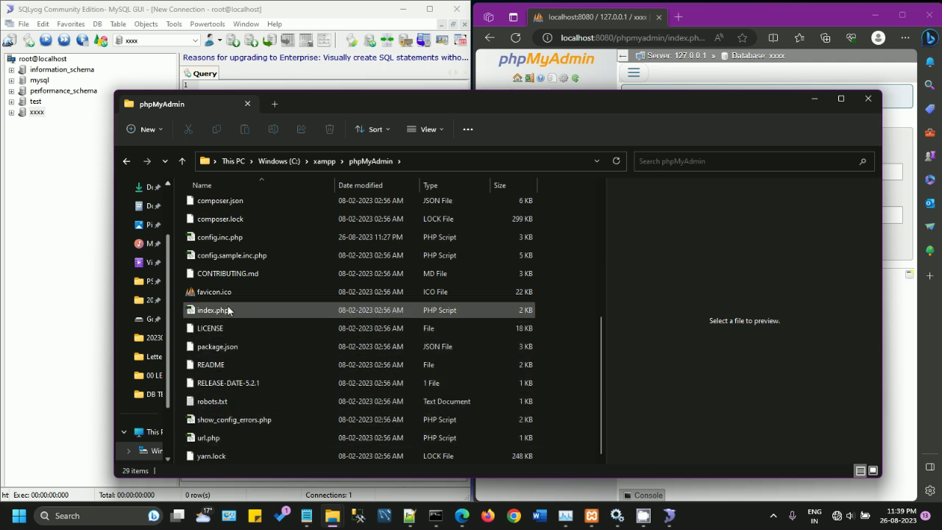
click(226, 245)
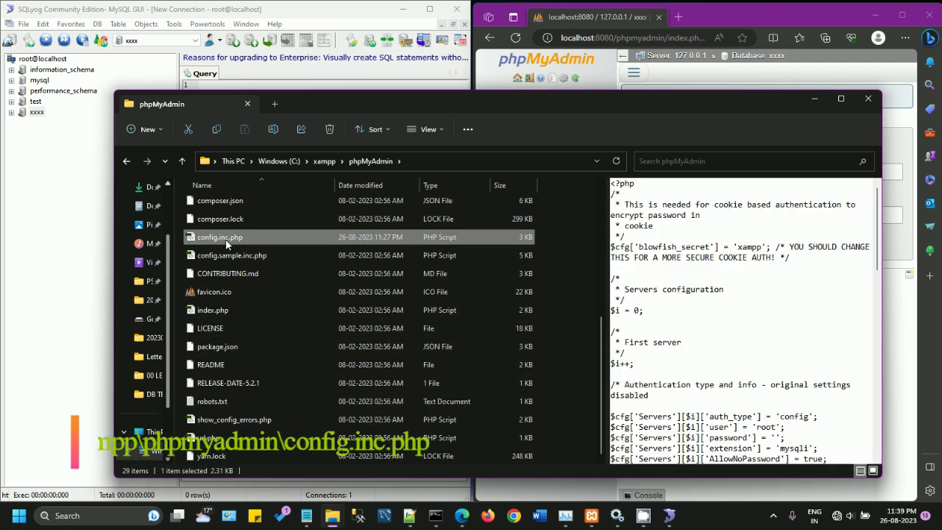
right_click(225, 246)
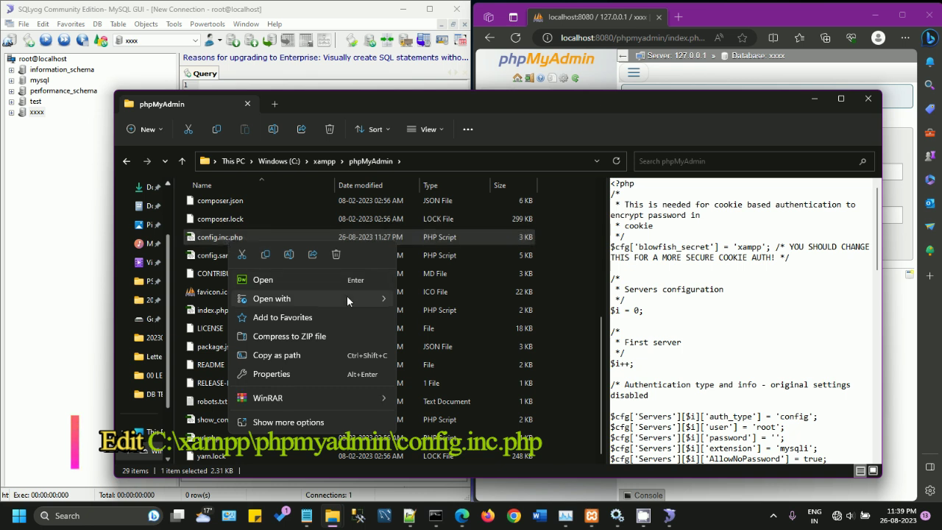
mouse_move(347, 296)
click(438, 318)
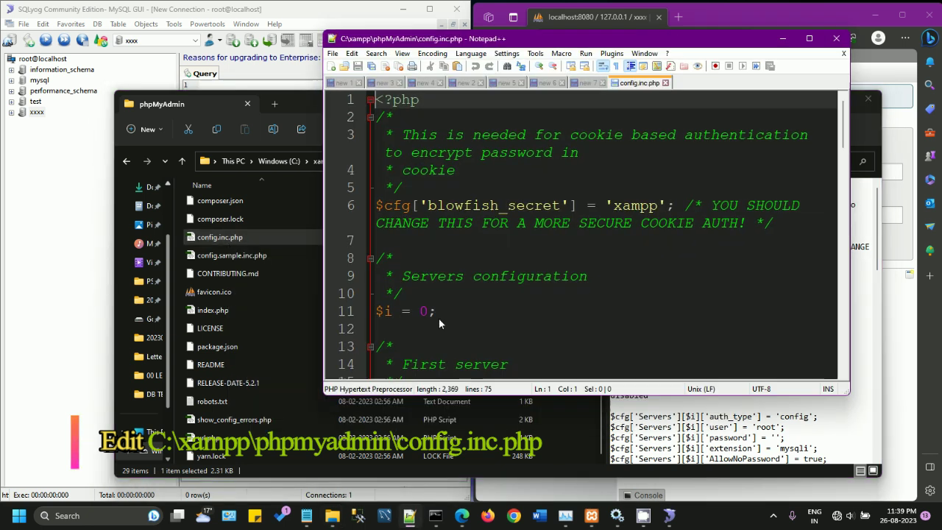
Step: Maximize Notepad++ and place the cursor on line 27, then on empty line 36
click(809, 38)
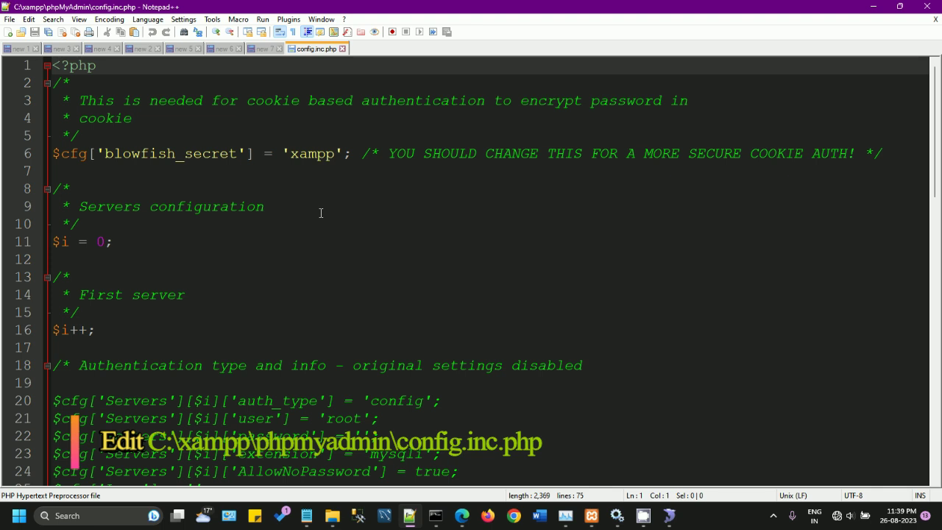
scroll(322, 212, down, 4)
scroll(321, 212, down, 1)
scroll(322, 212, up, 1)
click(388, 312)
scroll(388, 294, down, 2)
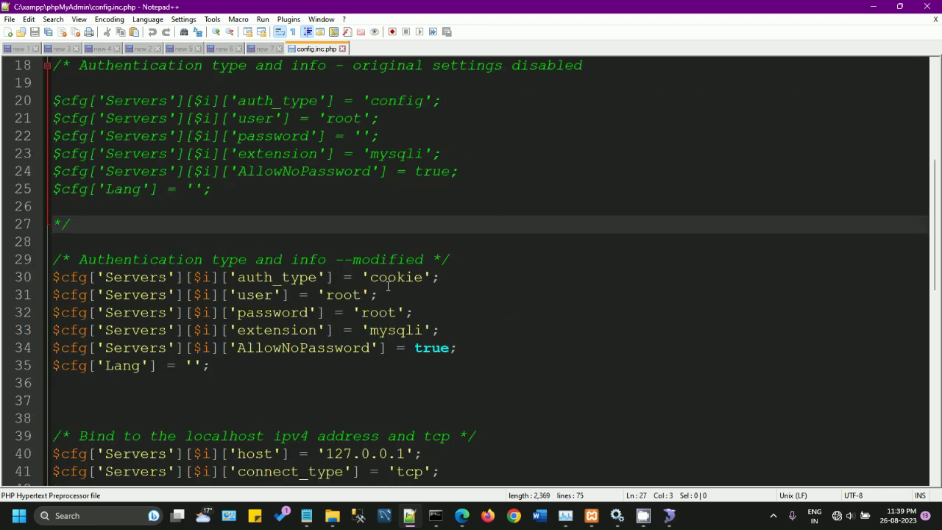
click(147, 387)
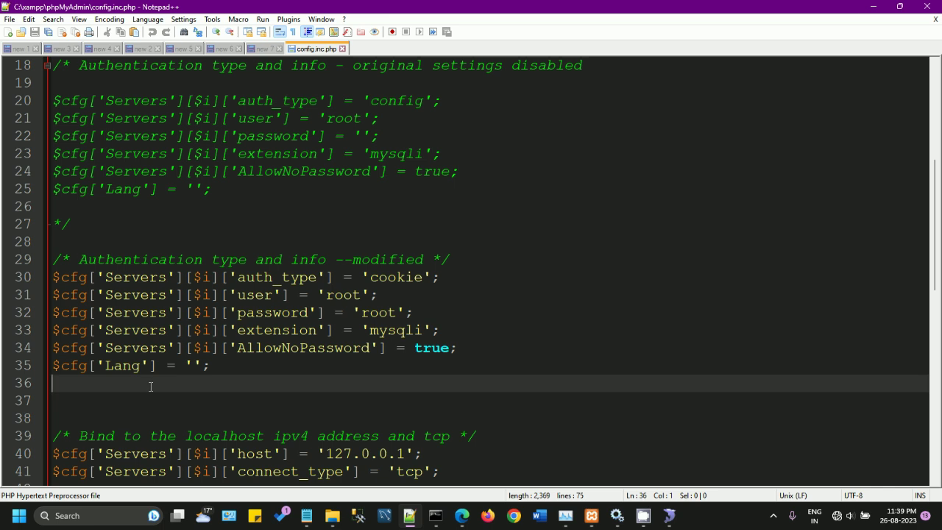
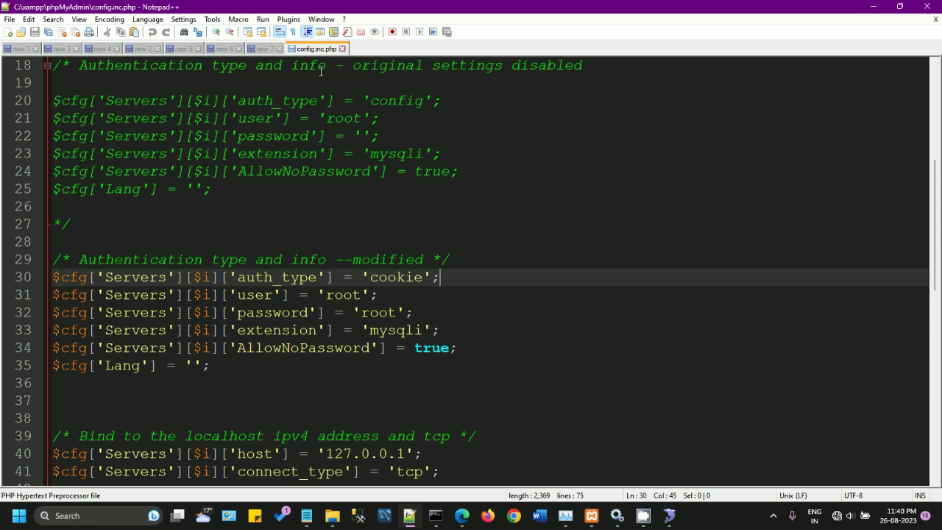
Step: Copy the port 3307 line from the 'new 7' tab into line 36 of config.inc.php and save it
scroll(295, 255, down, 2)
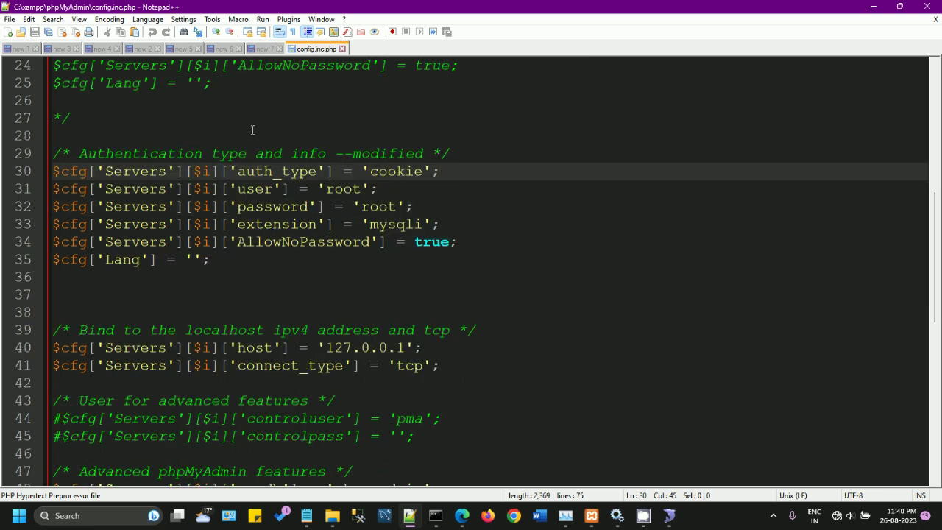
click(262, 50)
key(shift+Home)
key(ctrl+Tab)
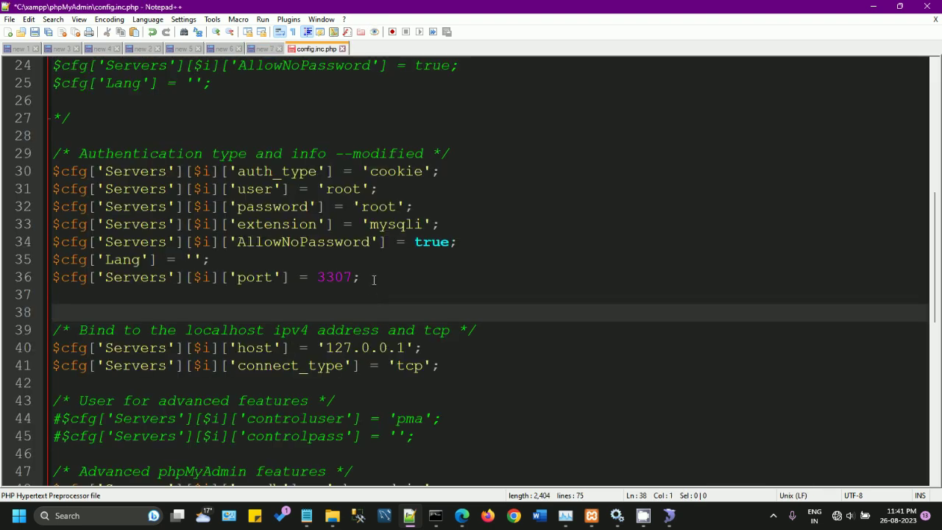
drag(373, 280, 28, 276)
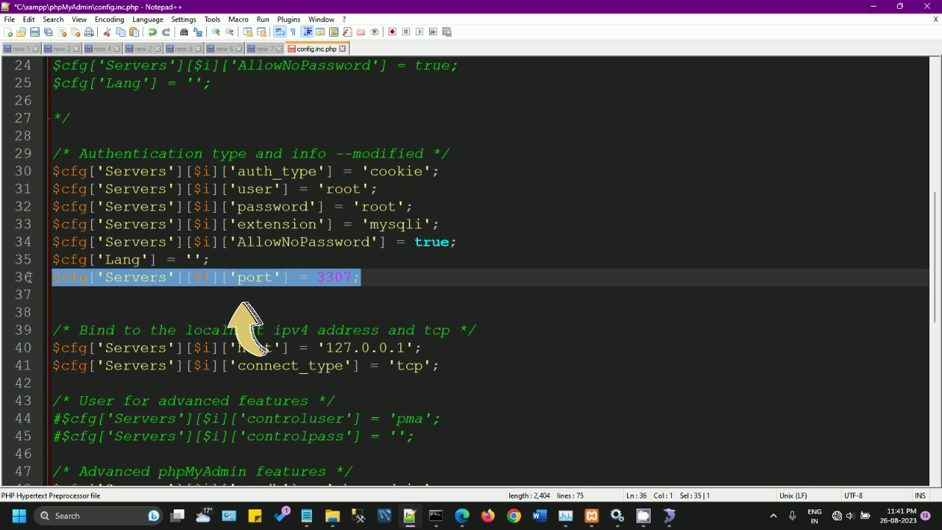
click(113, 153)
drag(113, 153, 326, 153)
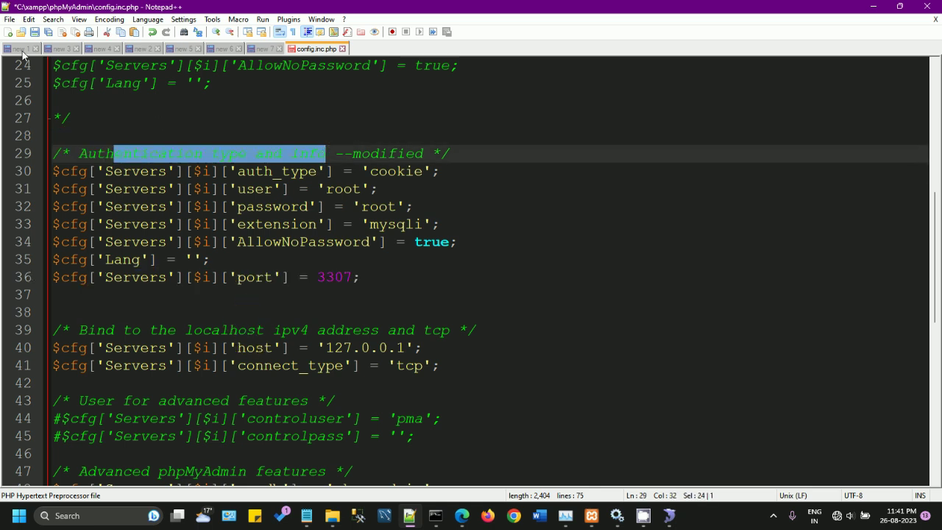
click(35, 32)
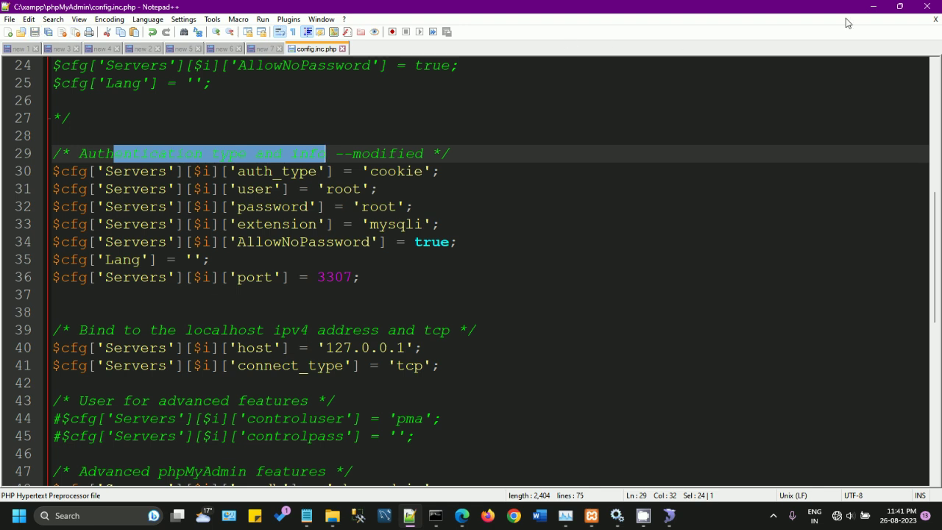
click(873, 7)
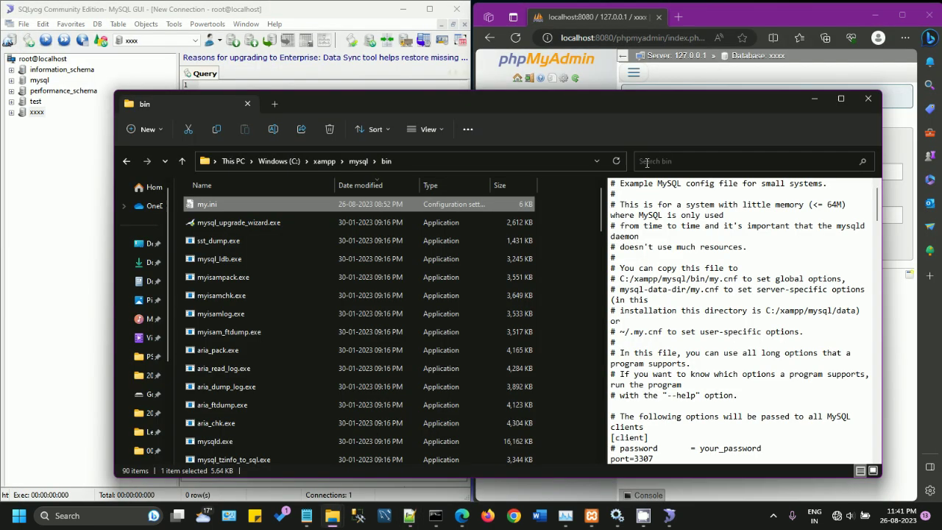
Step: Refresh SQLyog's object browser for the root@localhost connection
click(814, 98)
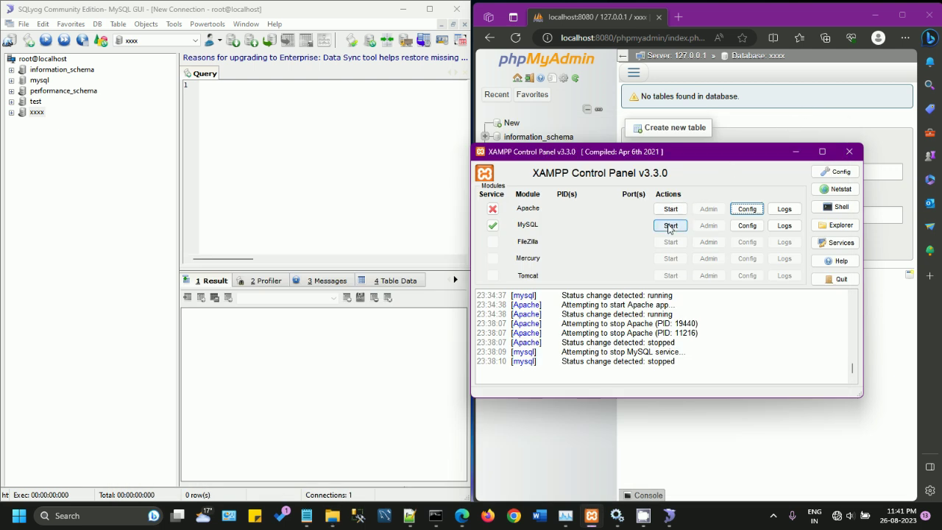
click(929, 16)
click(46, 60)
right_click(49, 63)
click(66, 71)
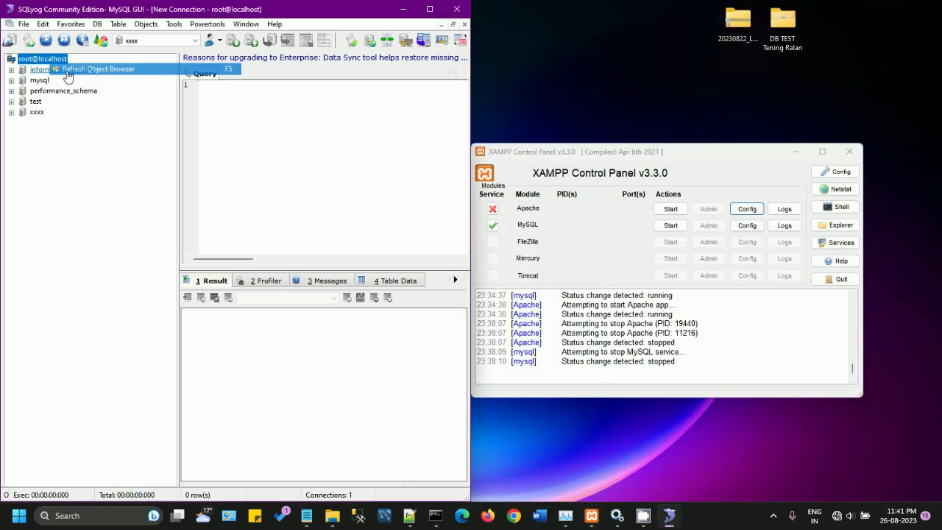
Step: Start MySQL on 3307 and Apache on 443/8080, then open the XAMPP dashboard
click(670, 225)
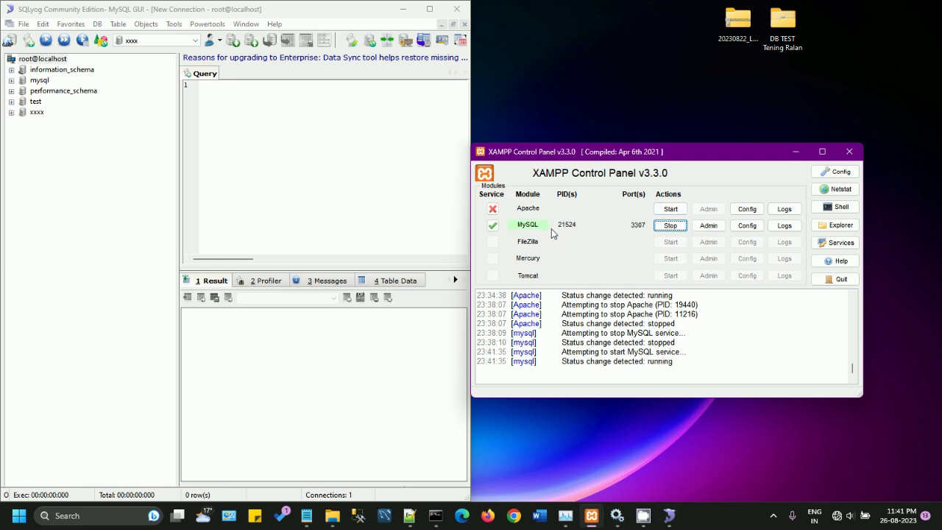
click(671, 209)
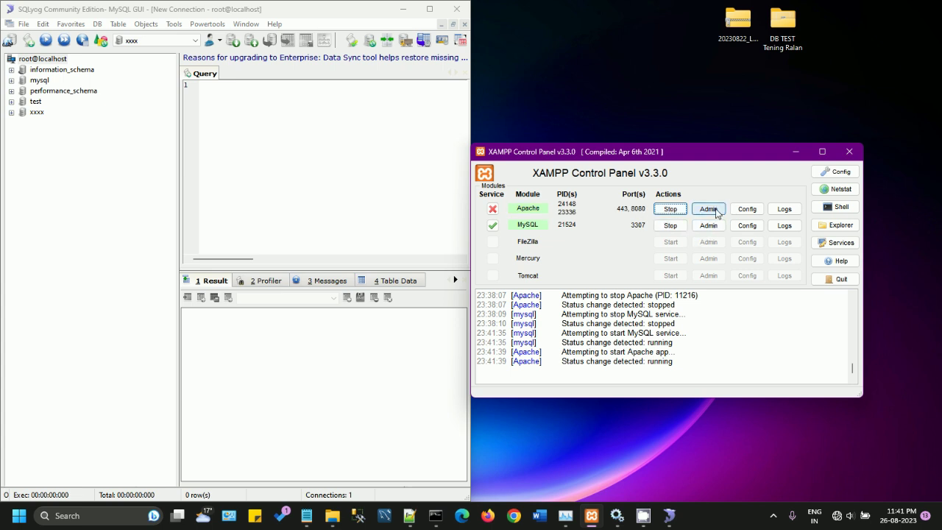
click(709, 209)
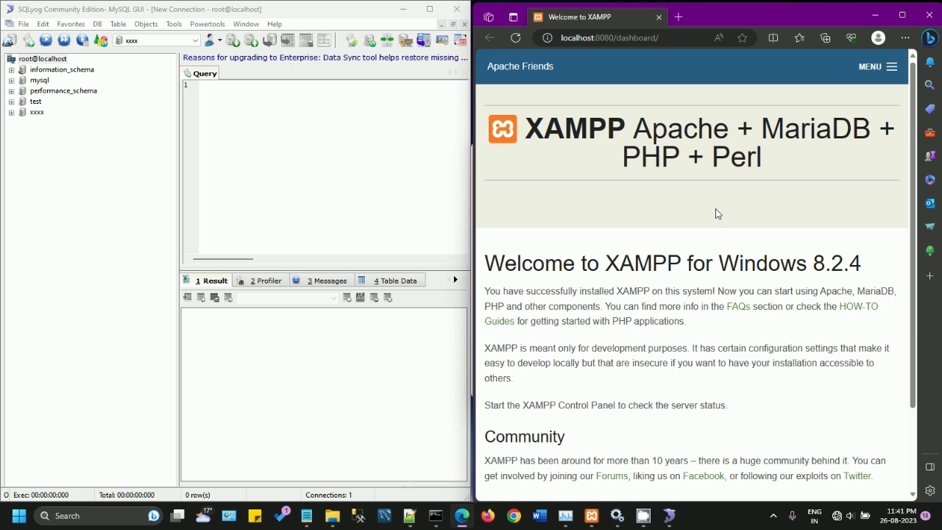
Step: Go to phpMyAdmin from the XAMPP dashboard at localhost:8080
click(893, 69)
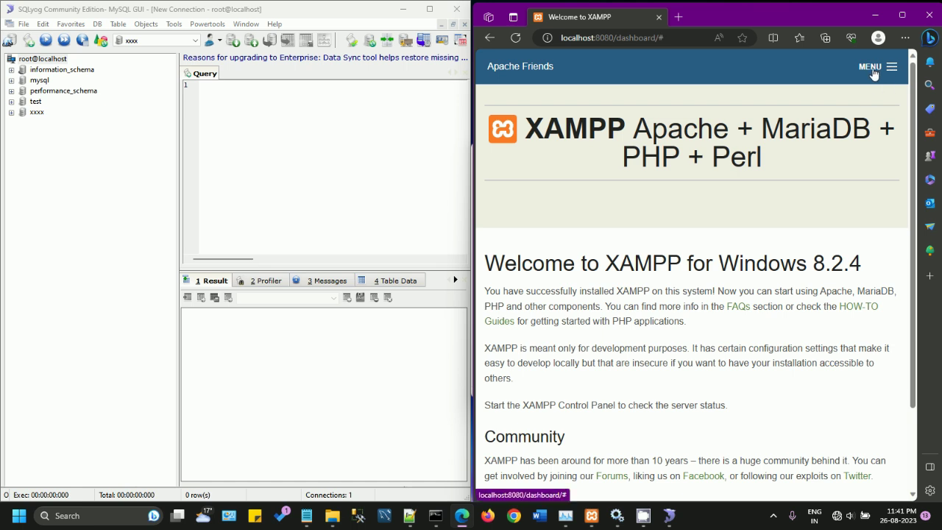
click(903, 16)
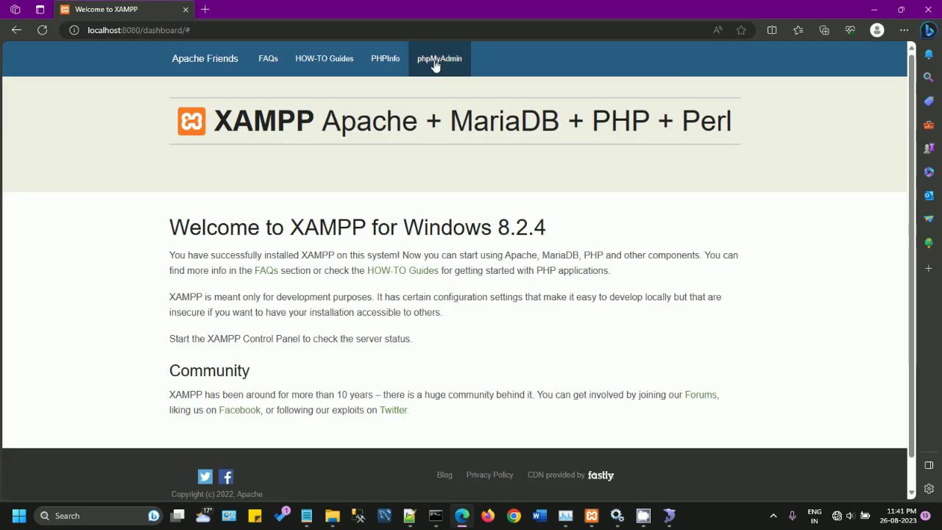
click(436, 63)
click(901, 9)
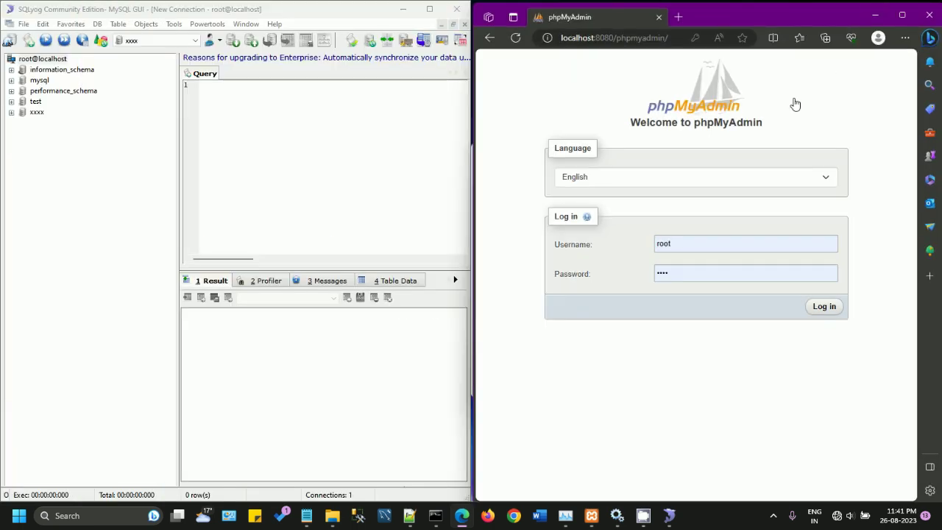
Step: Attempt a root login and get the access-denied error 1045
click(820, 312)
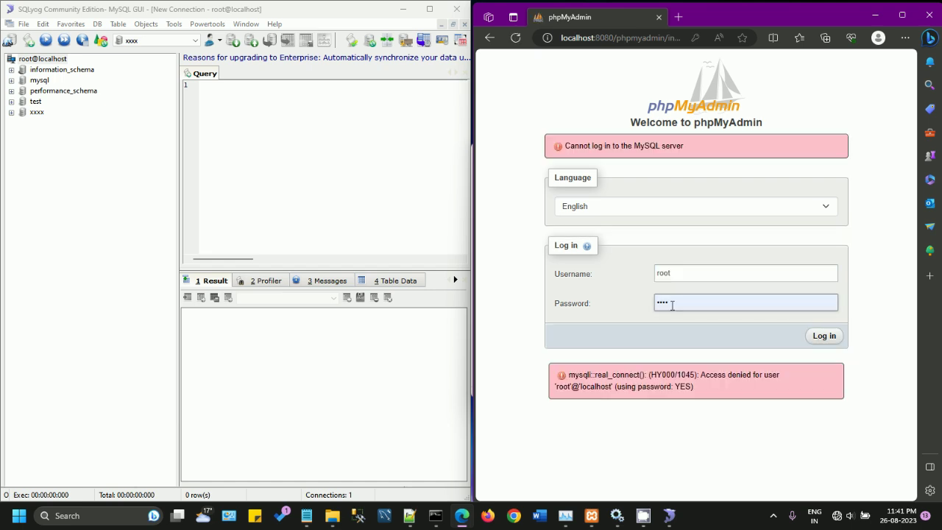
drag(711, 375, 762, 383)
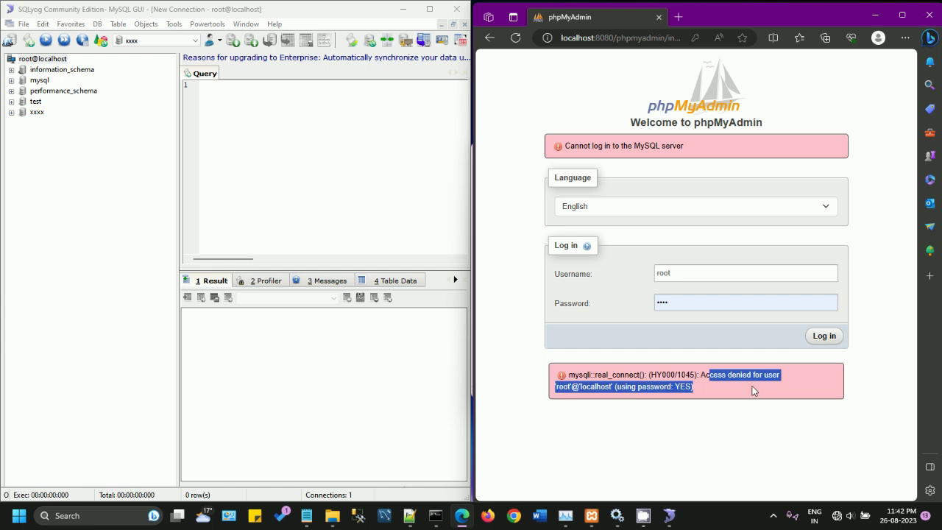
click(721, 394)
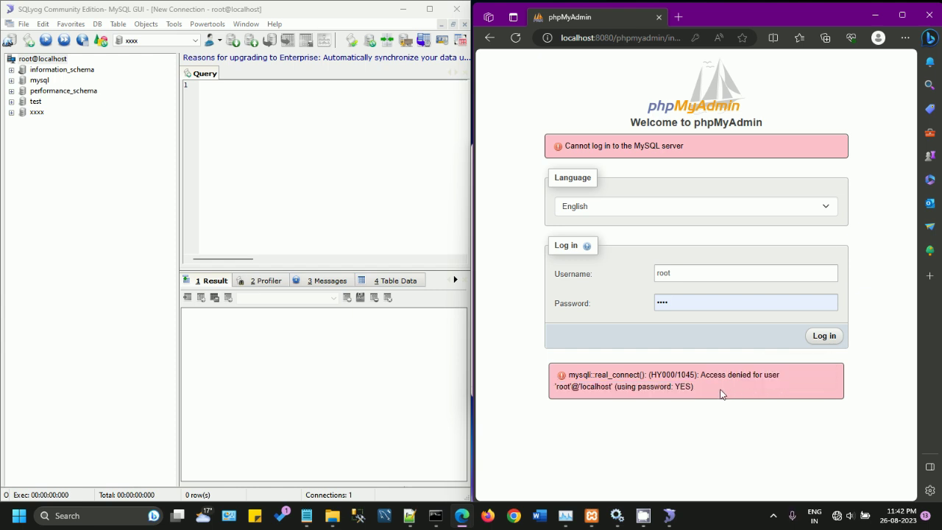
click(411, 516)
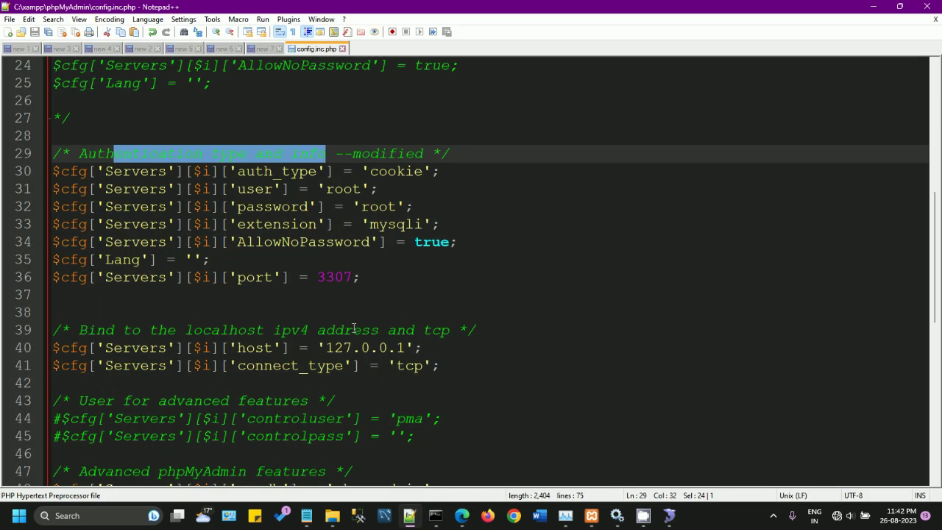
Step: Note AllowNoPassword = true, then log in to phpMyAdmin as root with an empty password
drag(237, 242, 461, 243)
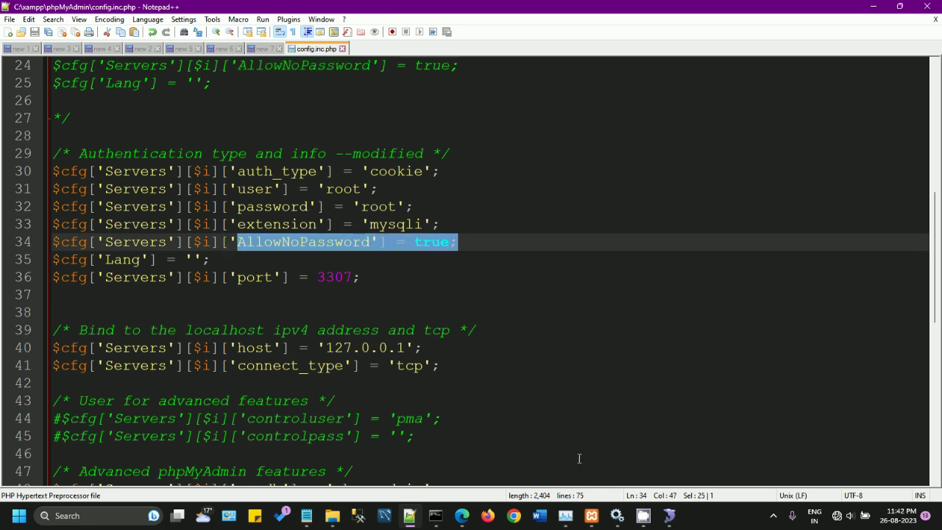
click(462, 516)
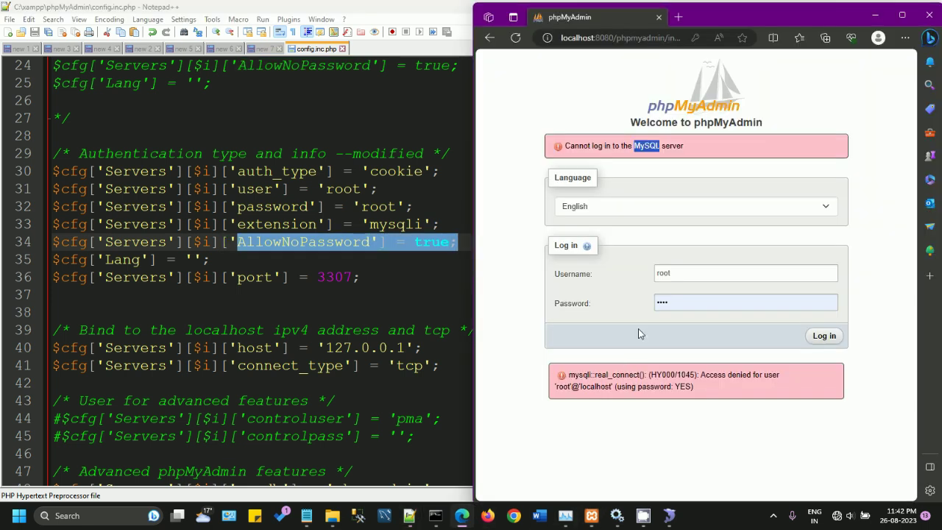
click(637, 304)
key(BackSpace)
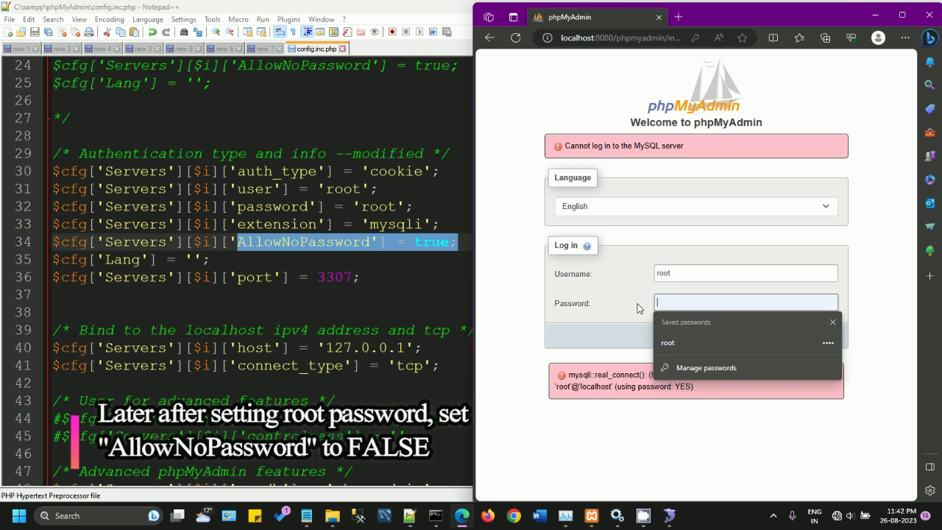
click(824, 337)
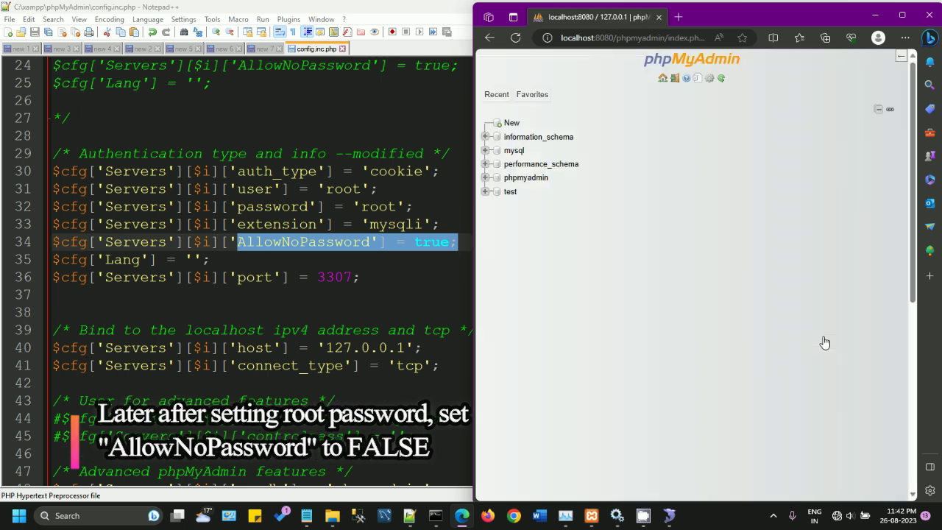
click(875, 15)
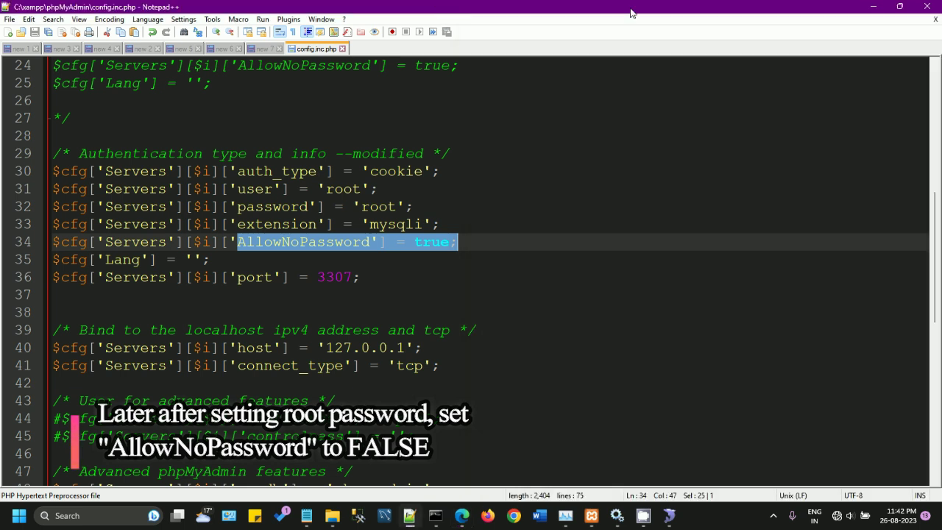
click(875, 8)
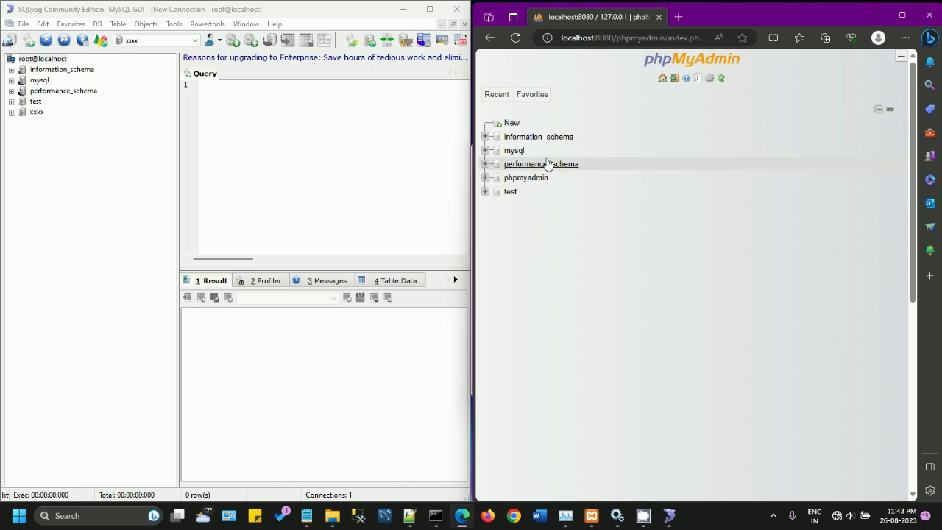
Step: Refresh SQLyog's database tree, select xxxx, and show phpMyAdmin's home page full screen
right_click(61, 65)
click(70, 69)
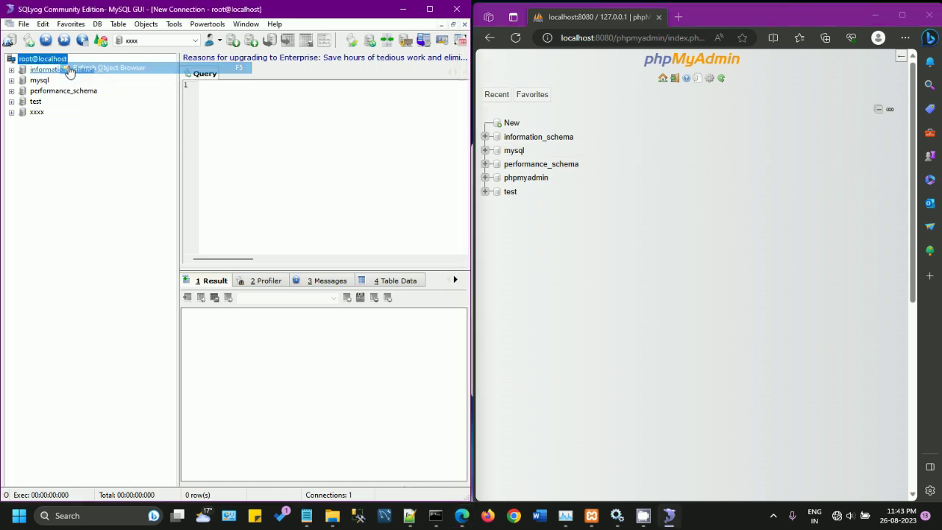
click(37, 115)
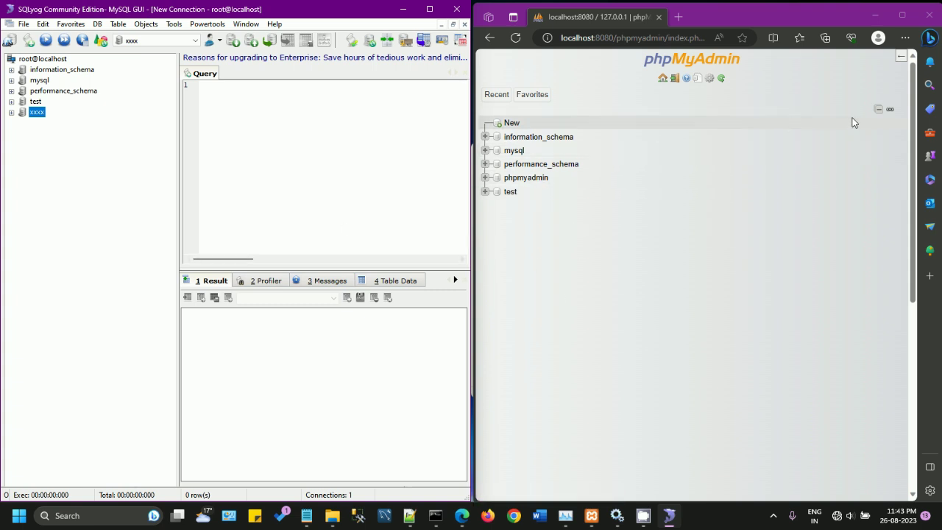
click(903, 16)
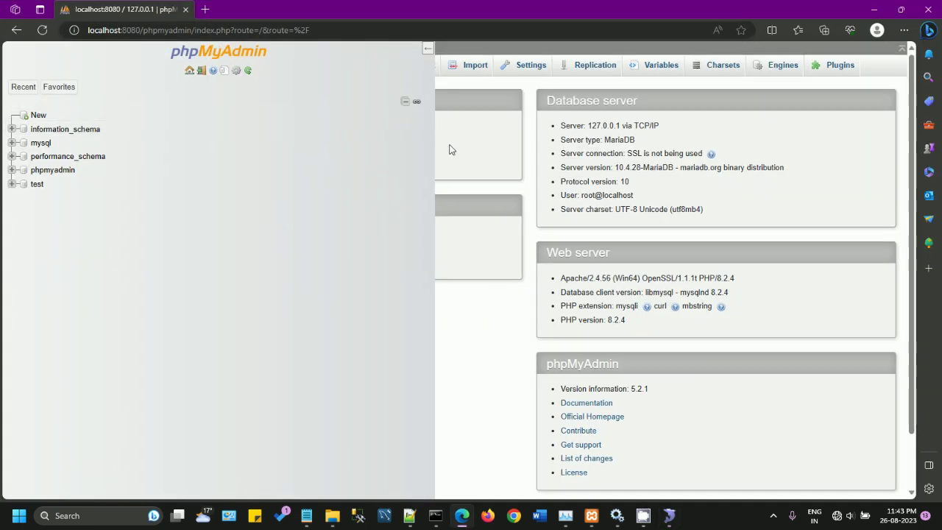
Step: Create an empty database named yyyy from phpMyAdmin's Databases page
click(427, 52)
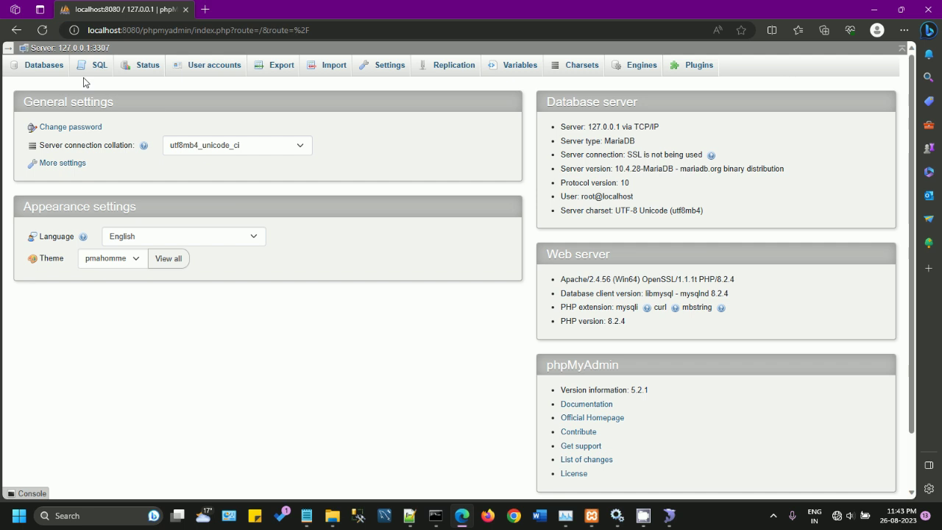
click(9, 54)
drag(435, 137, 142, 145)
click(170, 68)
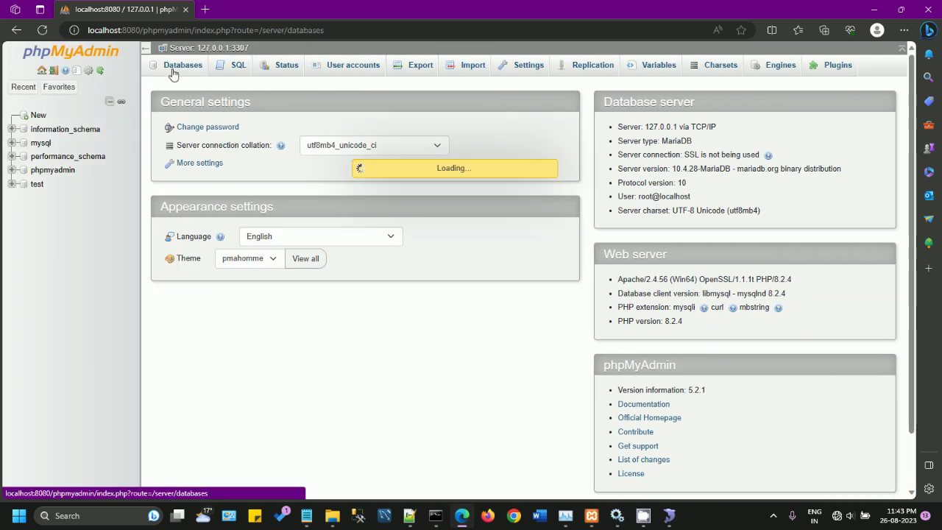
click(243, 163)
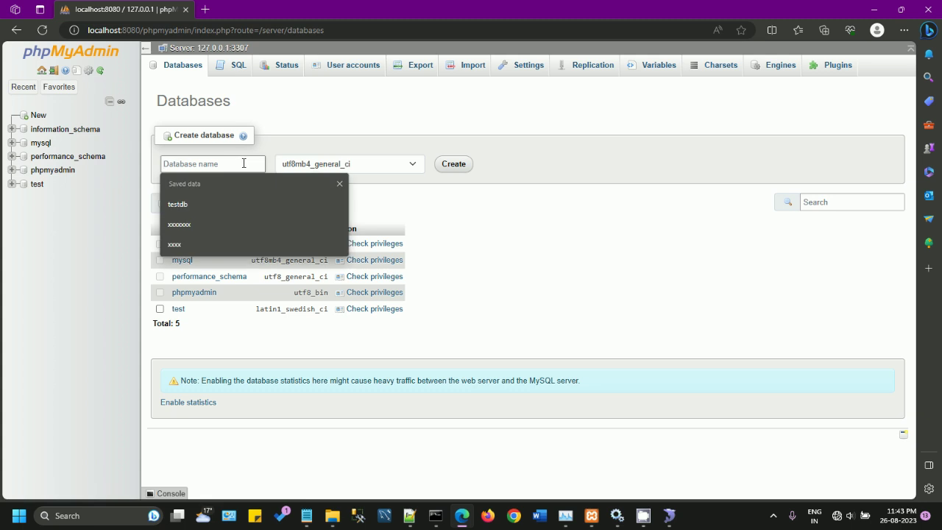
text(yyyy)
click(454, 164)
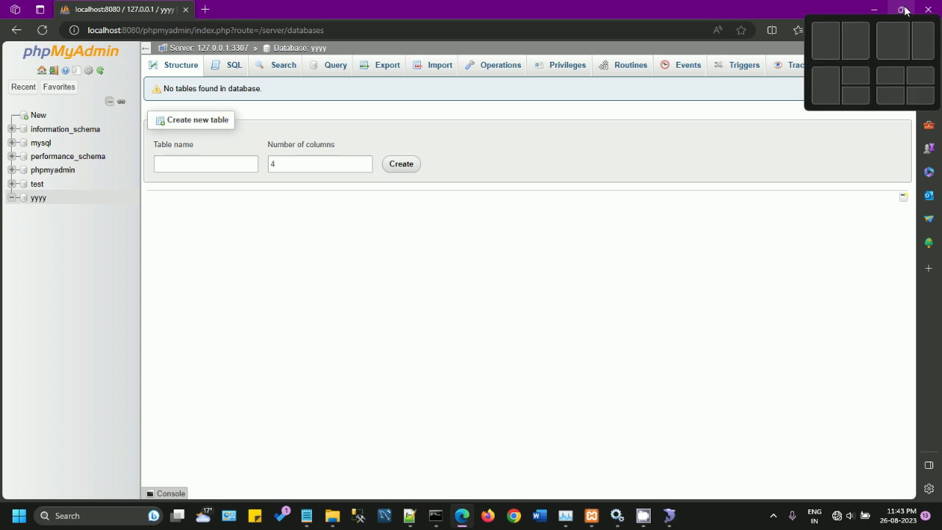
drag(781, 5, 940, 123)
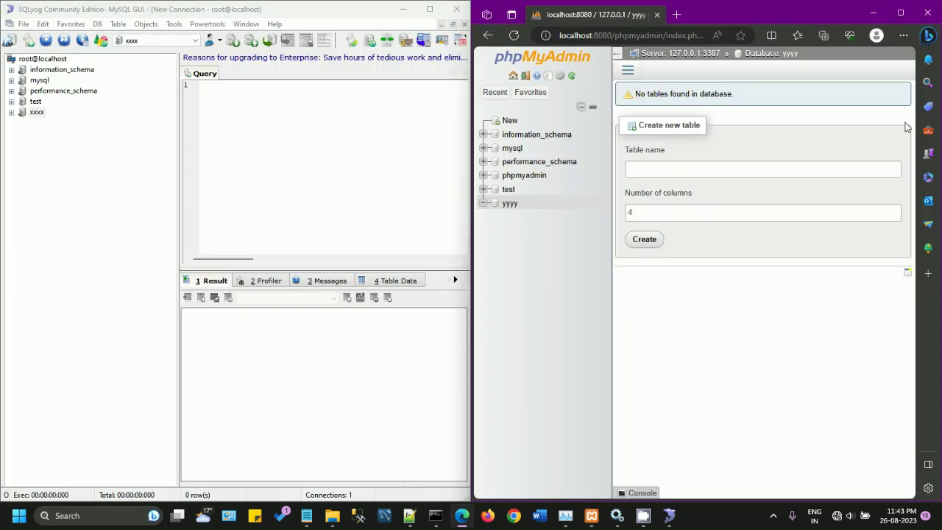
Step: Refresh SQLyog's object browser for root@localhost
right_click(39, 59)
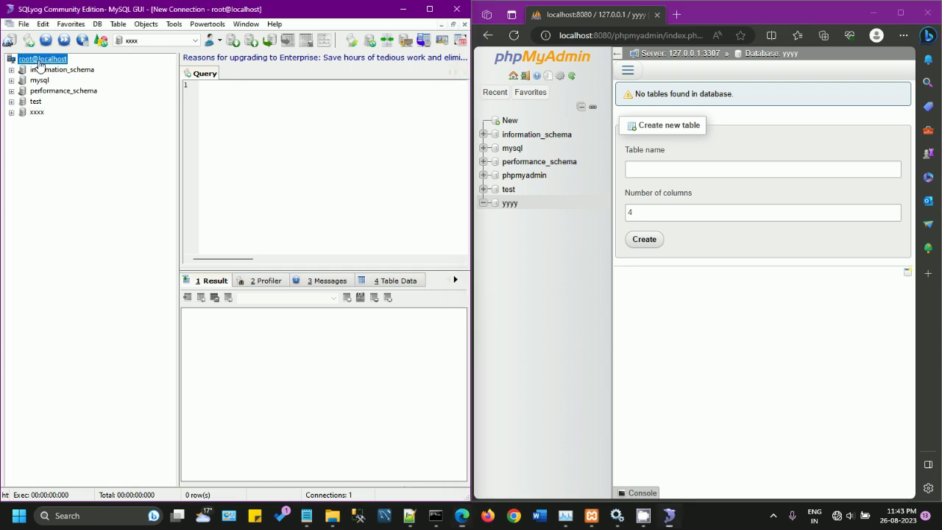
click(65, 68)
right_click(50, 59)
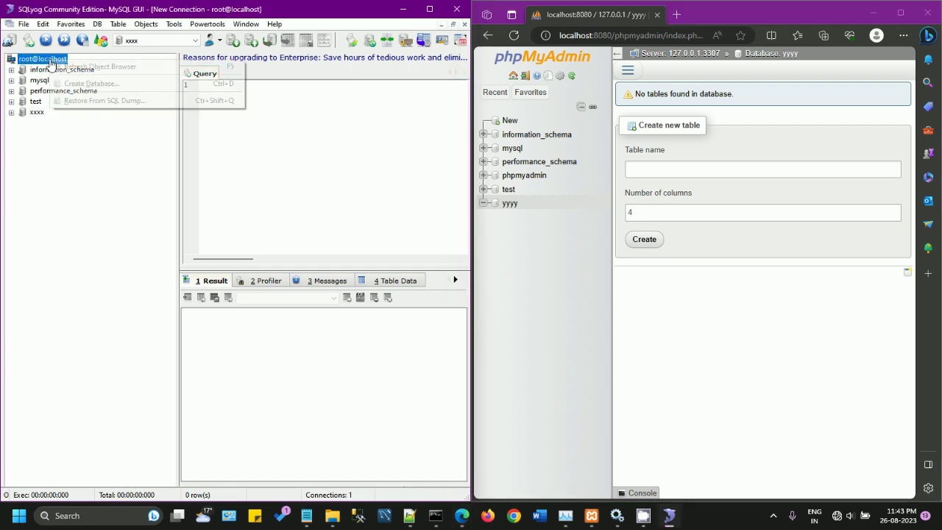
click(69, 68)
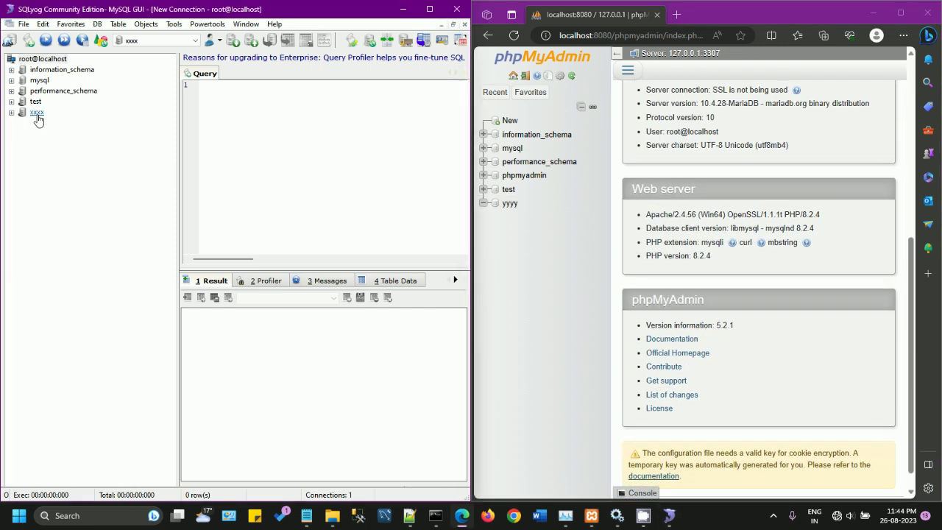
Step: Drop the xxxx database in SQLyog and reload phpMyAdmin
right_click(38, 120)
click(87, 284)
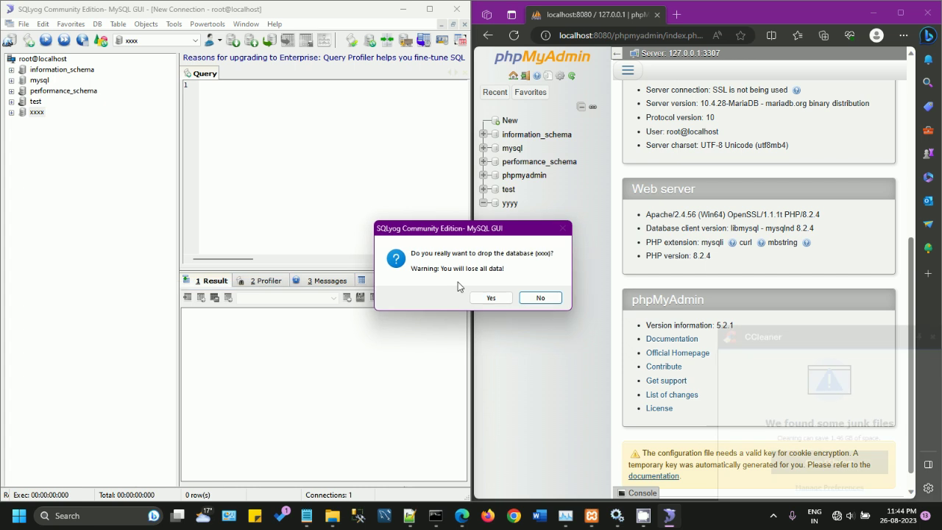
click(494, 297)
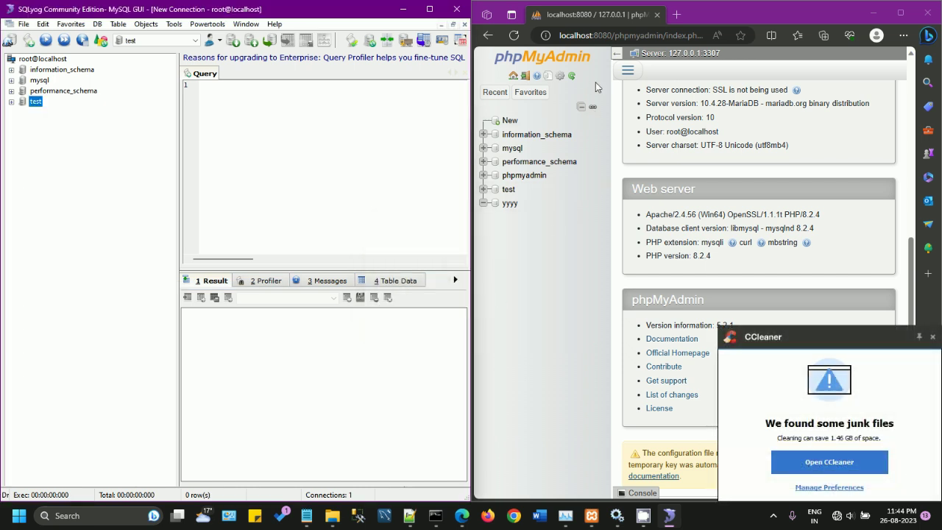
click(513, 36)
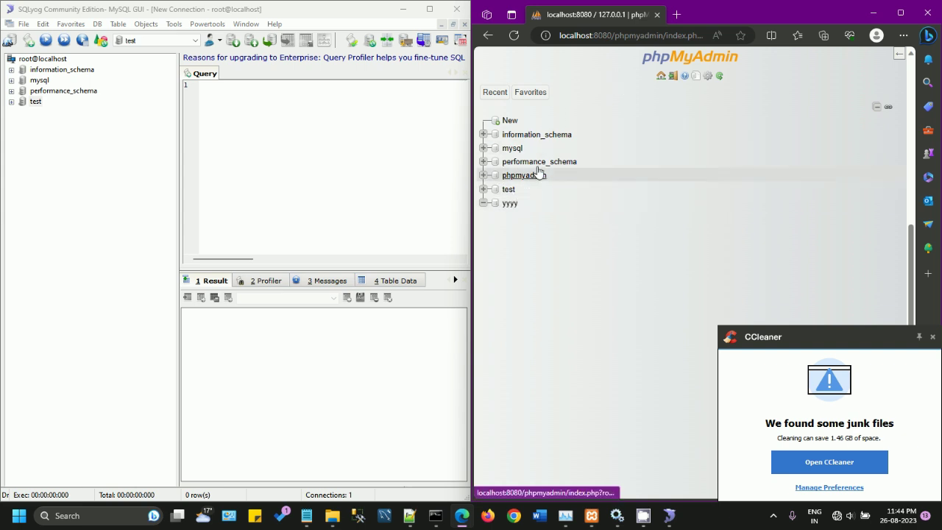
Step: Check that database yyyy has no tables, then return to the 127.0.0.1:3307 server page
click(510, 203)
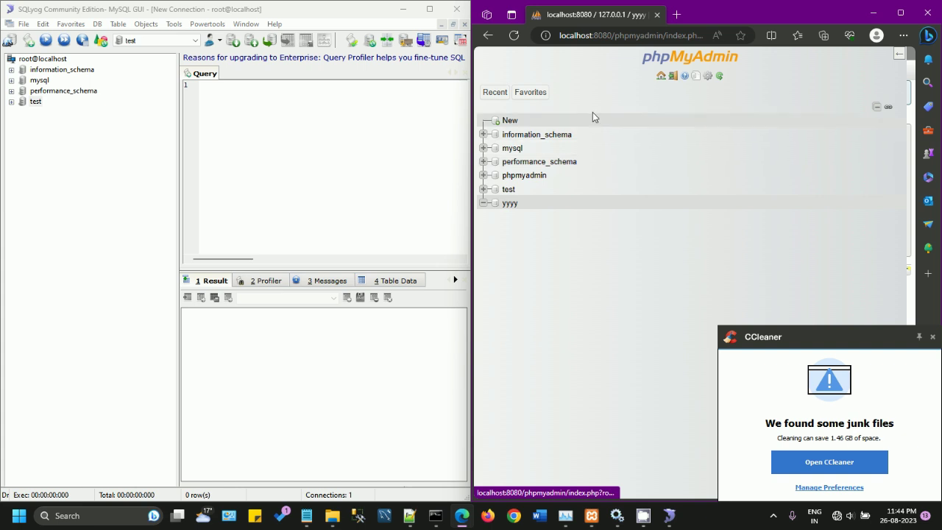
click(896, 16)
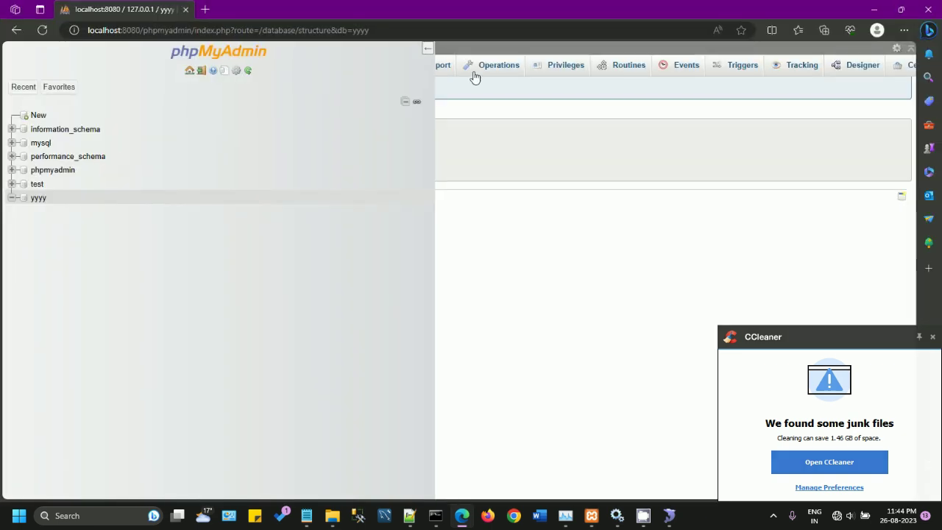
click(426, 53)
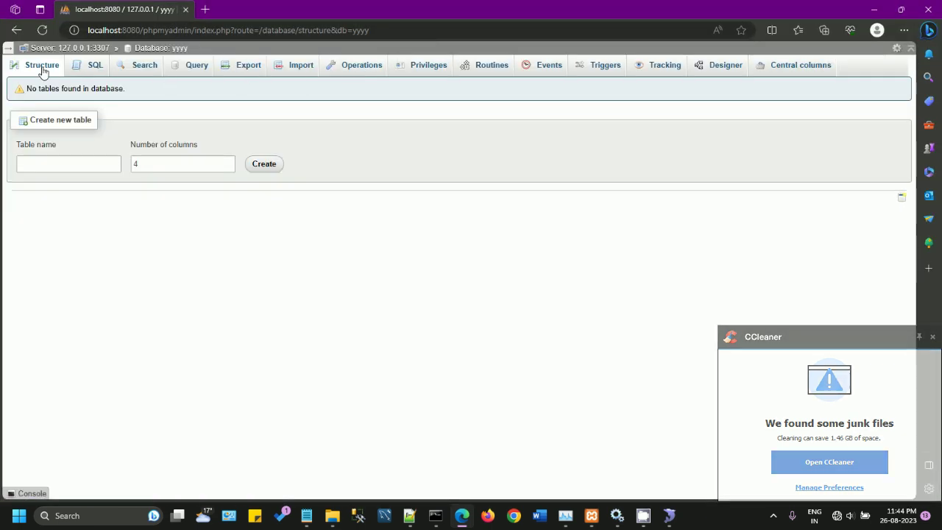
click(69, 50)
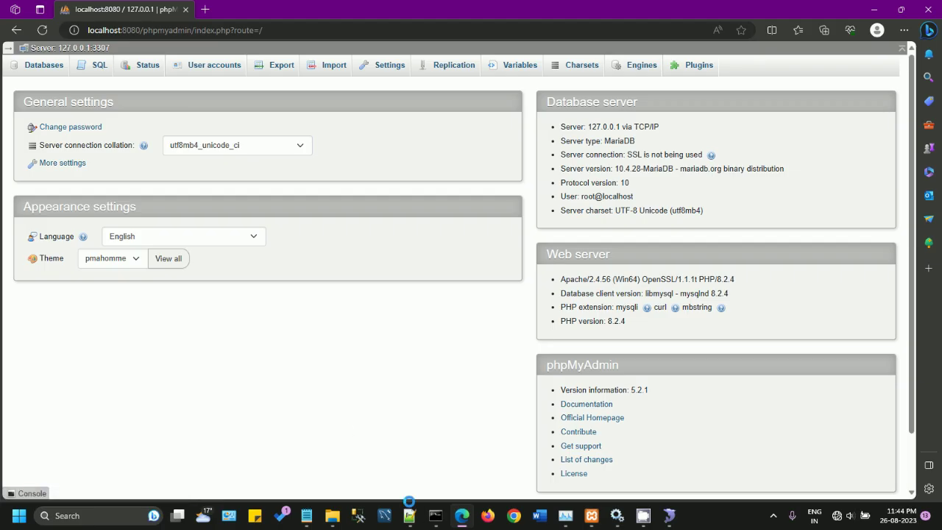
Step: Review host 127.0.0.1 and port 3307 in config.inc.php
click(409, 515)
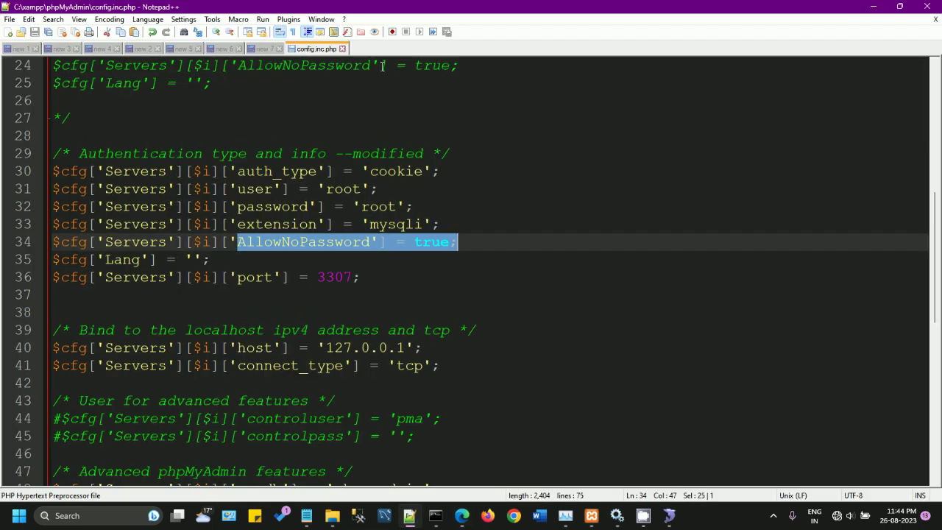
double_click(356, 18)
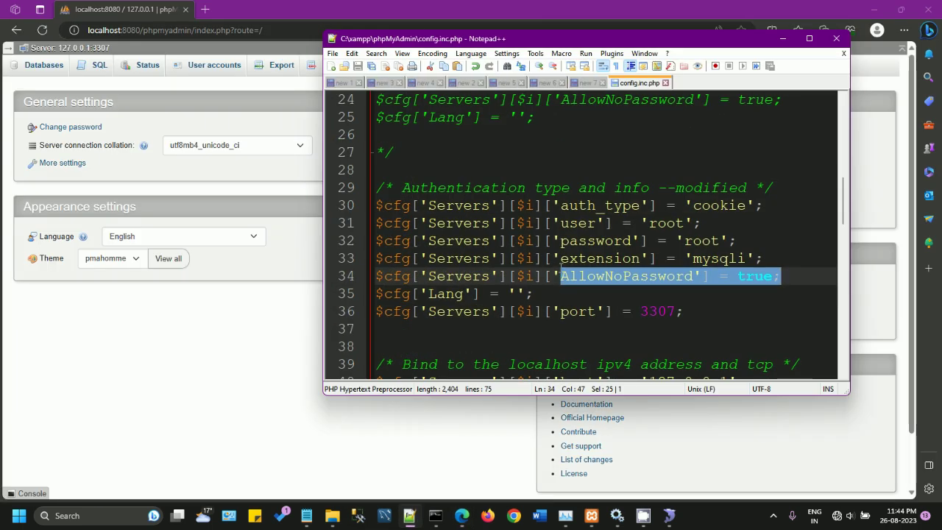
scroll(562, 270, down, 2)
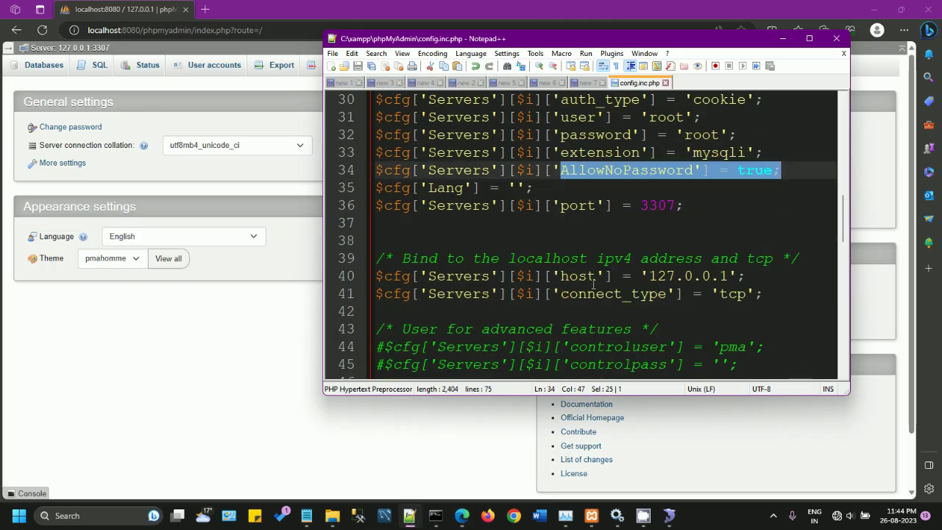
drag(649, 276, 729, 276)
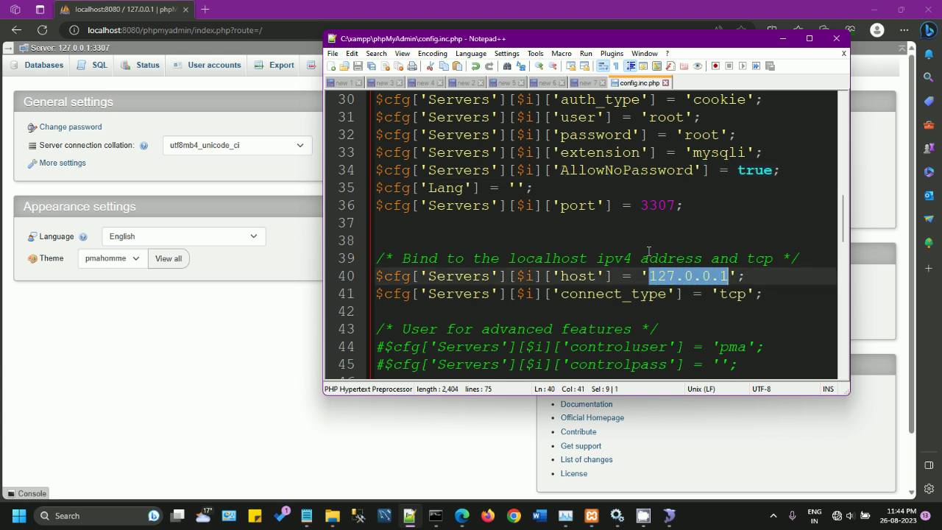
double_click(654, 205)
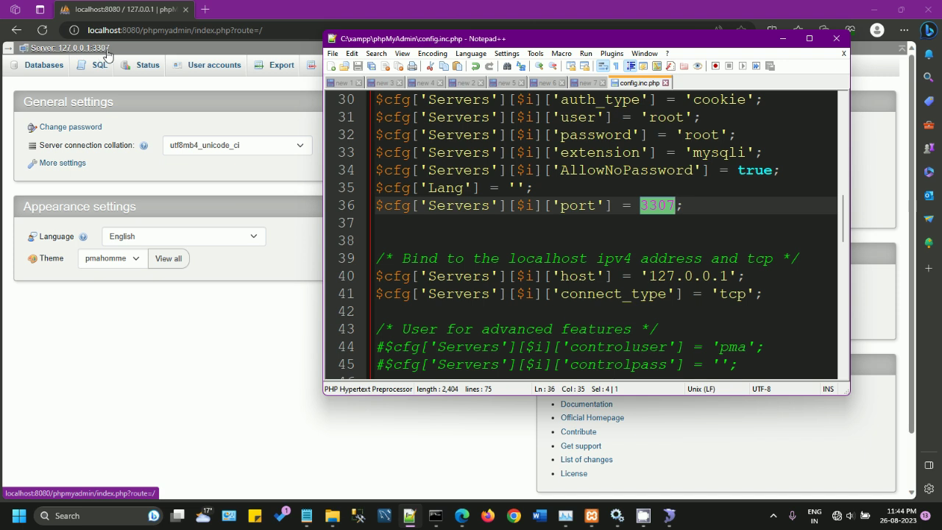
Step: Reopen my.ini from recent files and confirm its port is also 3307
click(333, 54)
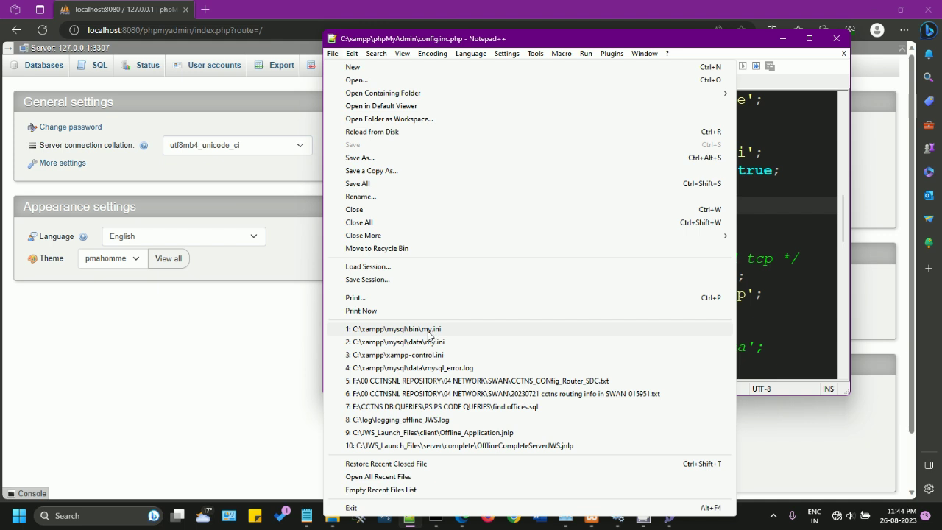
click(428, 330)
double_click(439, 240)
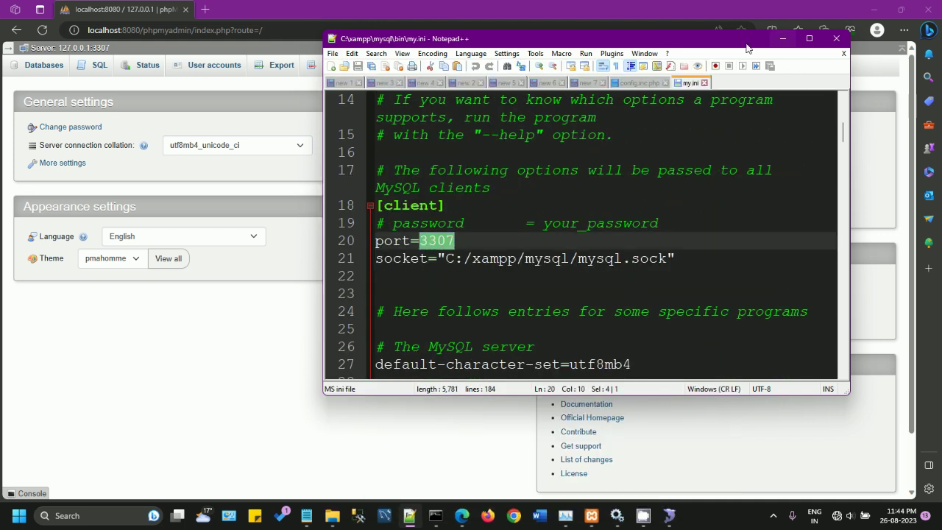
click(646, 84)
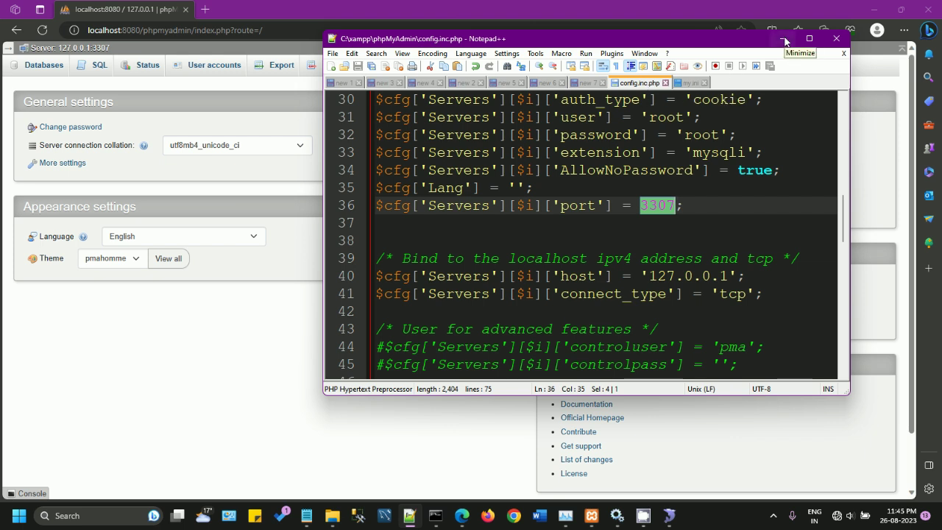
click(784, 42)
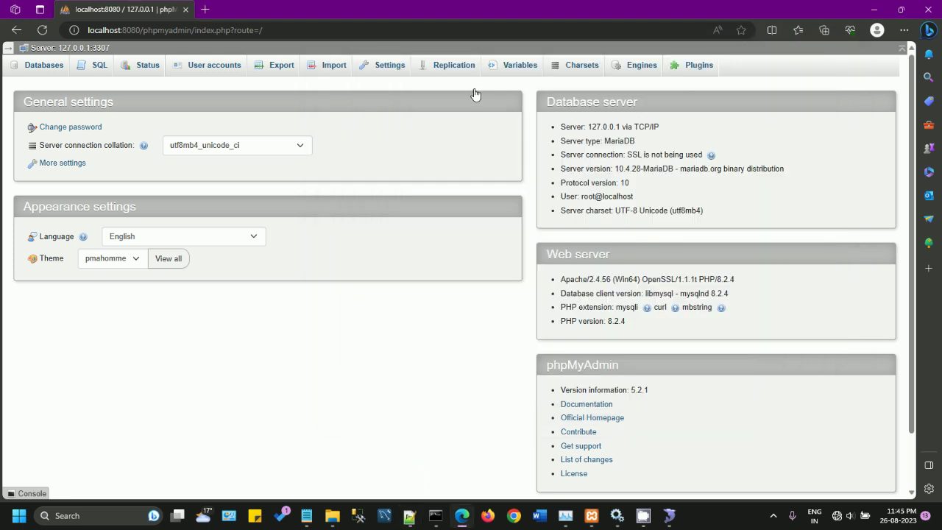
Step: Tick yyyy in phpMyAdmin's Databases list, drop it, and confirm
click(36, 69)
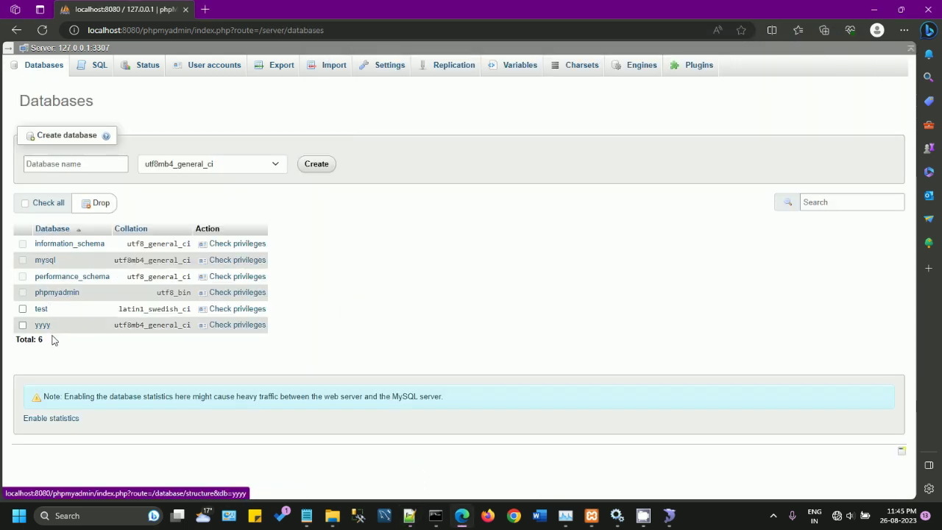
click(24, 325)
click(99, 205)
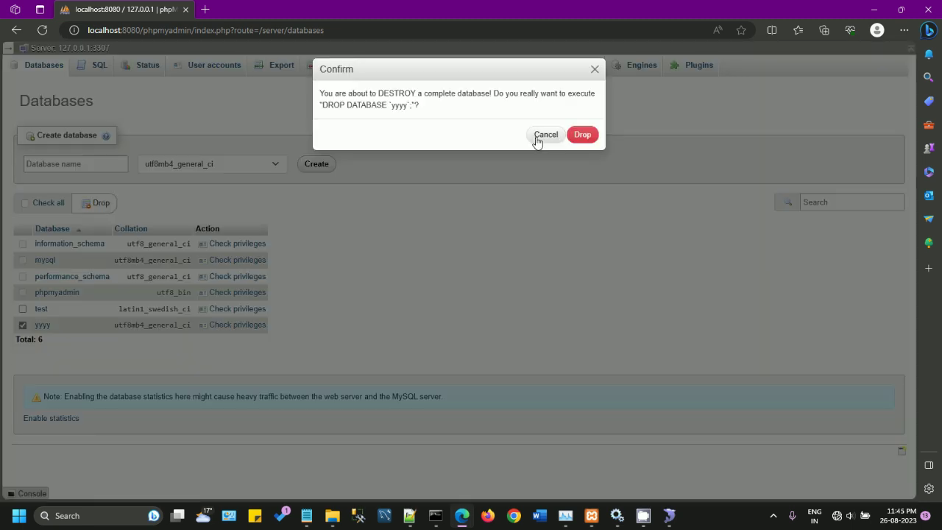
click(581, 139)
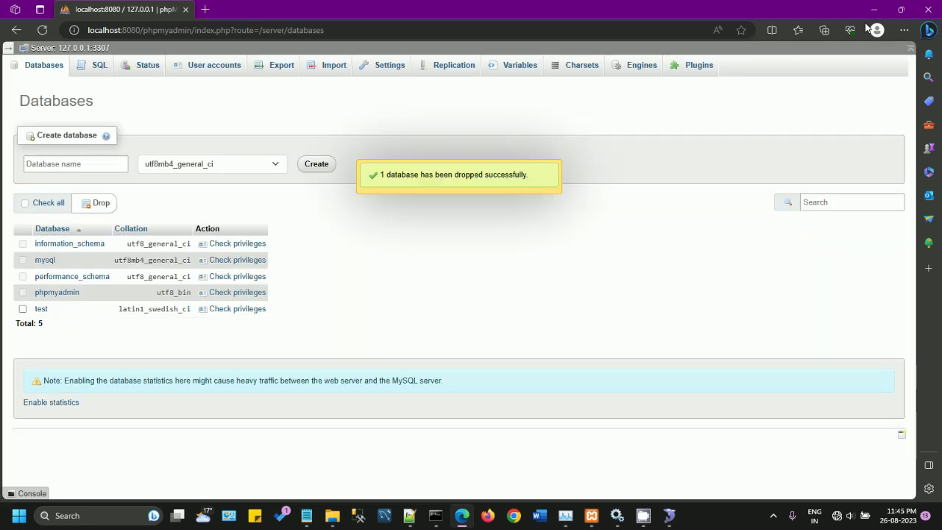
Step: Tile the browser in the top-right quarter beside SQLyog and refresh root@localhost's database list
key(super+Right)
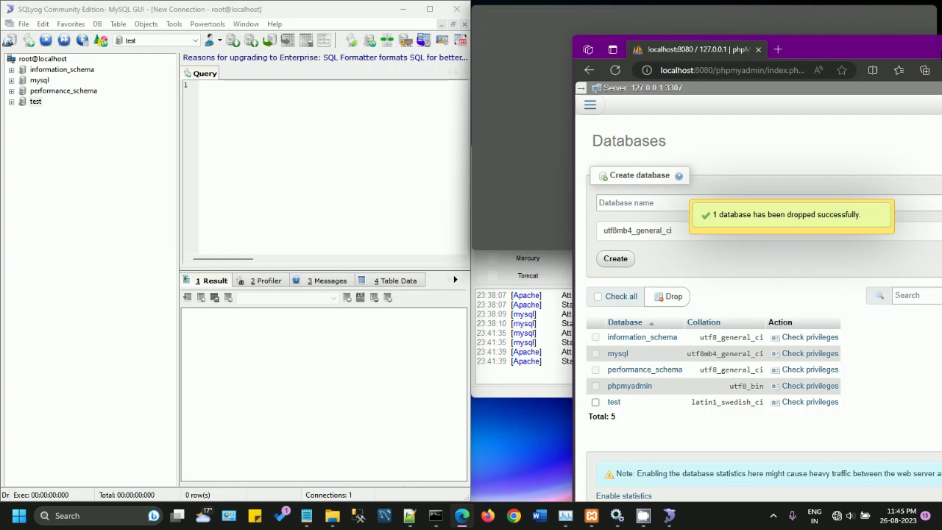
key(super+Up)
right_click(35, 59)
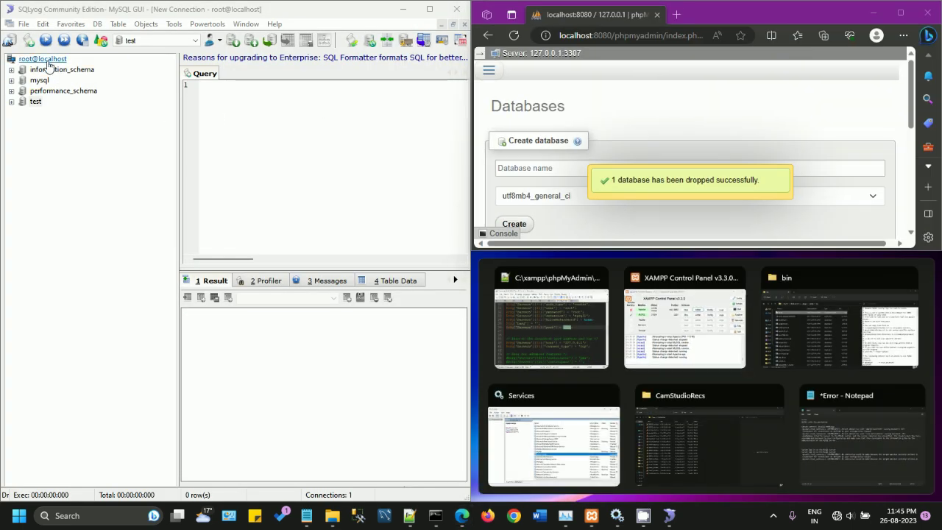
click(59, 67)
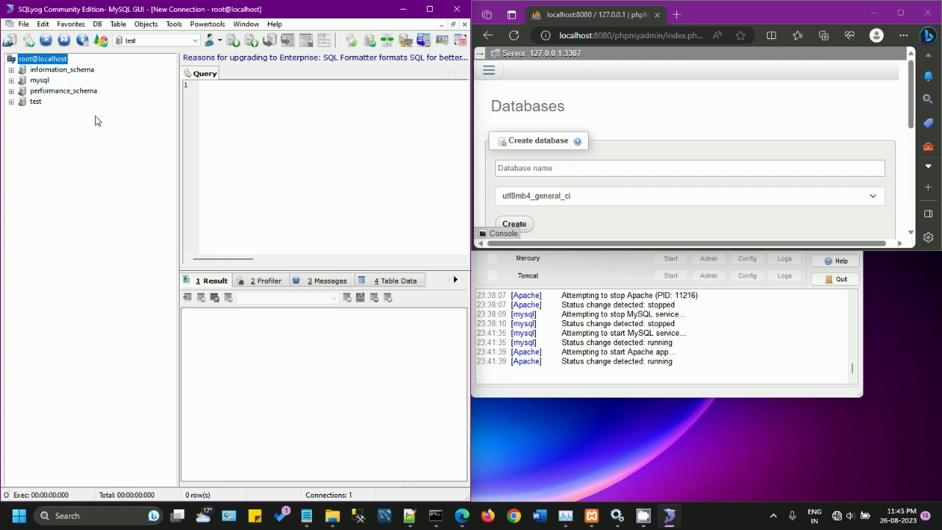
Step: Check the refreshed list without yyyy, then bring config.inc.php back up in Notepad++
scroll(504, 193, down, 2)
drag(545, 251, 542, 483)
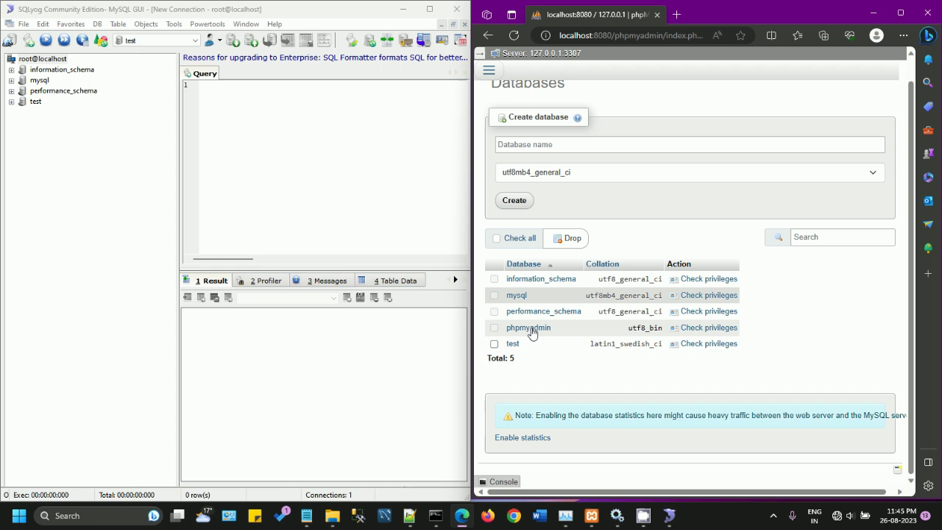
scroll(534, 329, up, 1)
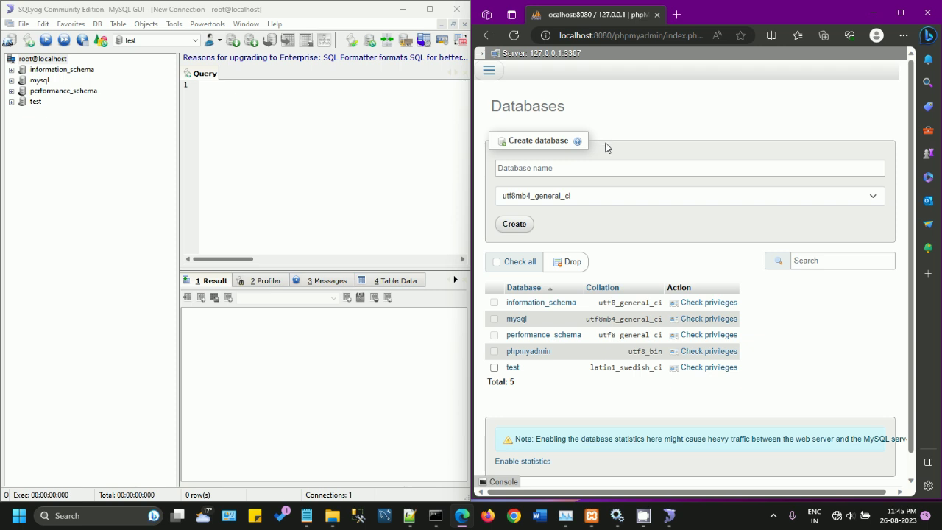
click(409, 515)
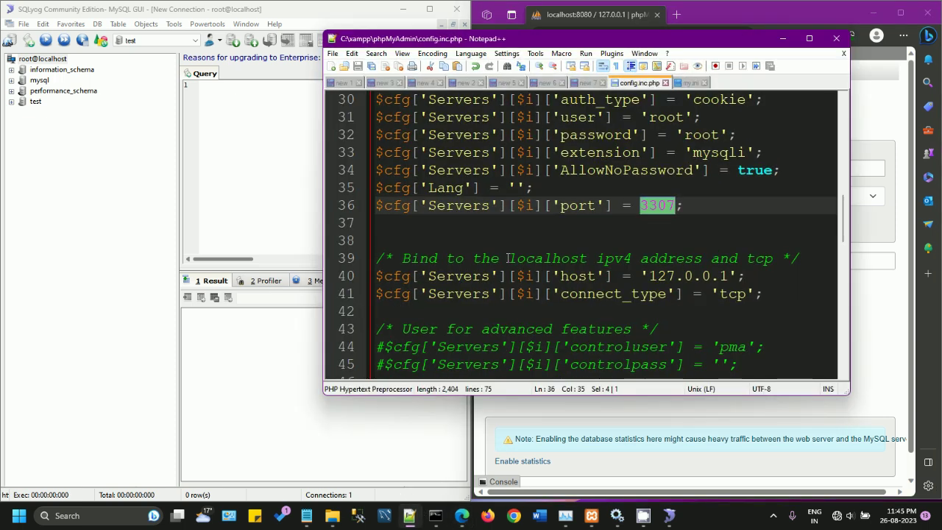
drag(695, 209, 457, 206)
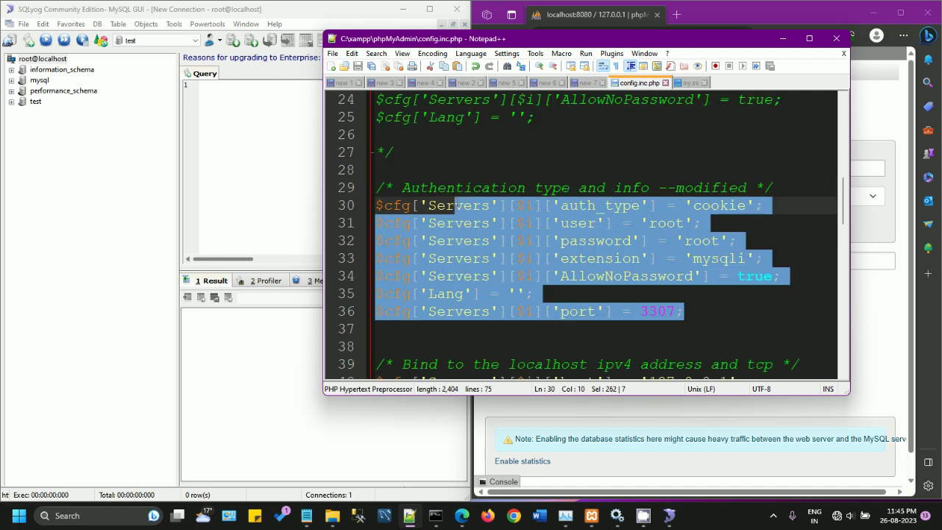
click(613, 312)
scroll(688, 311, up, 2)
shift+click(421, 315)
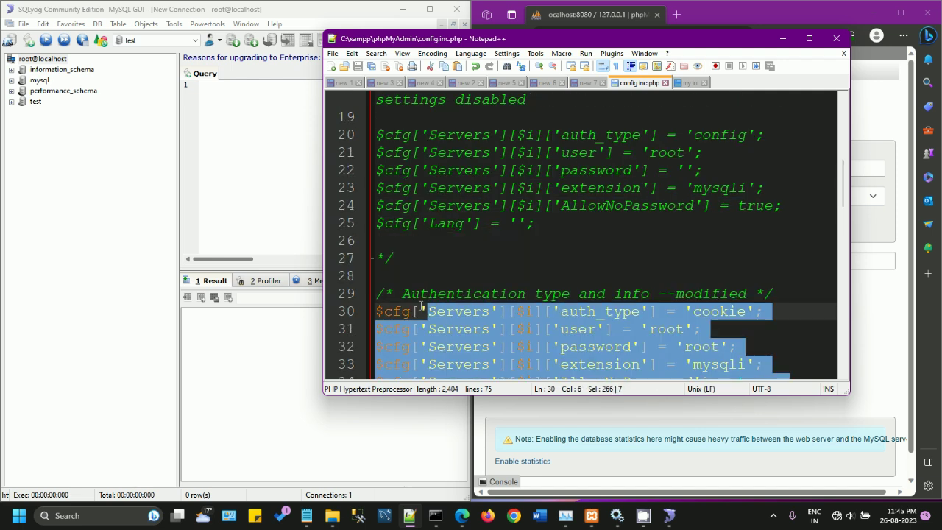
scroll(440, 316, down, 2)
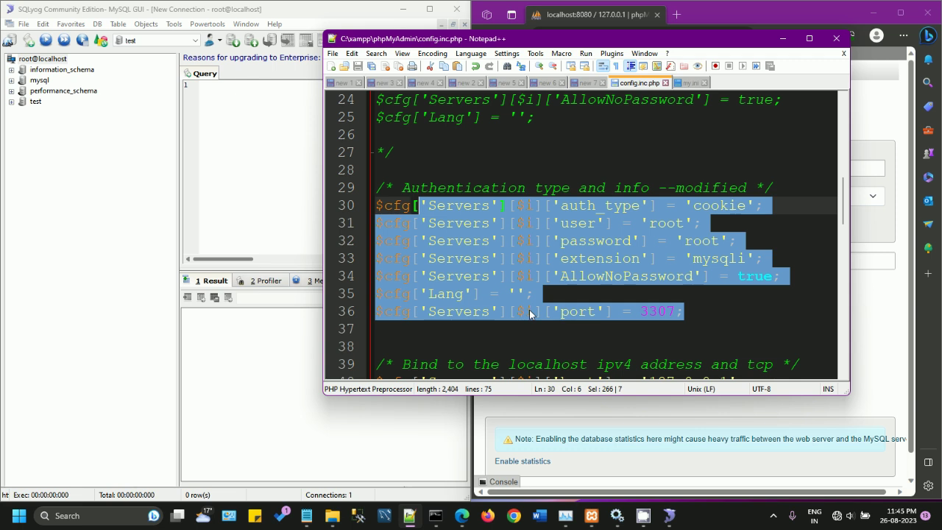
click(539, 333)
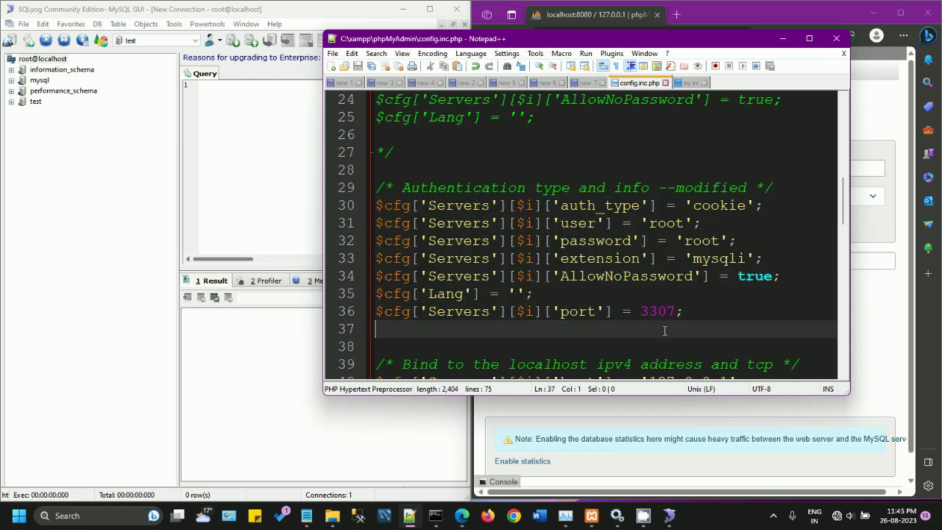